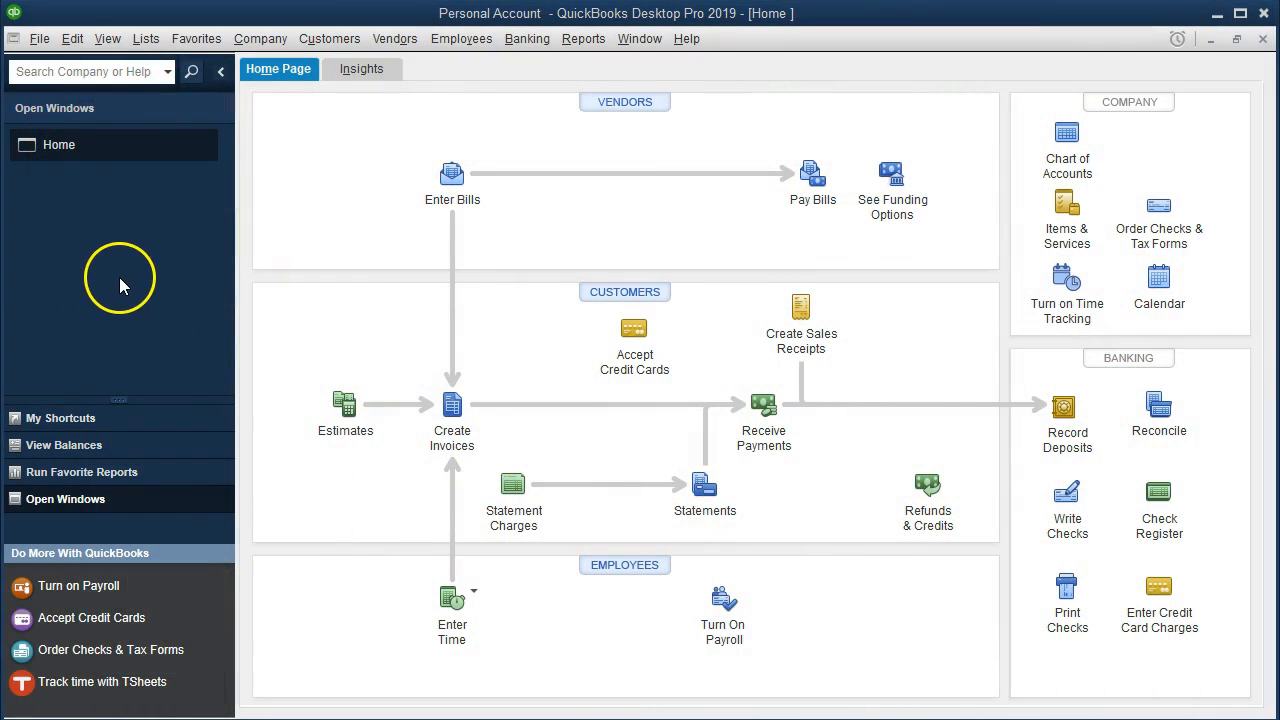
Show the open window list and open the register for the checking account.
left_click(107, 38)
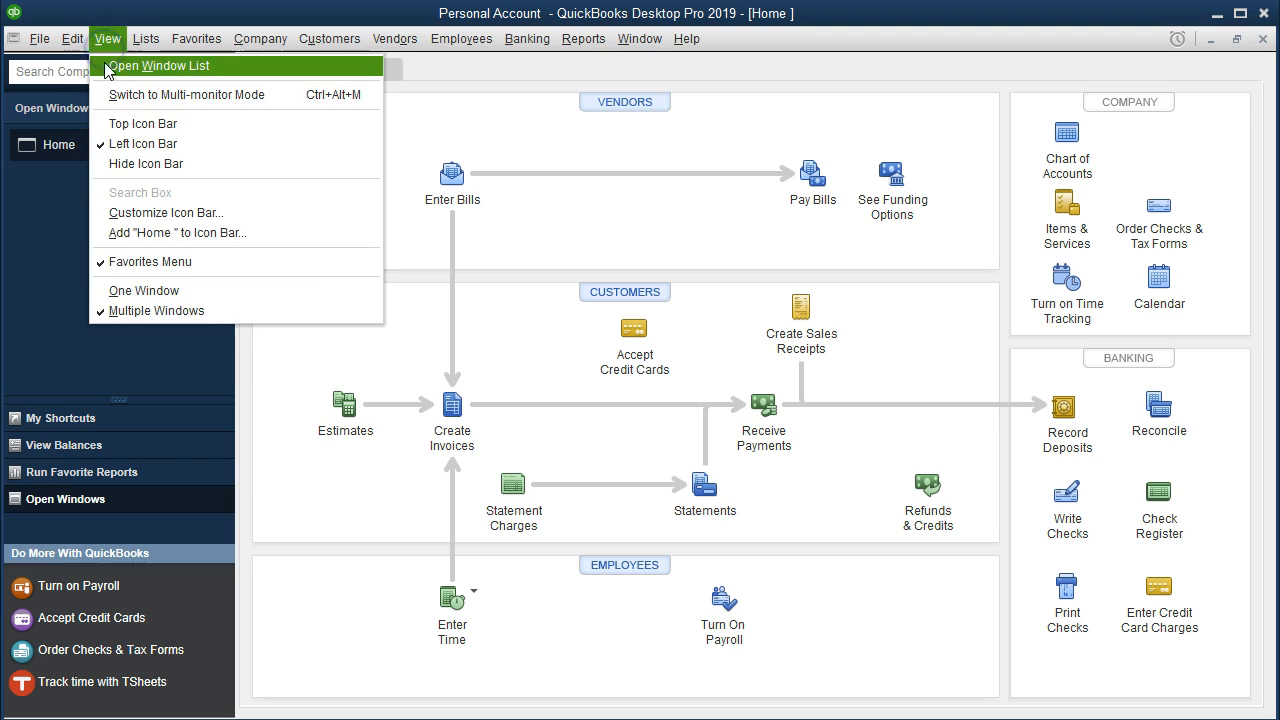
left_click(229, 65)
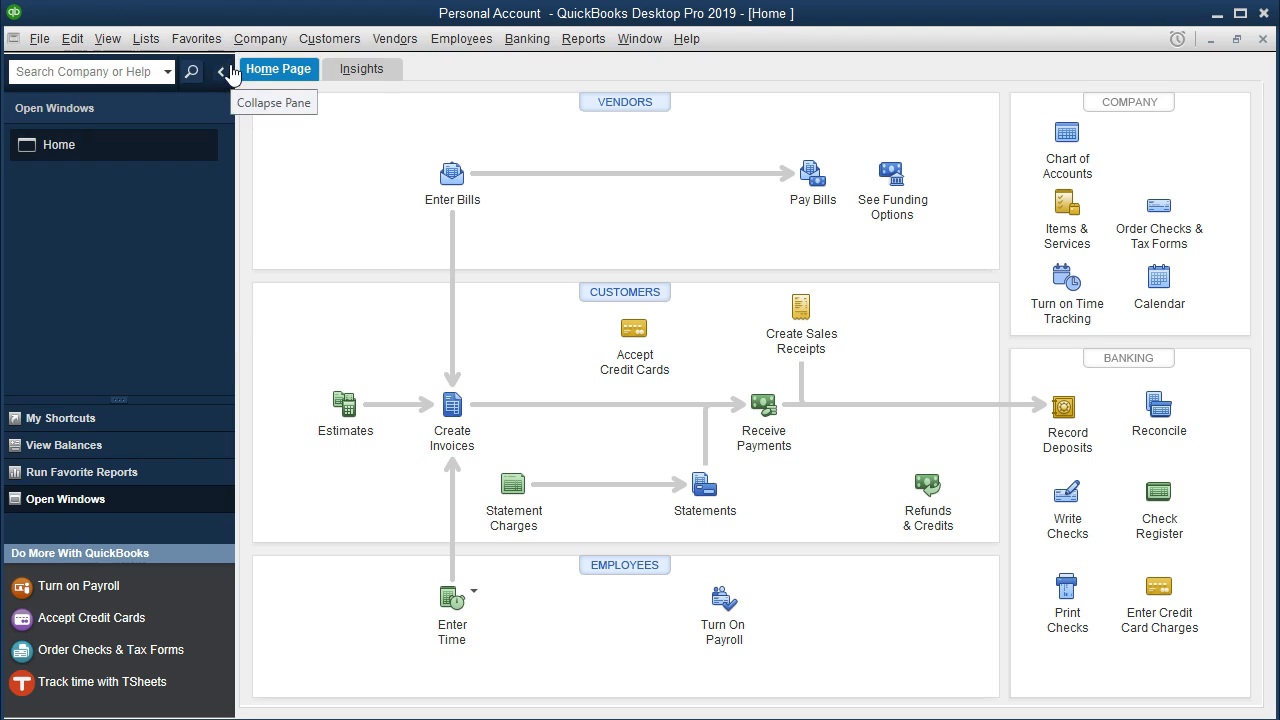
left_click(513, 40)
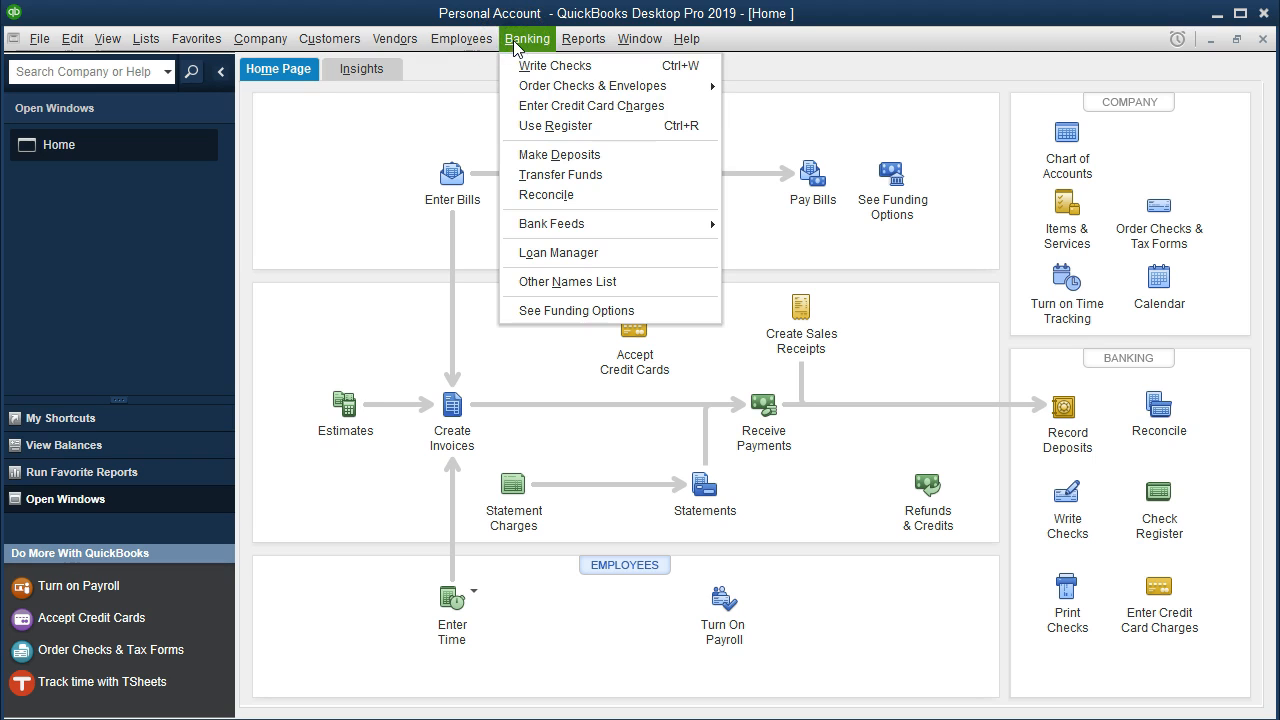
left_click(610, 128)
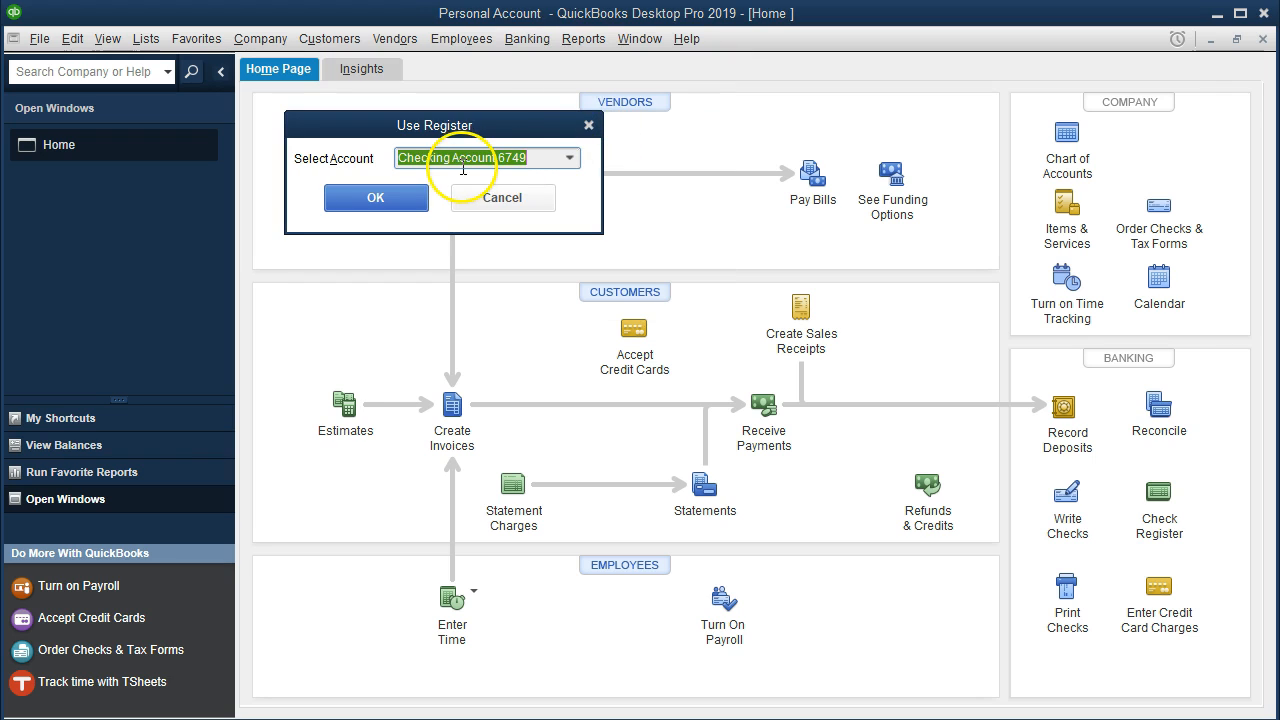
left_click(420, 199)
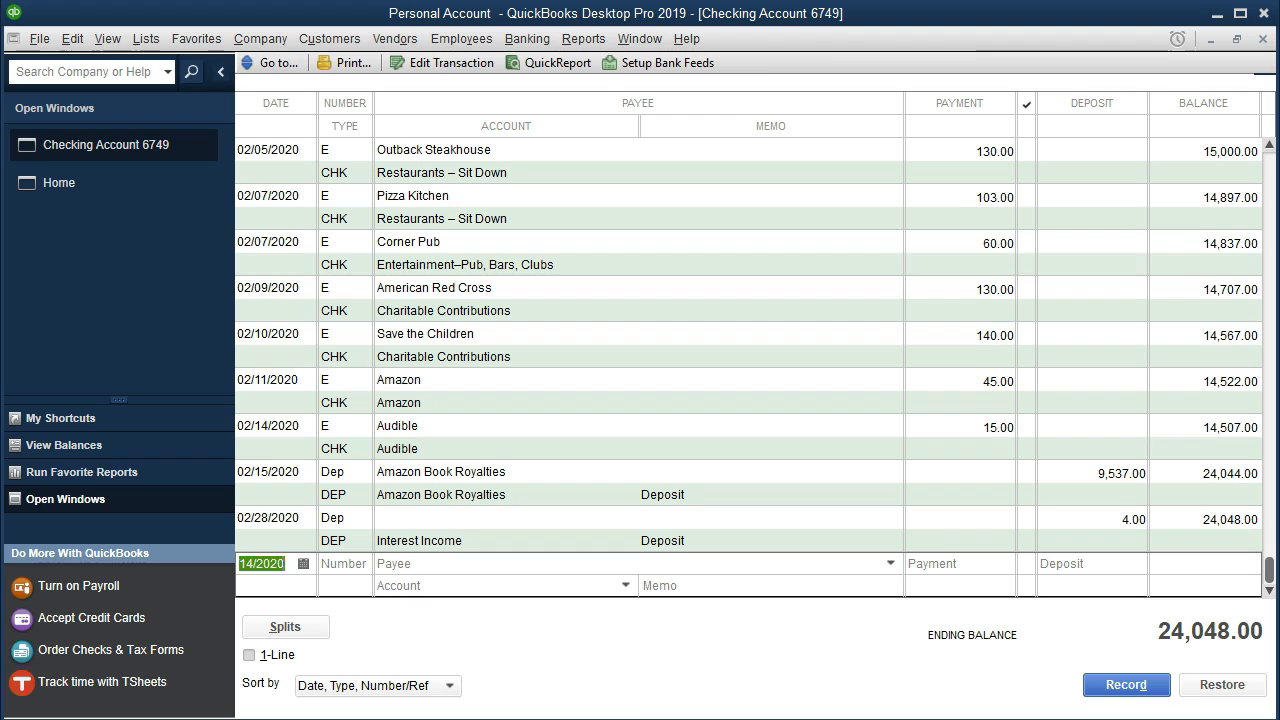
Switch to the Feb Personal Checking PDF in Acrobat Reader and review the statement balances, deposits, and checks and withdrawals.
mouse_move(859, 719)
left_click(748, 688)
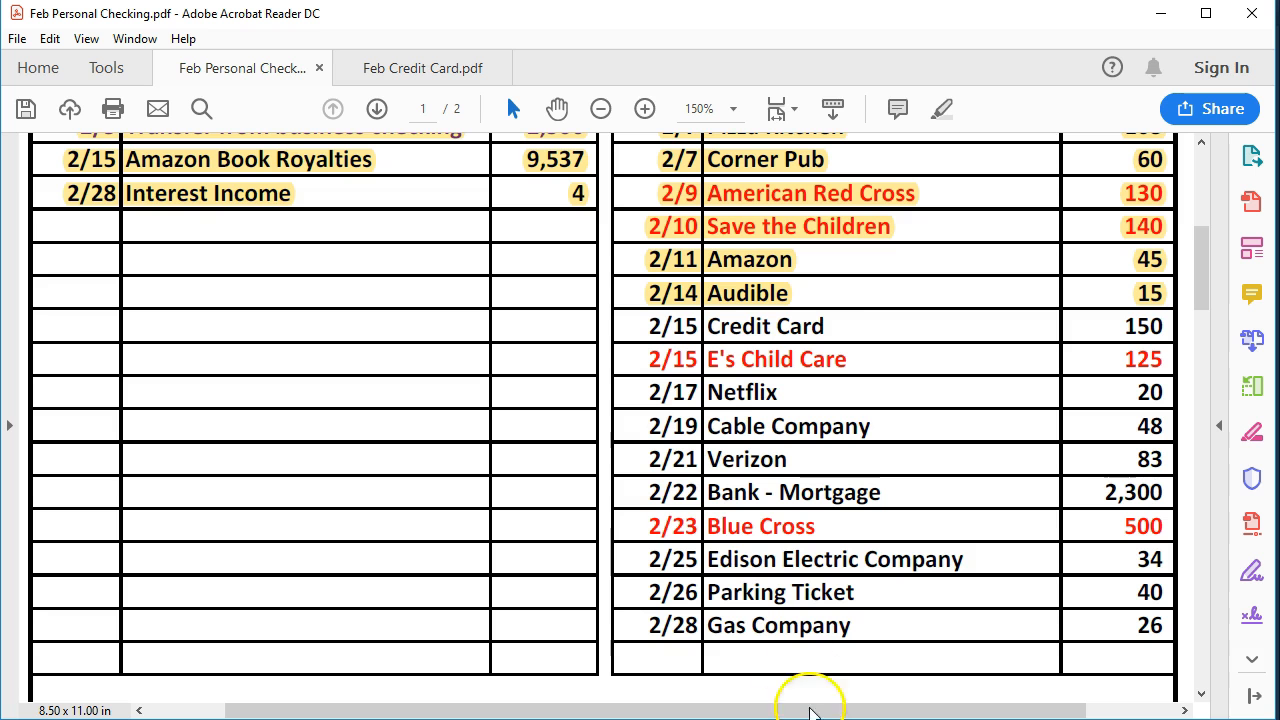
scroll(711, 507, "up", 2)
scroll(711, 508, "up", 6)
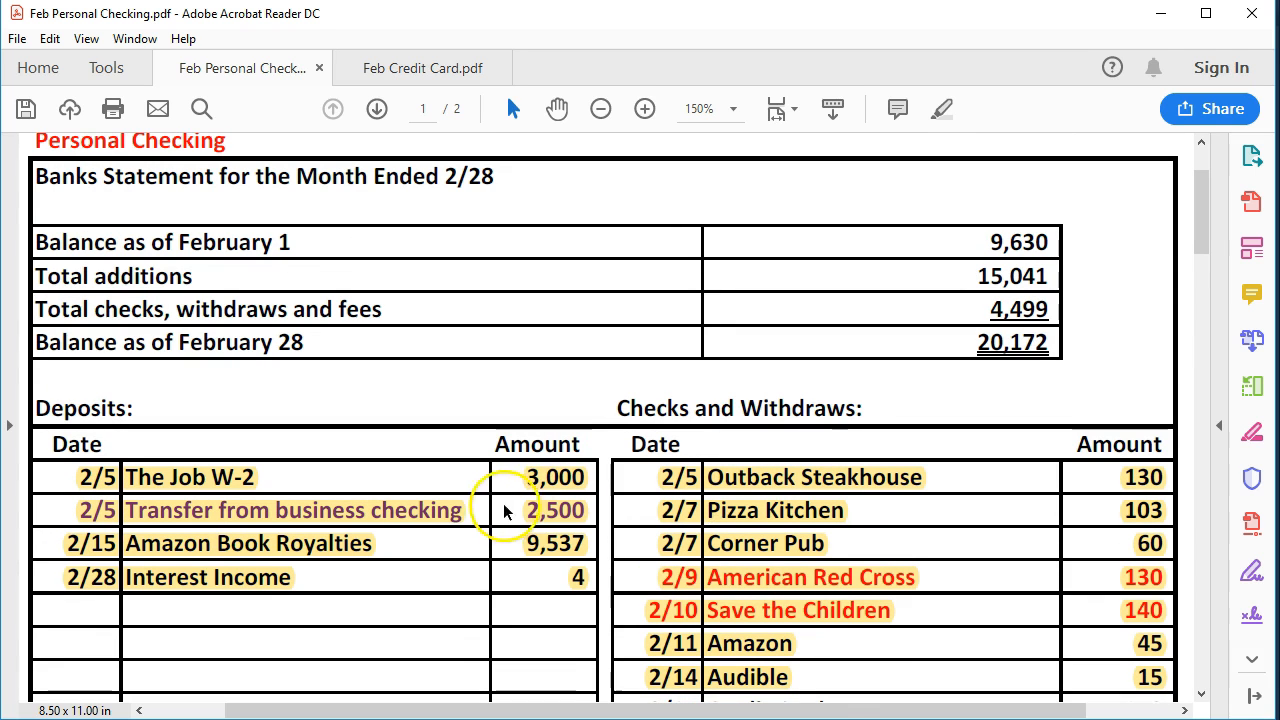
scroll(790, 510, "down", 2)
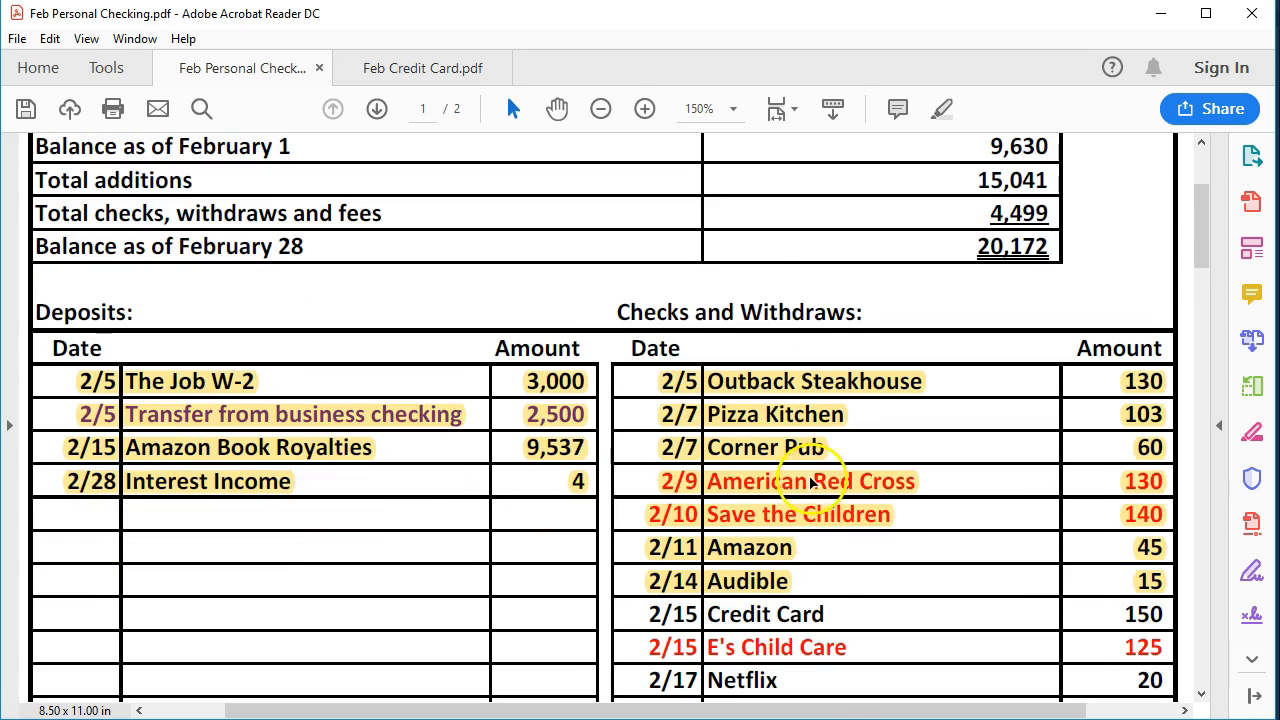
scroll(815, 483, "down", 1)
scroll(815, 483, "down", 1)
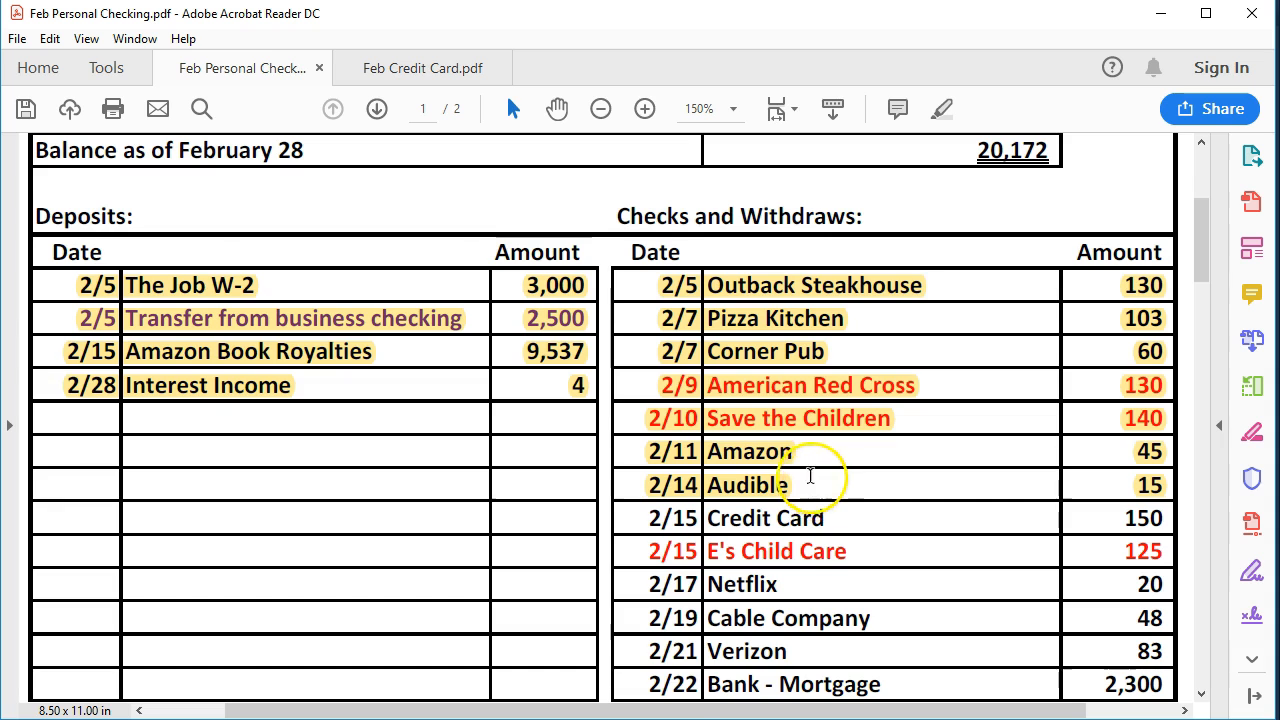
scroll(812, 480, "down", 1)
scroll(810, 475, "down", 1)
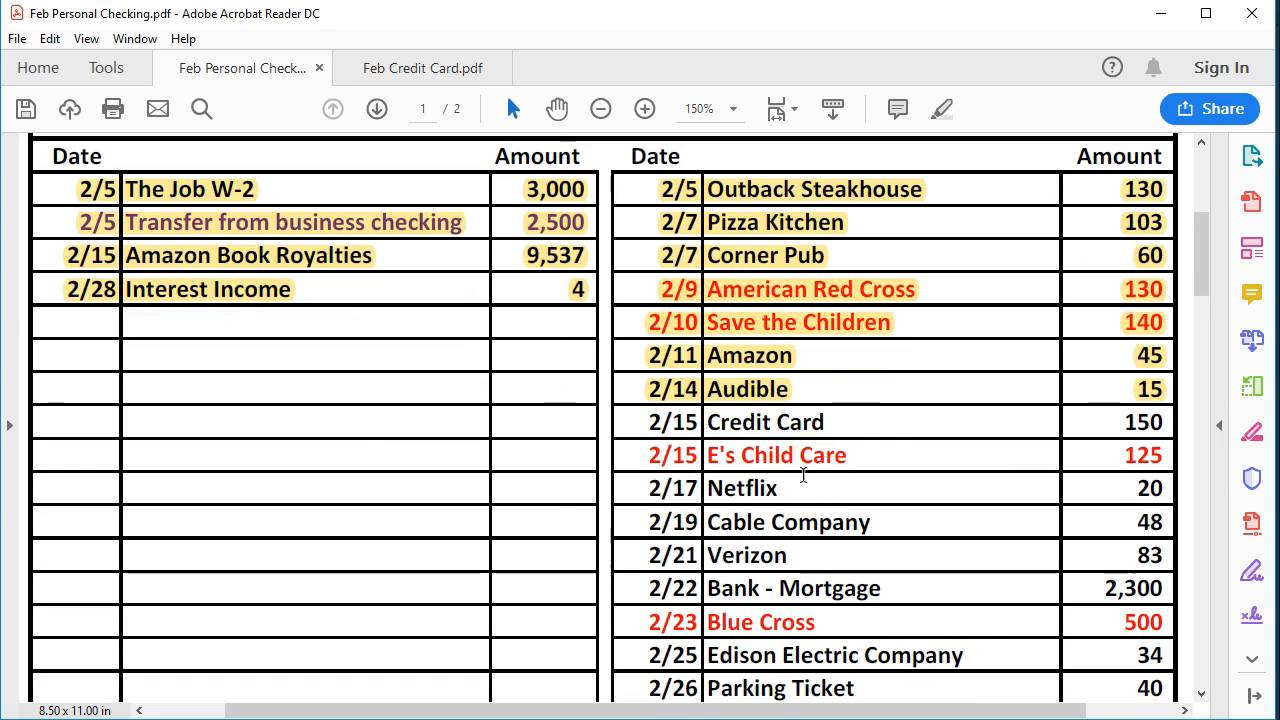
scroll(837, 428, "down", 1)
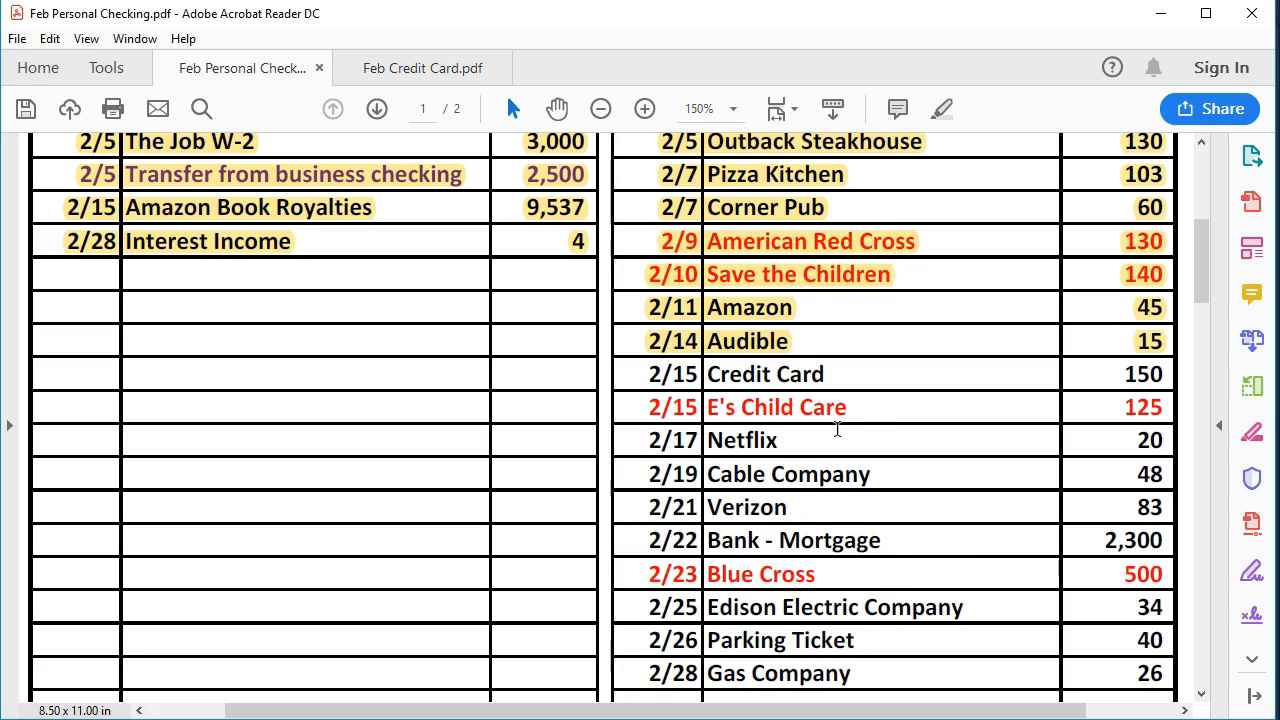
scroll(838, 428, "down", 1)
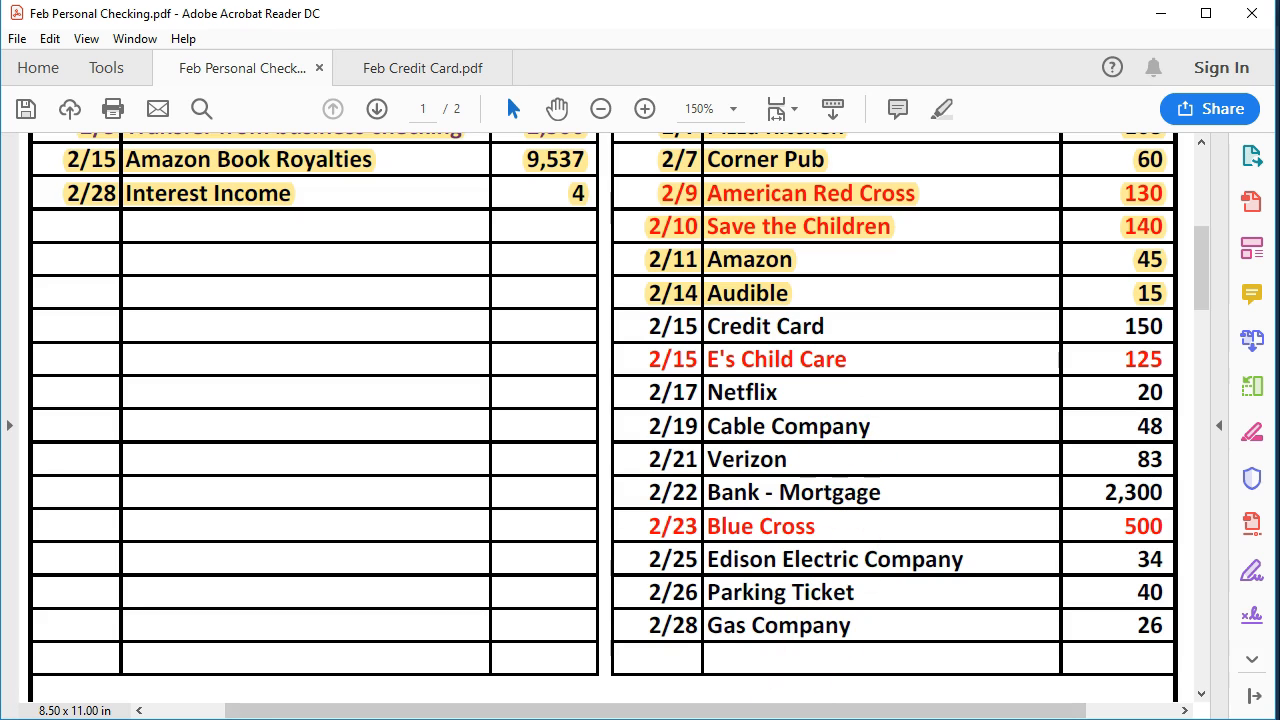
Switch back to QuickBooks and start a checking register entry dated 02/15/2020 with E as its number.
left_click(700, 697)
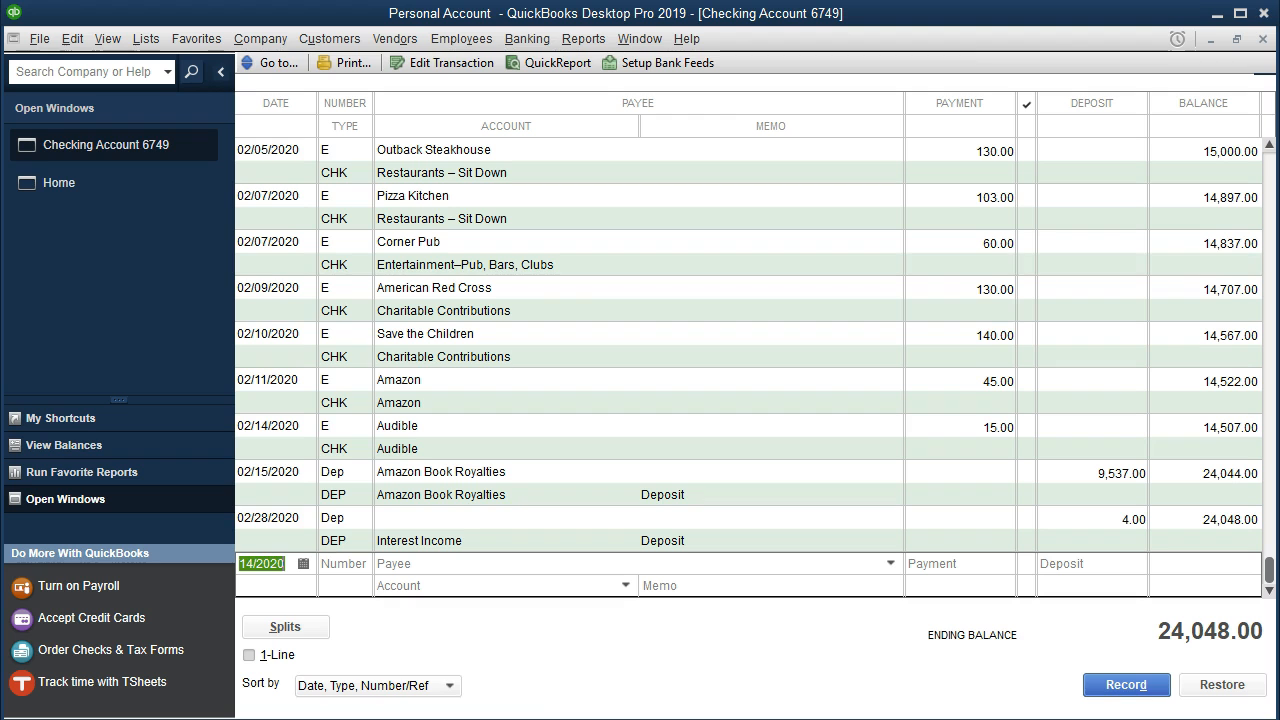
double_click(291, 564)
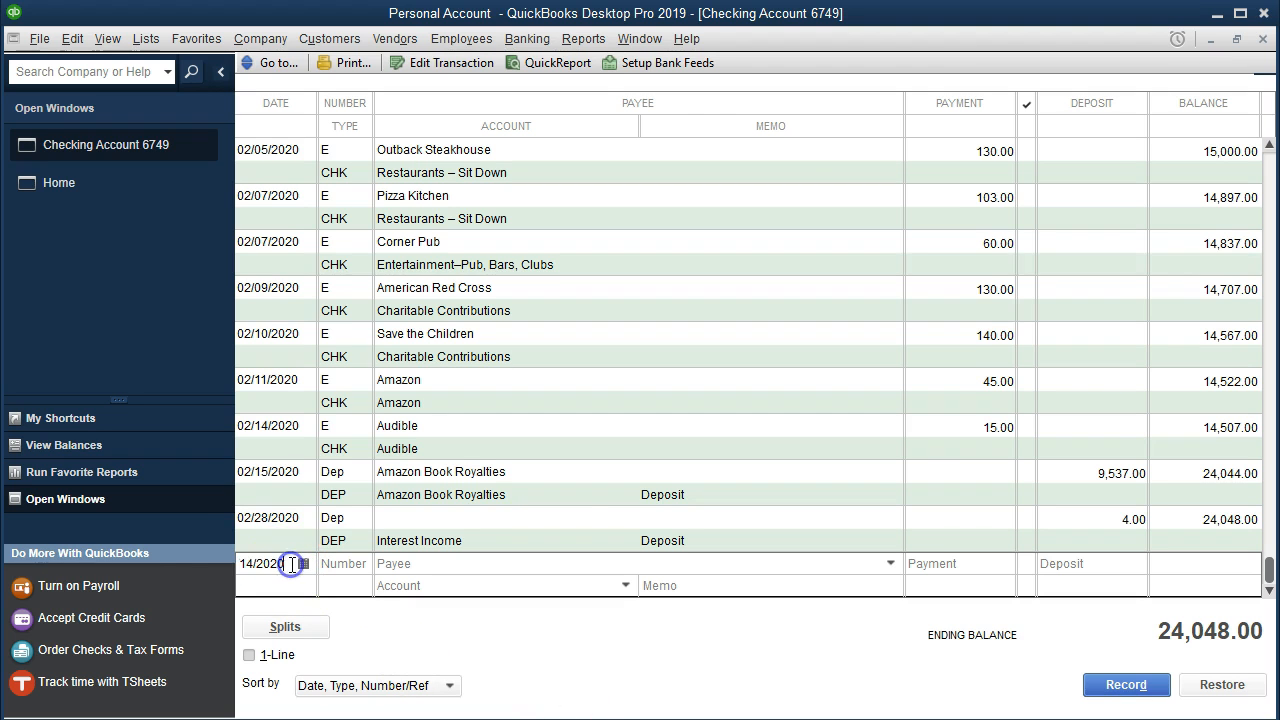
left_click(1262, 38)
left_click(268, 564)
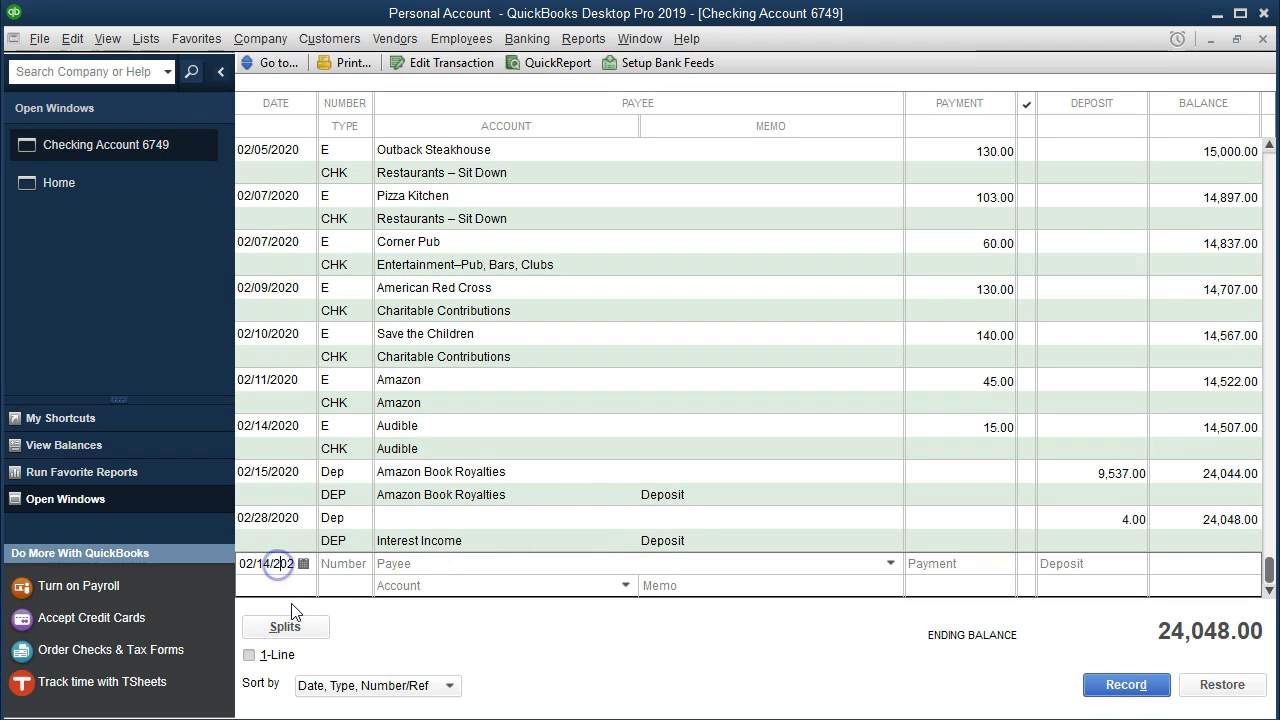
key("Right")
key("plus")
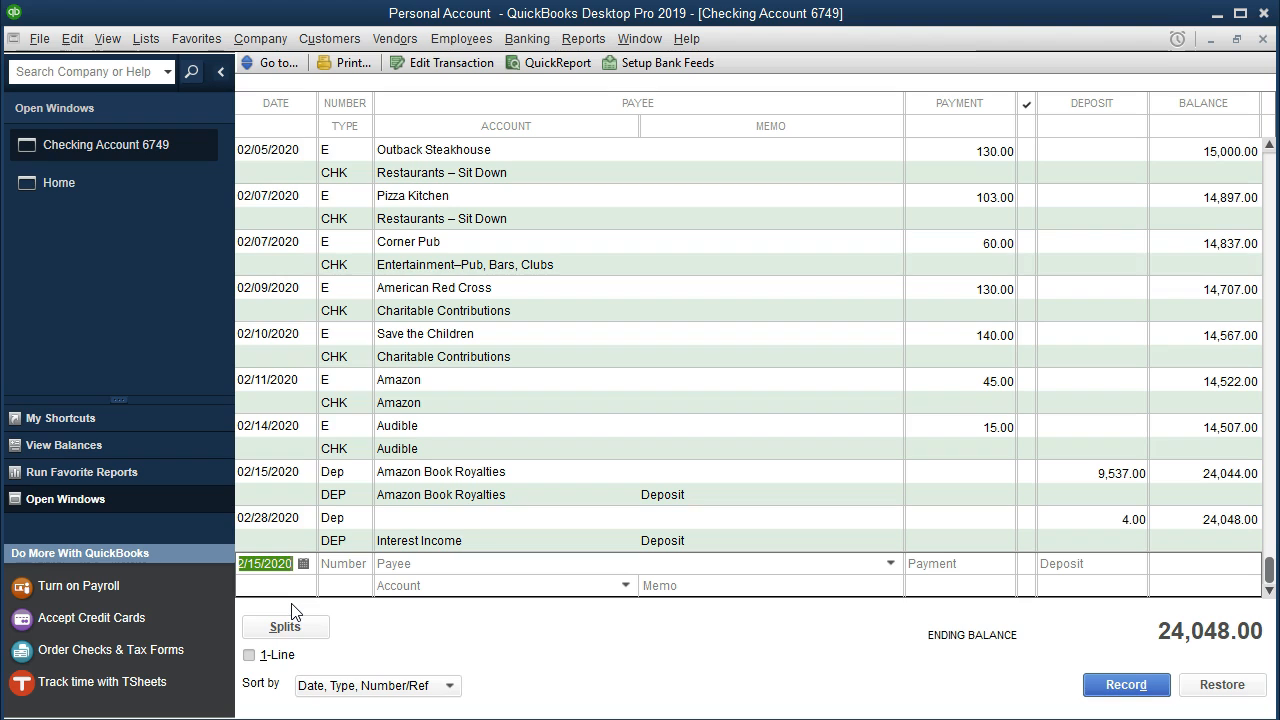
key("Tab")
type("E")
key("Tab")
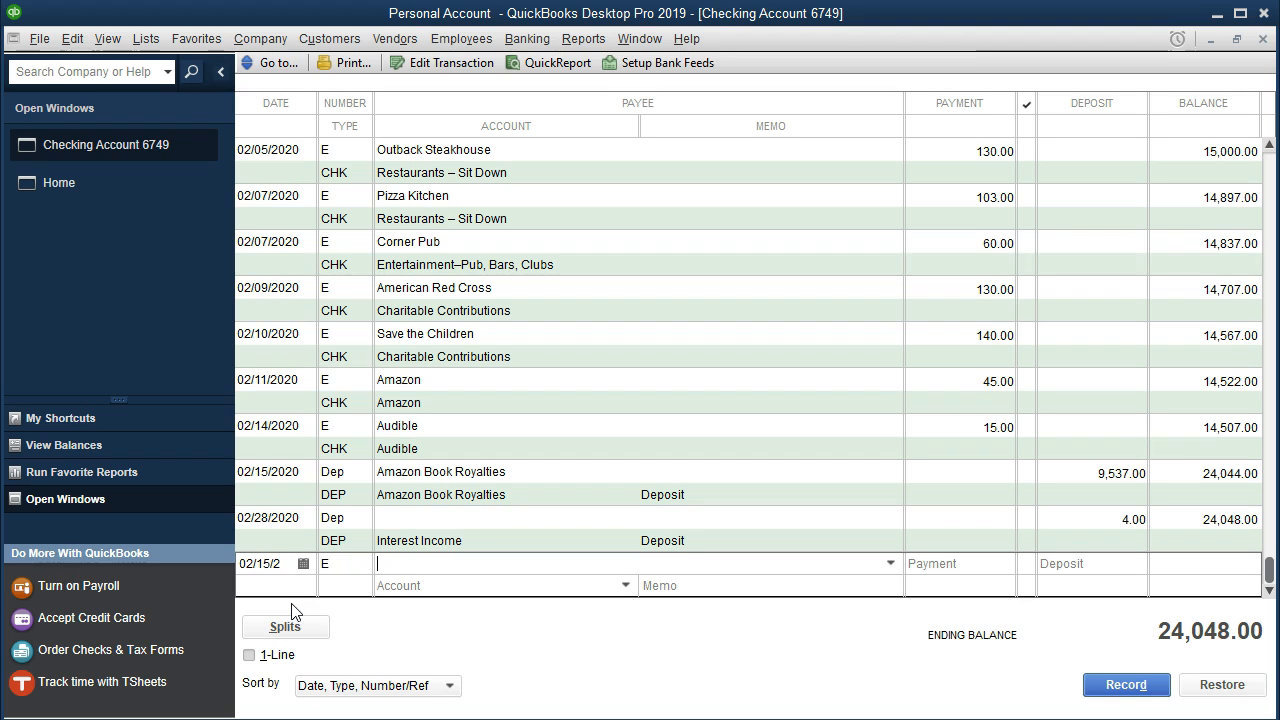
Set the new entry's payee to the credit card vendor and its payment to 150.00.
type("Credit Card 4234")
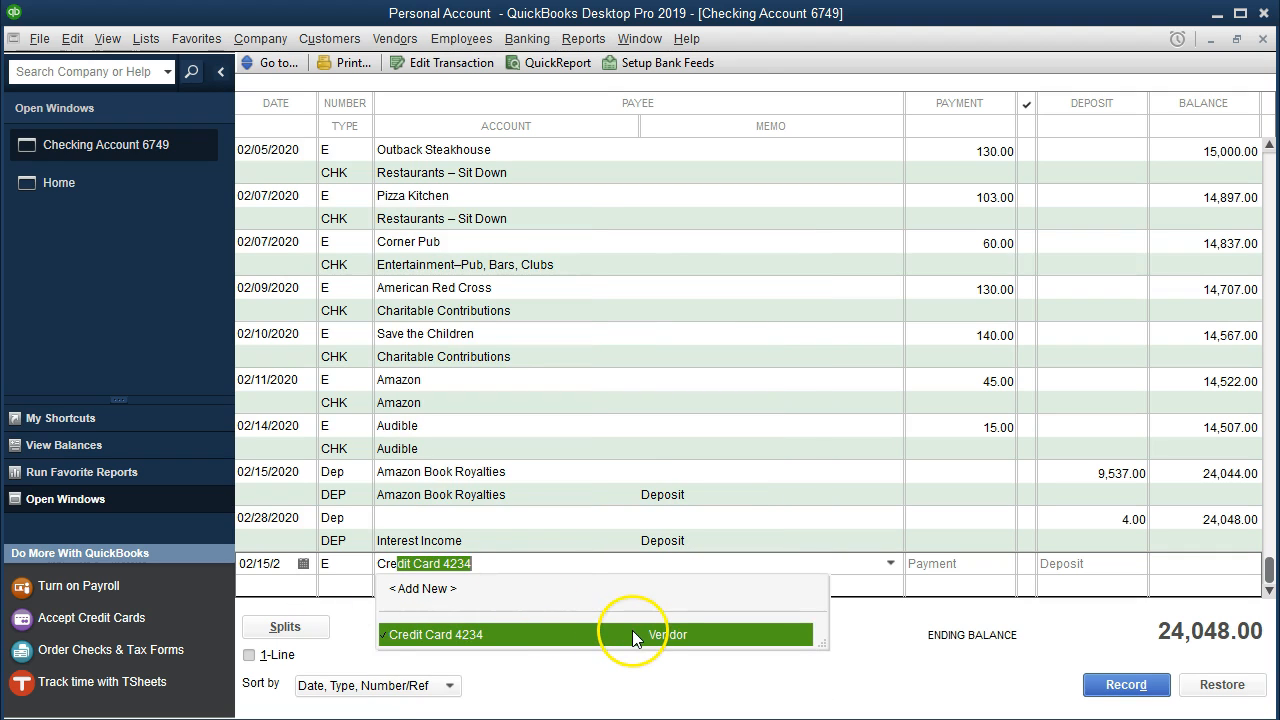
key("Tab")
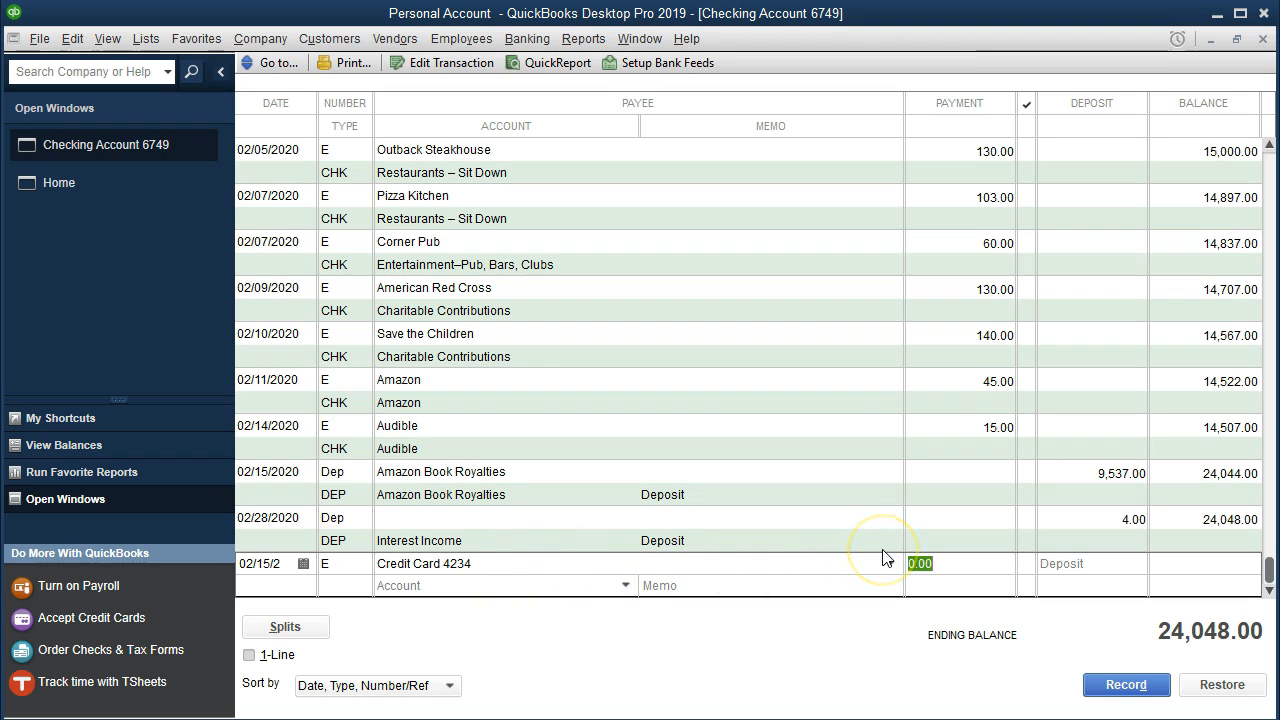
type("150")
key("Tab")
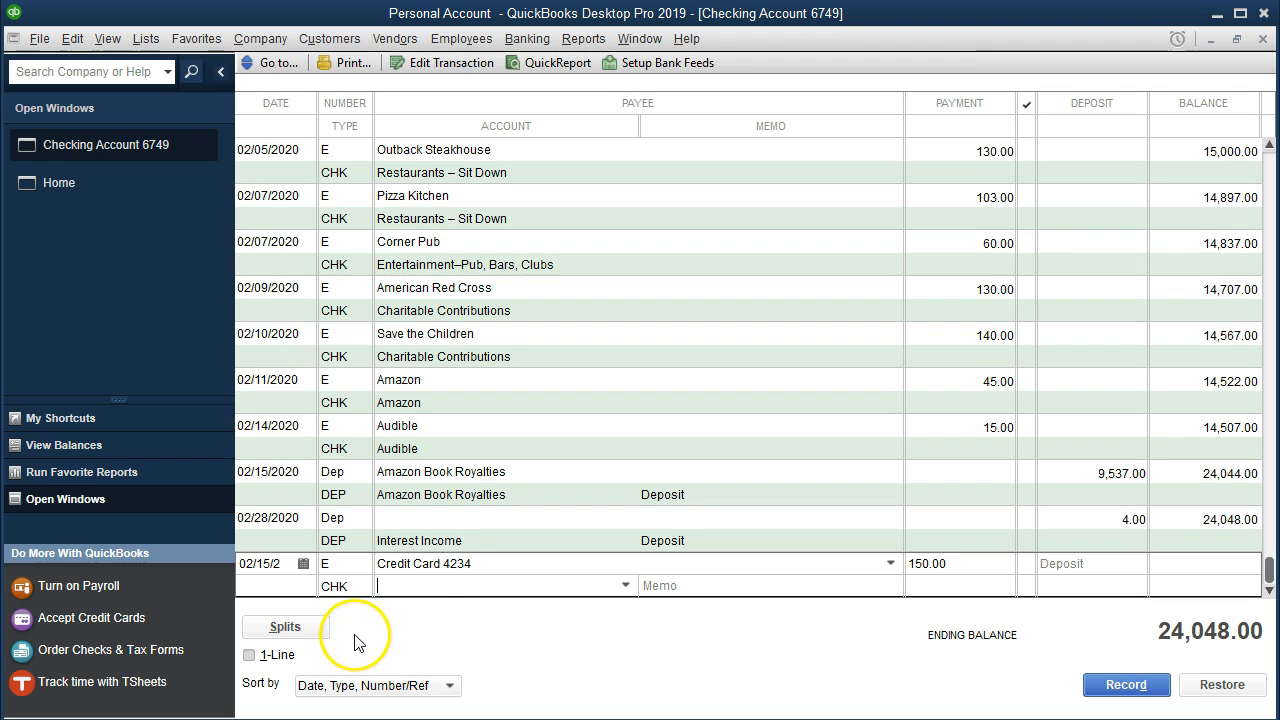
Open the split lines of the credit card payment entry.
left_click(310, 628)
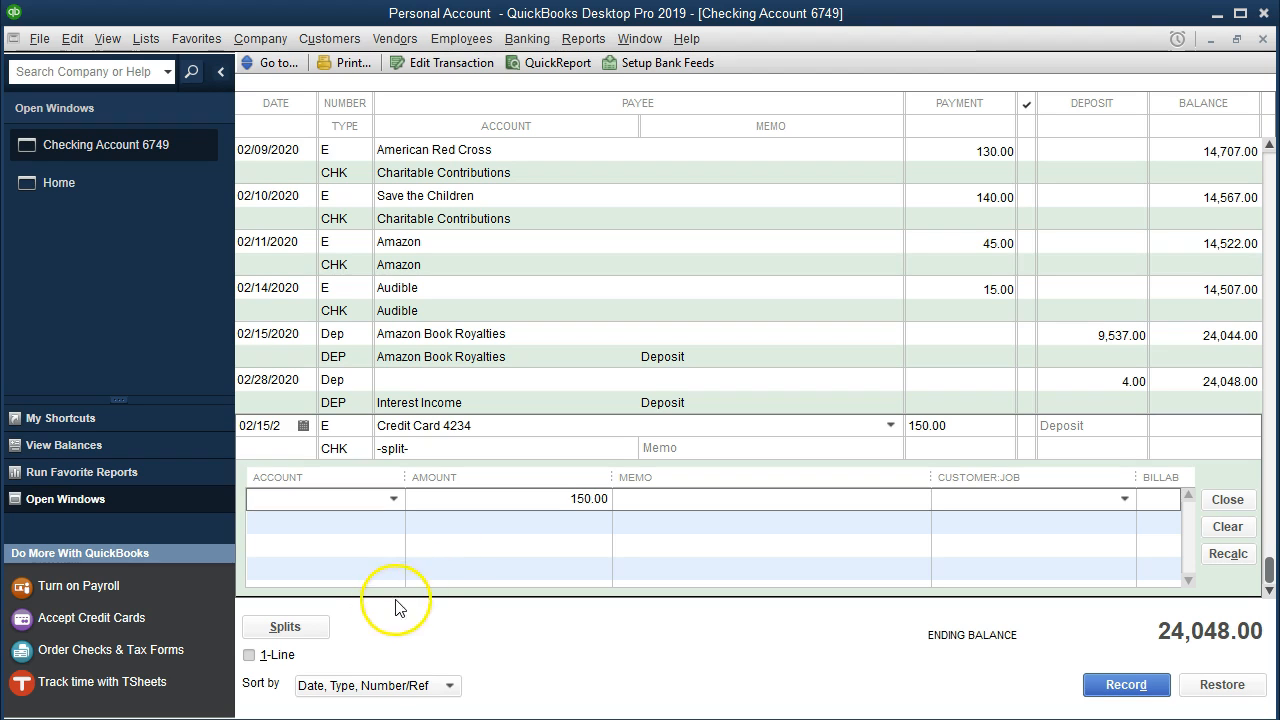
left_click(315, 637)
left_click(316, 638)
type("Credit Card")
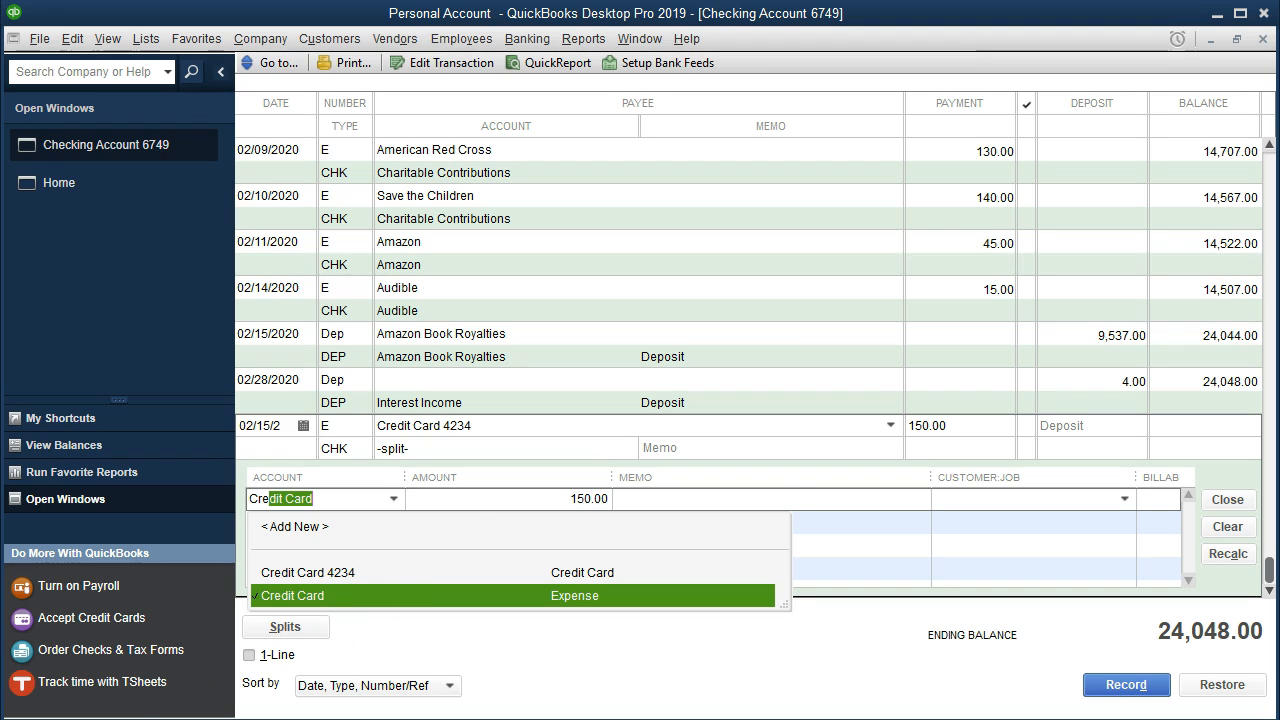
left_click(340, 596)
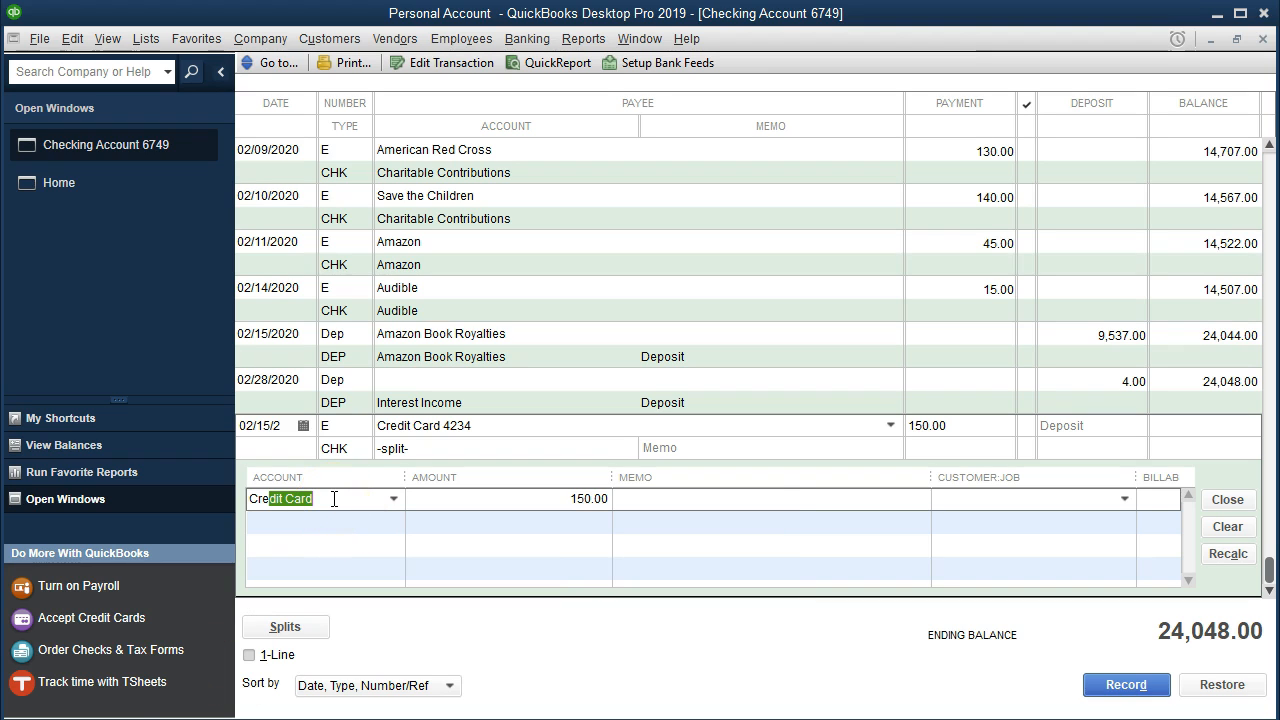
left_click(252, 506)
key("BackSpace")
Switch to the Feb Credit Card PDF in Acrobat Reader, check the Visa statement's balances and transactions, and return to QuickBooks.
mouse_move(856, 718)
left_click(966, 700)
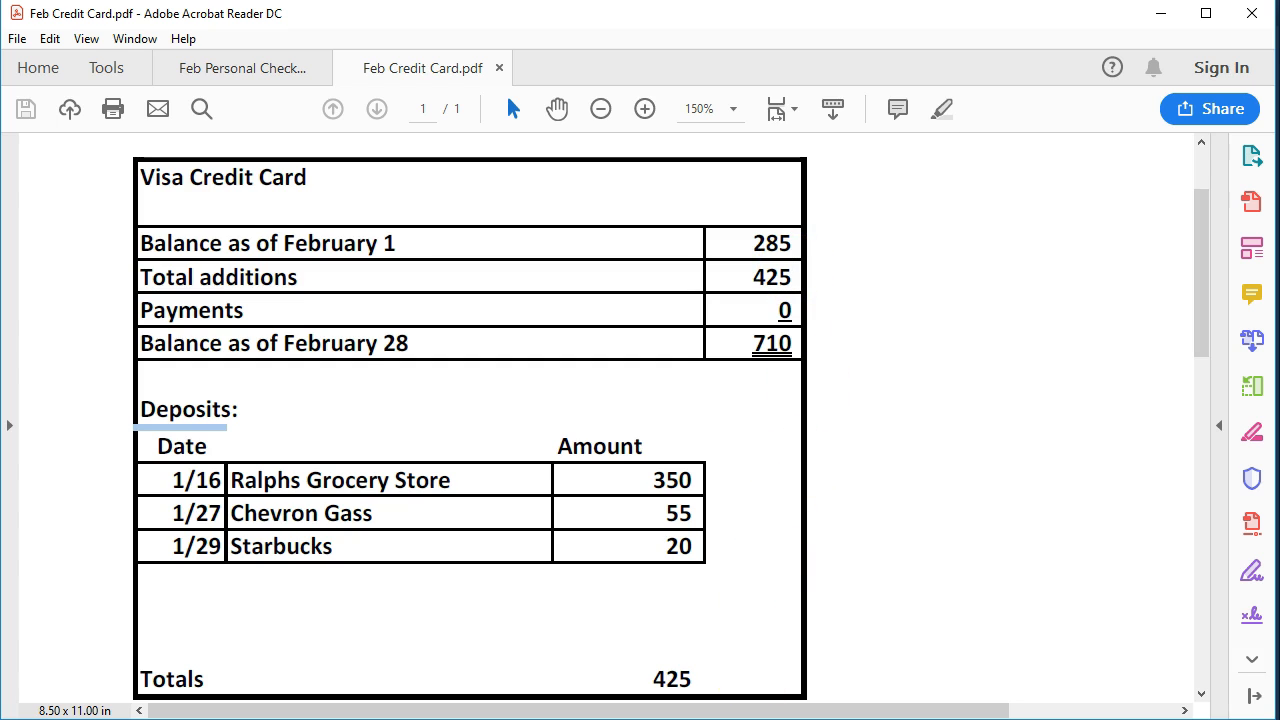
left_click(714, 715)
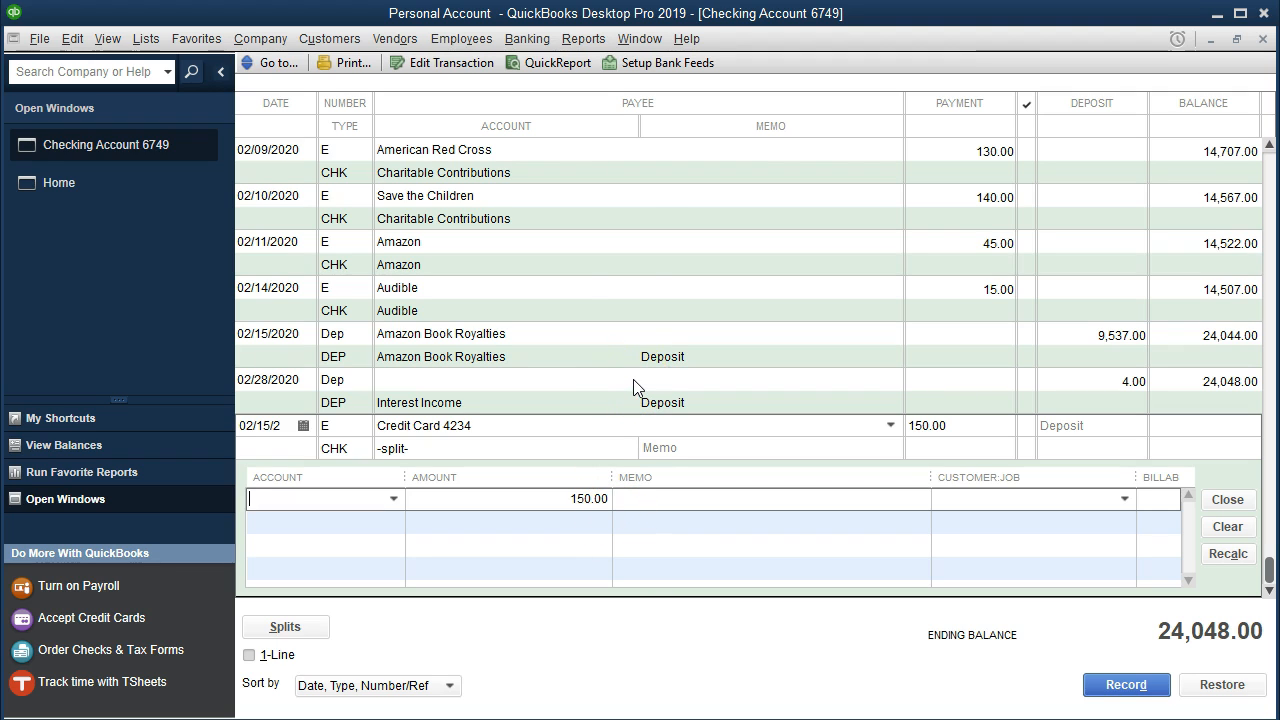
Run the Balance Sheet Standard report as of 12/31/2020.
left_click(592, 43)
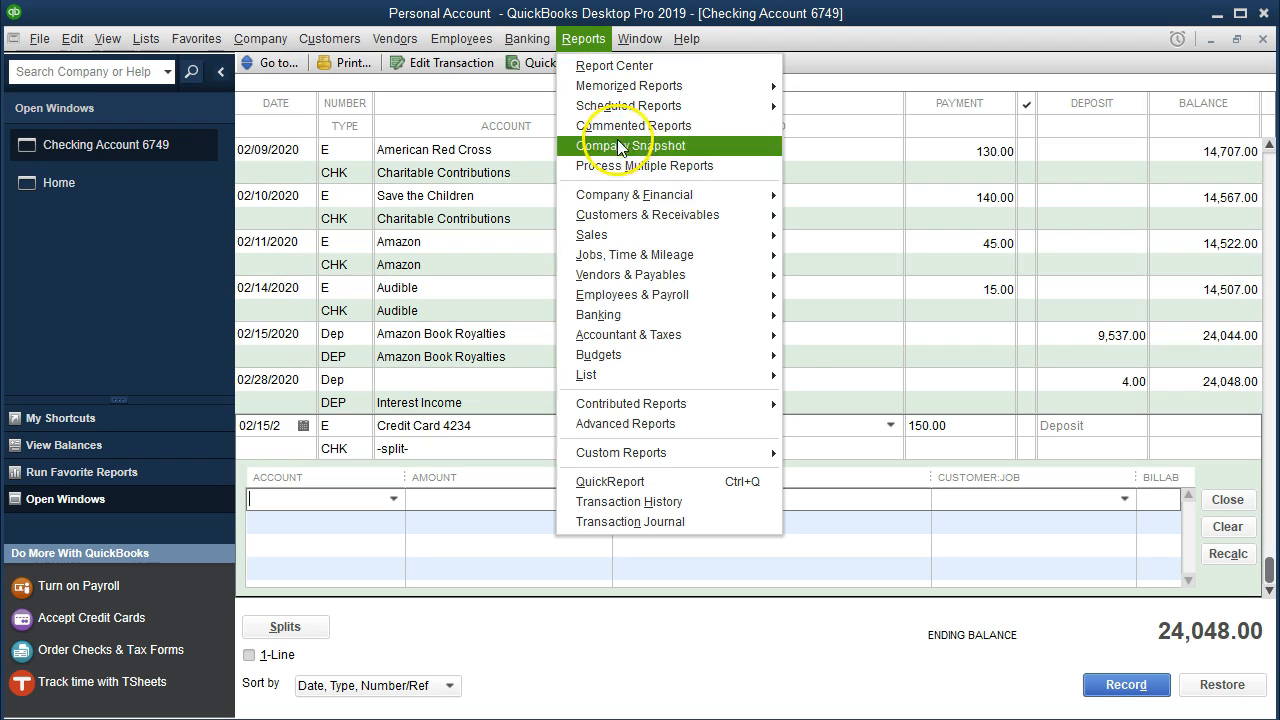
mouse_move(760, 195)
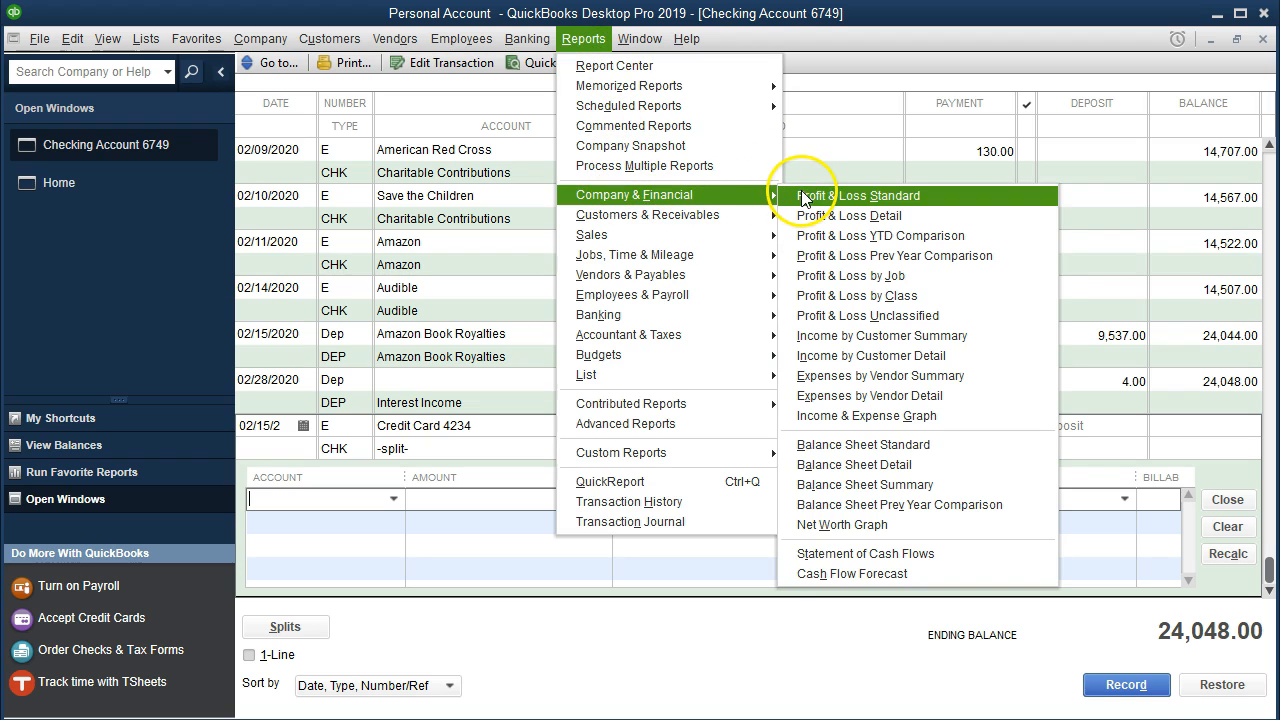
left_click(862, 442)
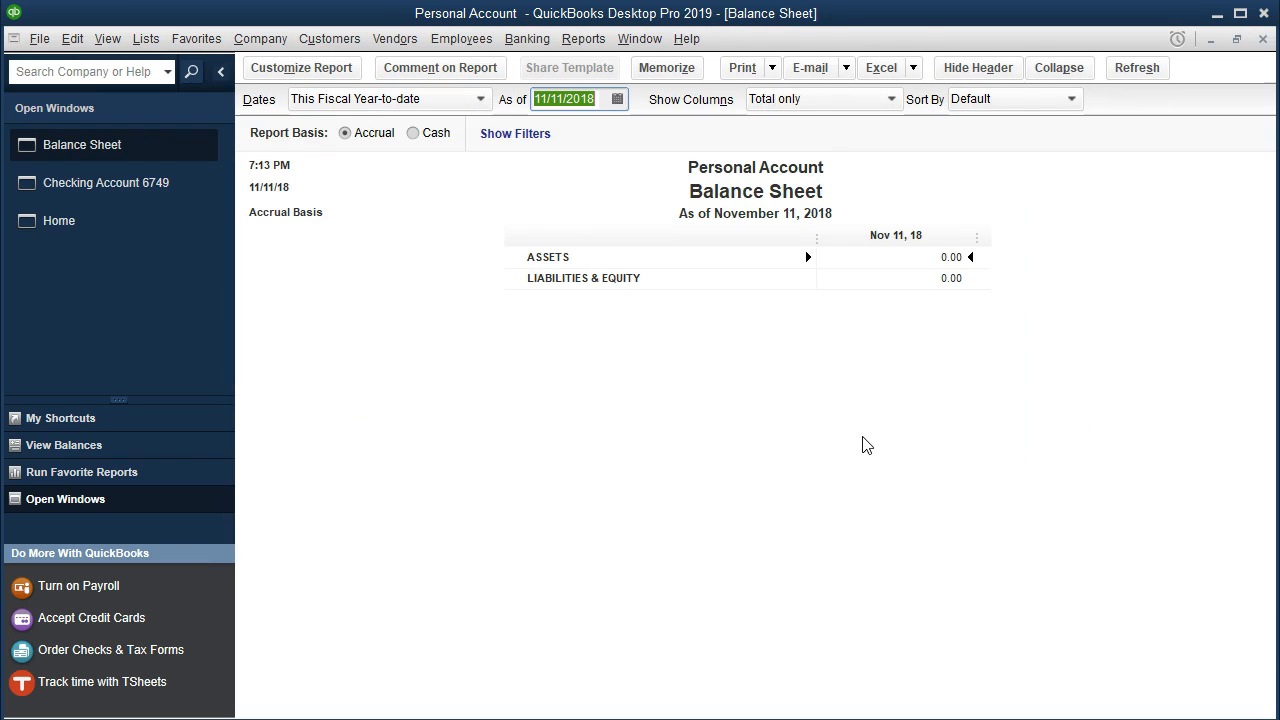
type("12/31/2020")
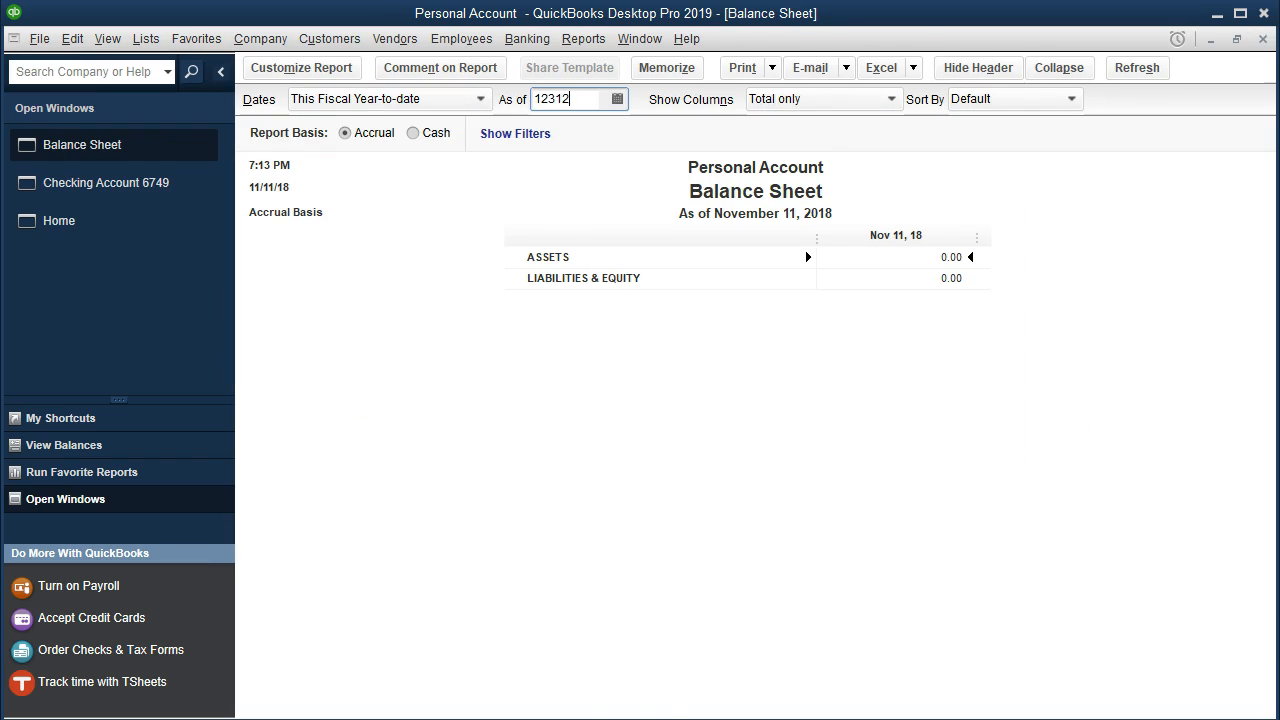
key("Tab")
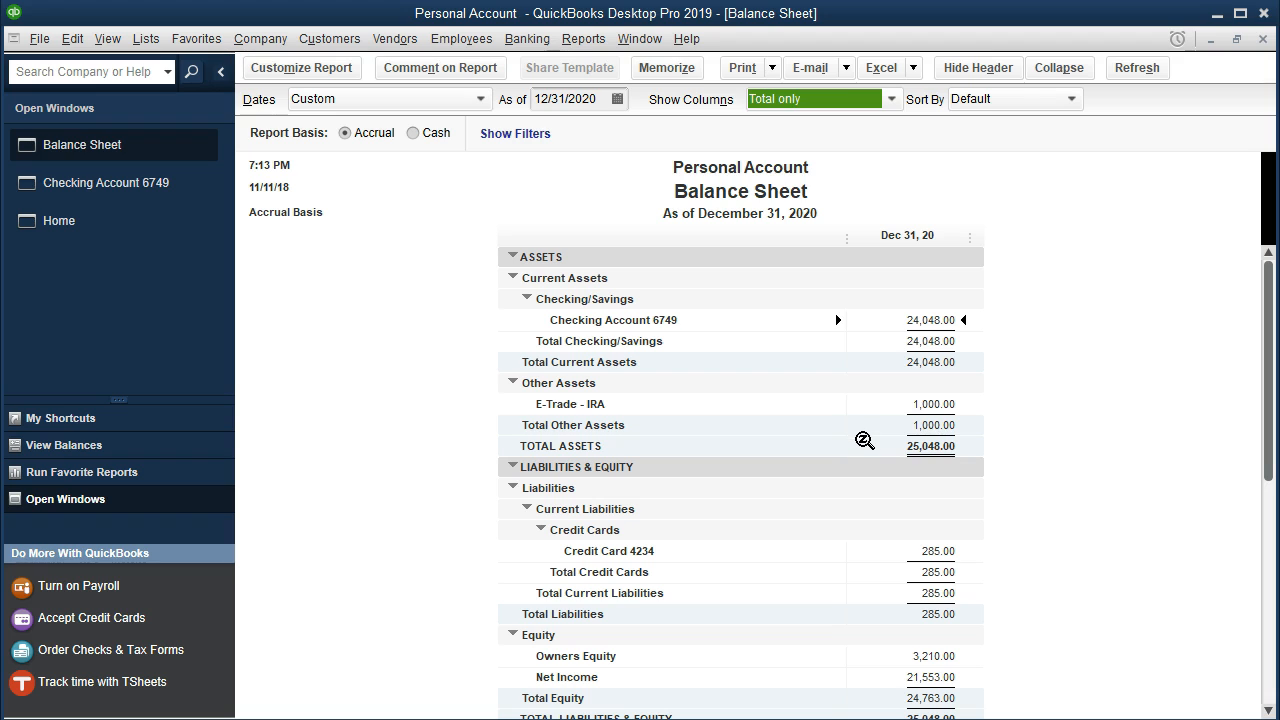
Drill into the credit card liability's balance and start its Transactions by Account report from 01/01/2020.
left_click(955, 552)
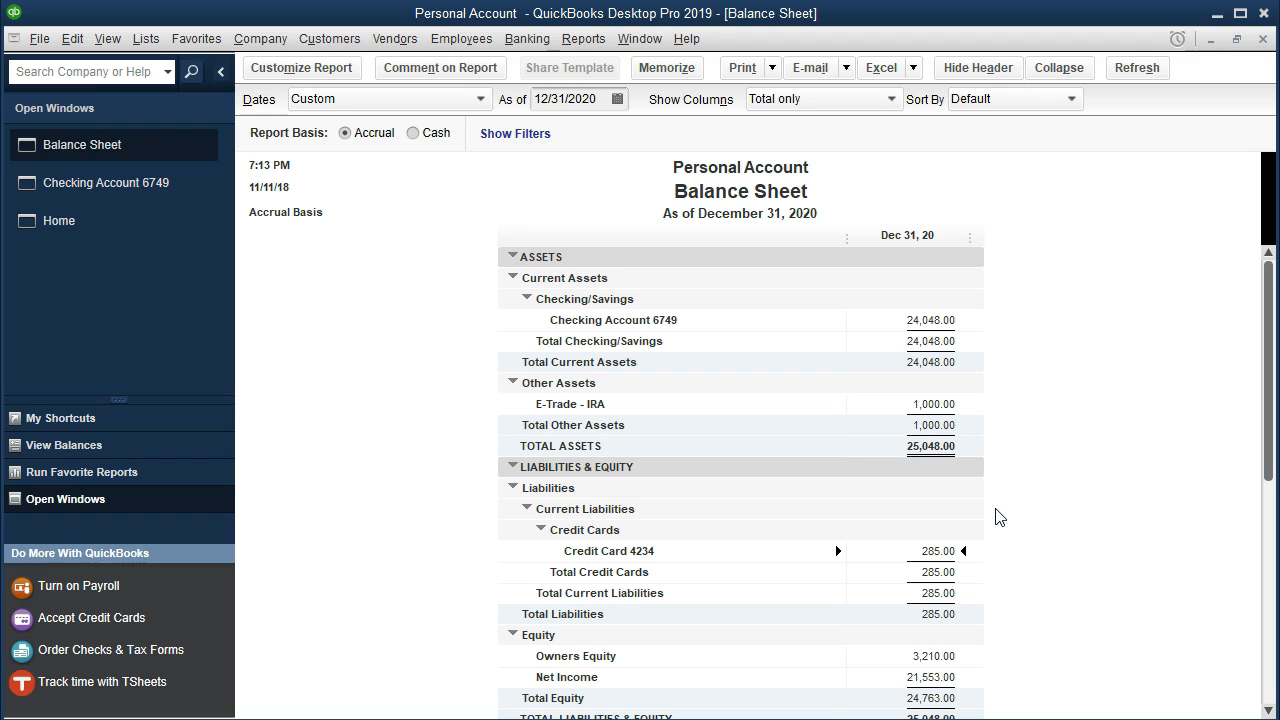
double_click(955, 550)
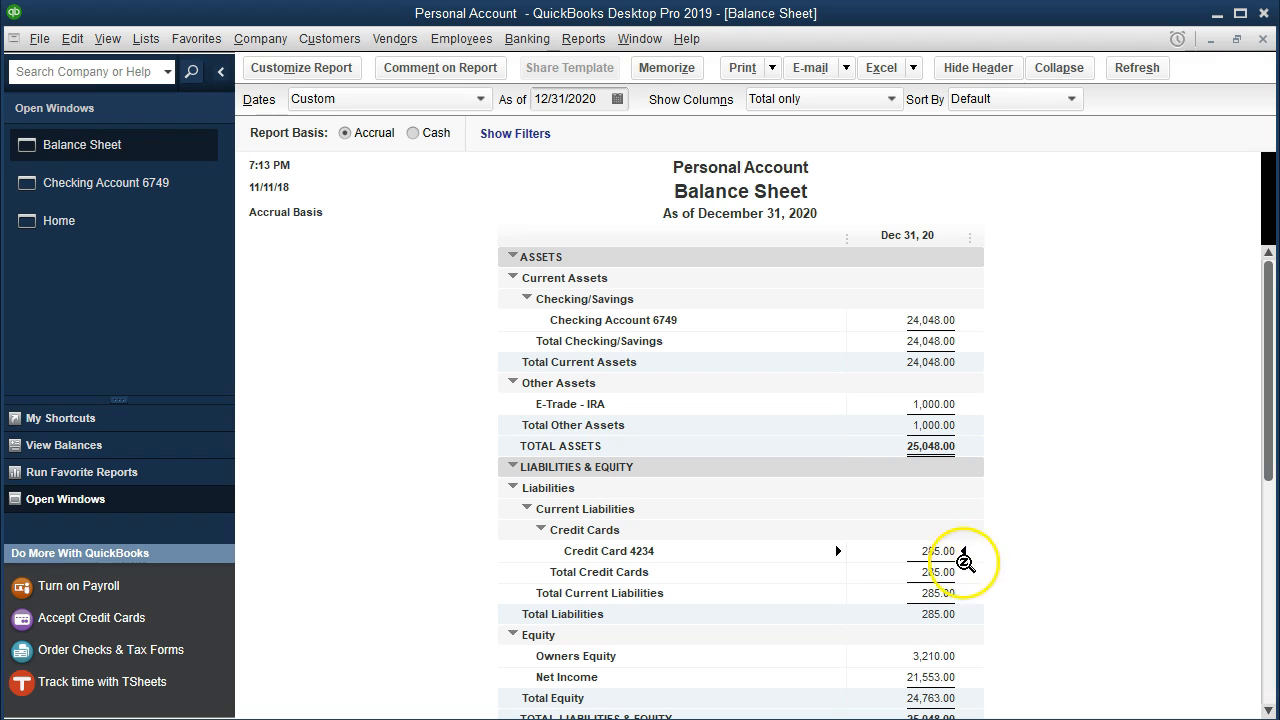
left_click(590, 100)
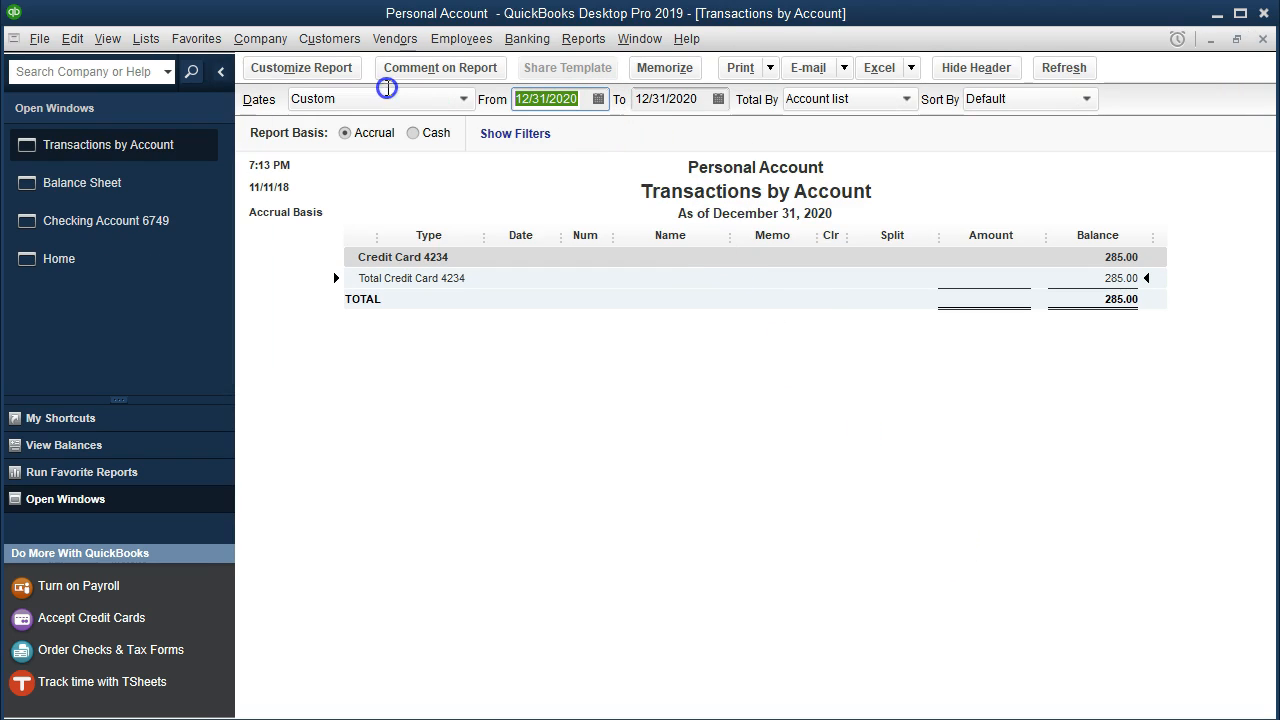
type("01/01/20")
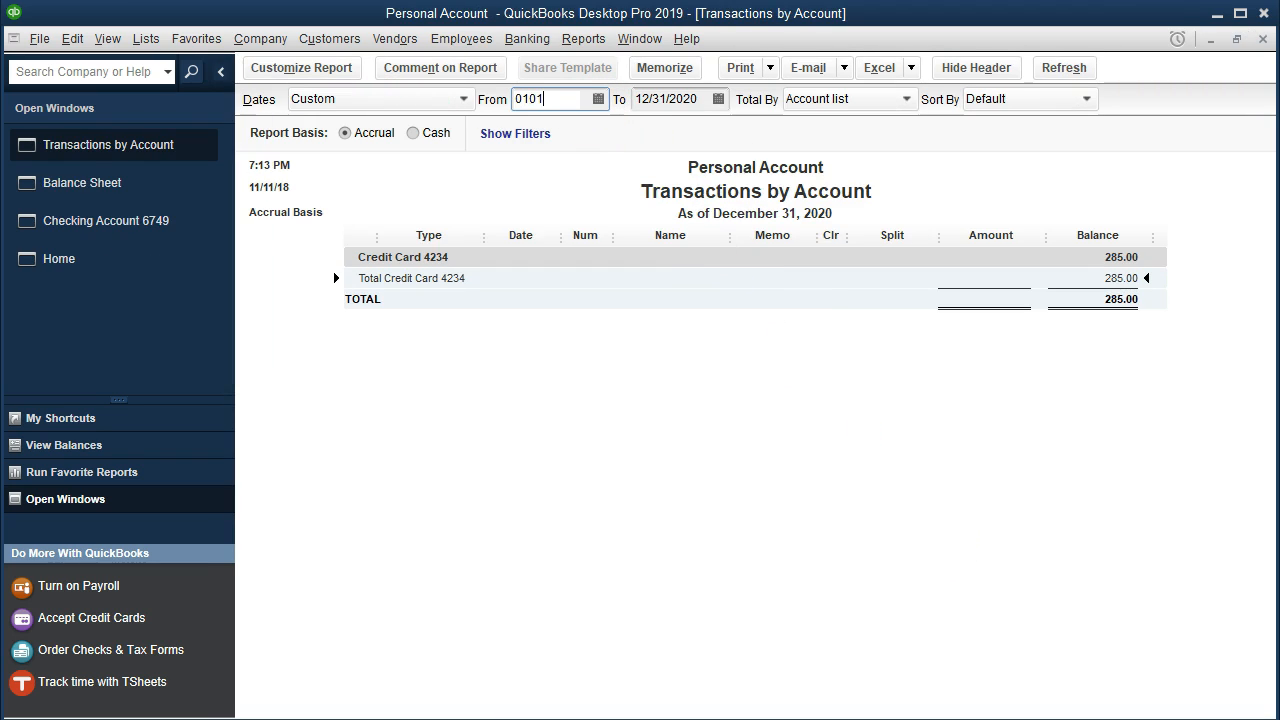
key("Tab")
key("Tab")
left_click(727, 338)
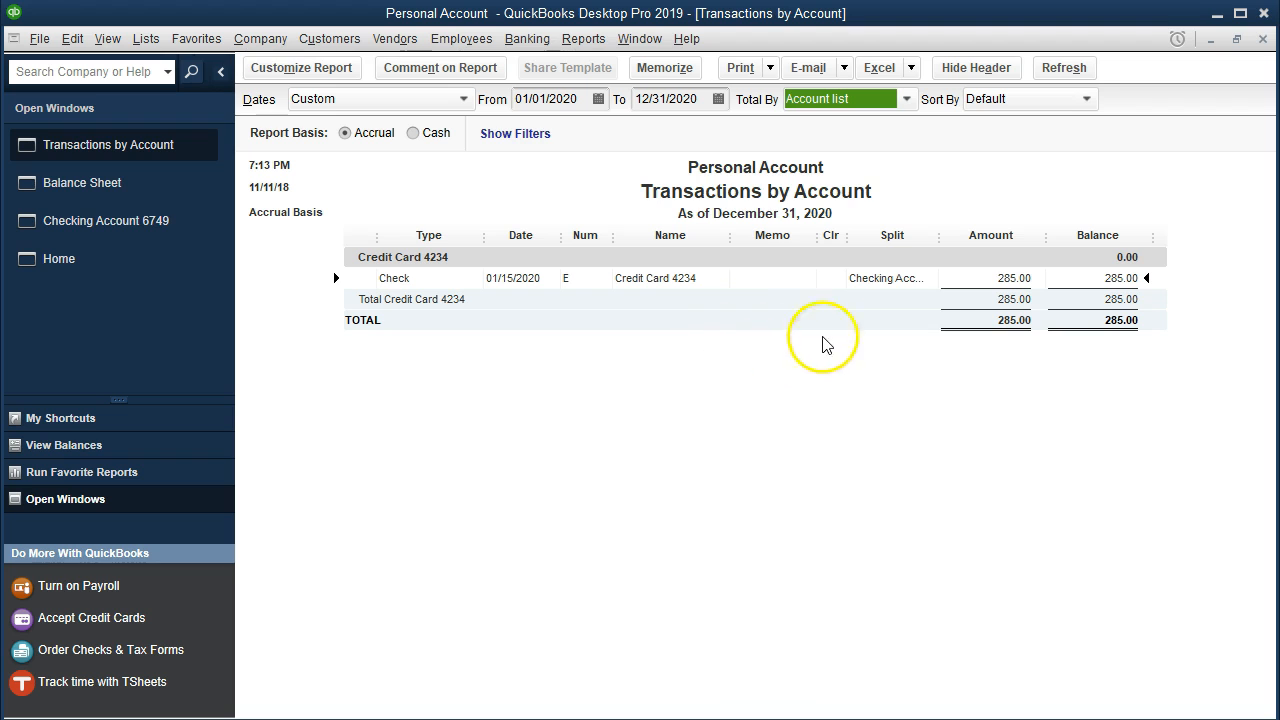
Review the split lines of the 01/15/2020 credit card check, close it and its transaction report, and return to the checking register.
double_click(1014, 279)
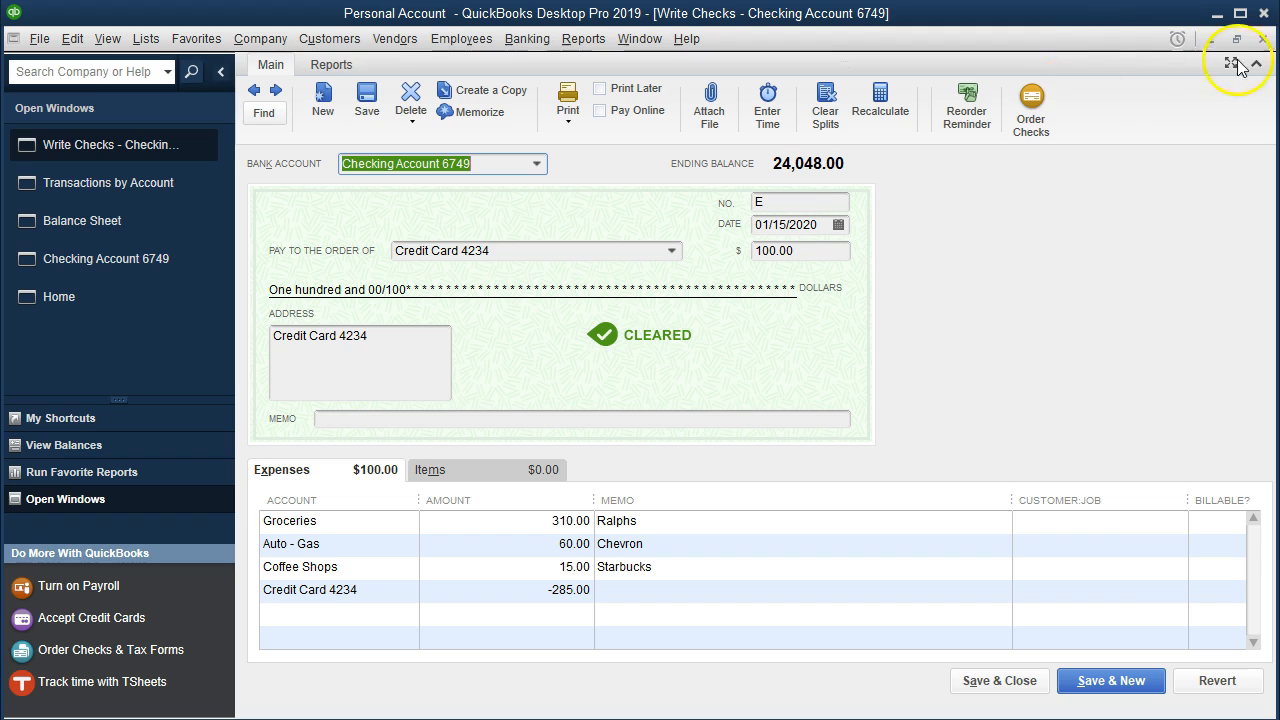
left_click(1263, 38)
left_click(1263, 38)
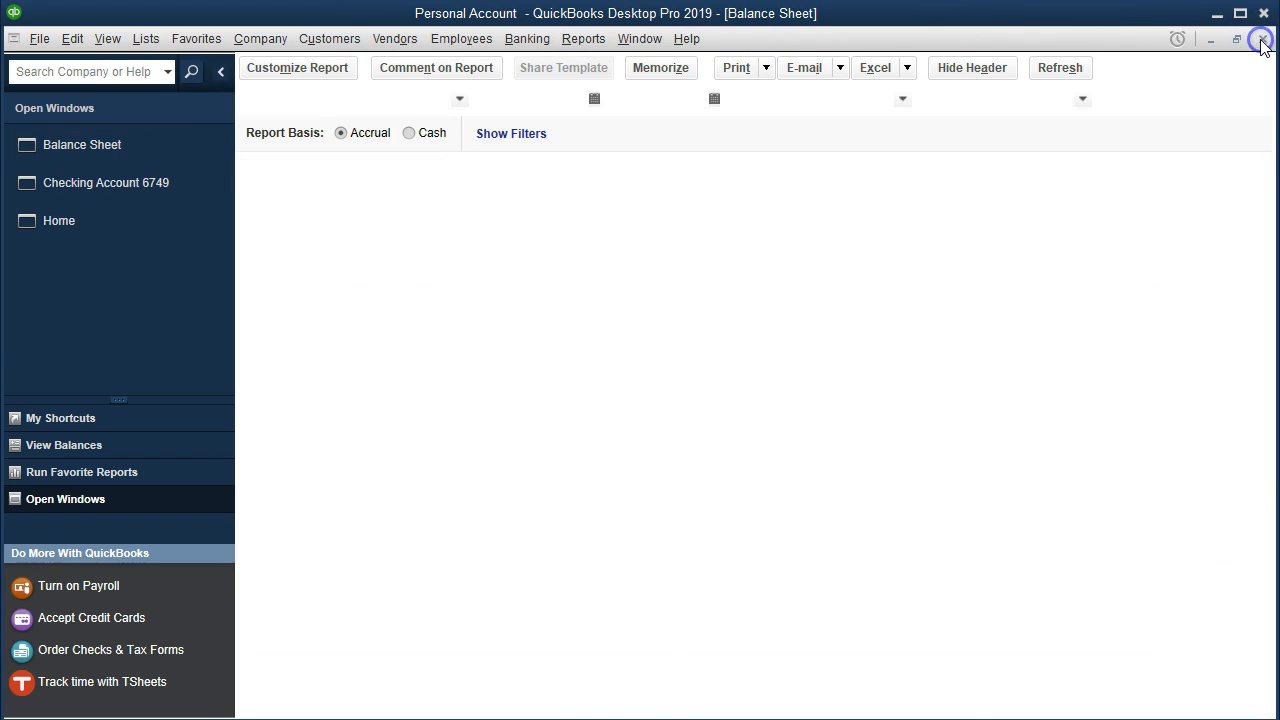
left_click(110, 183)
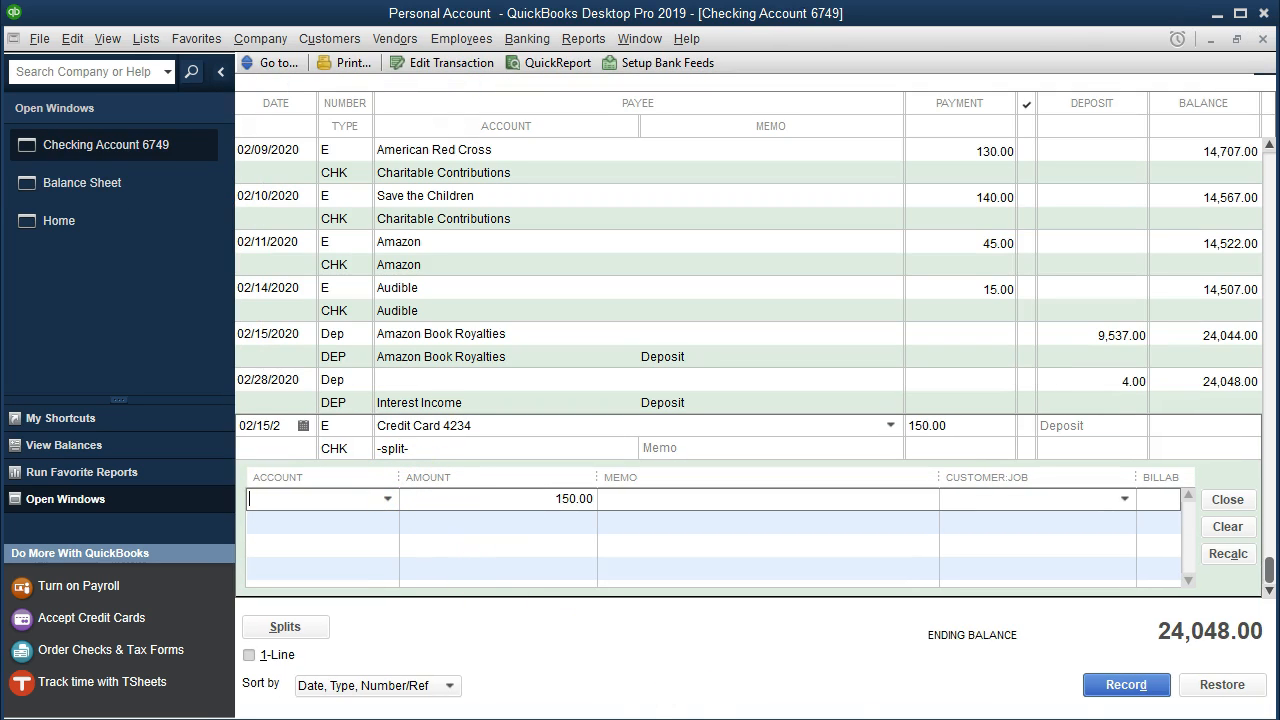
Fill the first split line of the credit card payment with account Groceries, amount 350.00 and memo Ralphs.
left_click(879, 704)
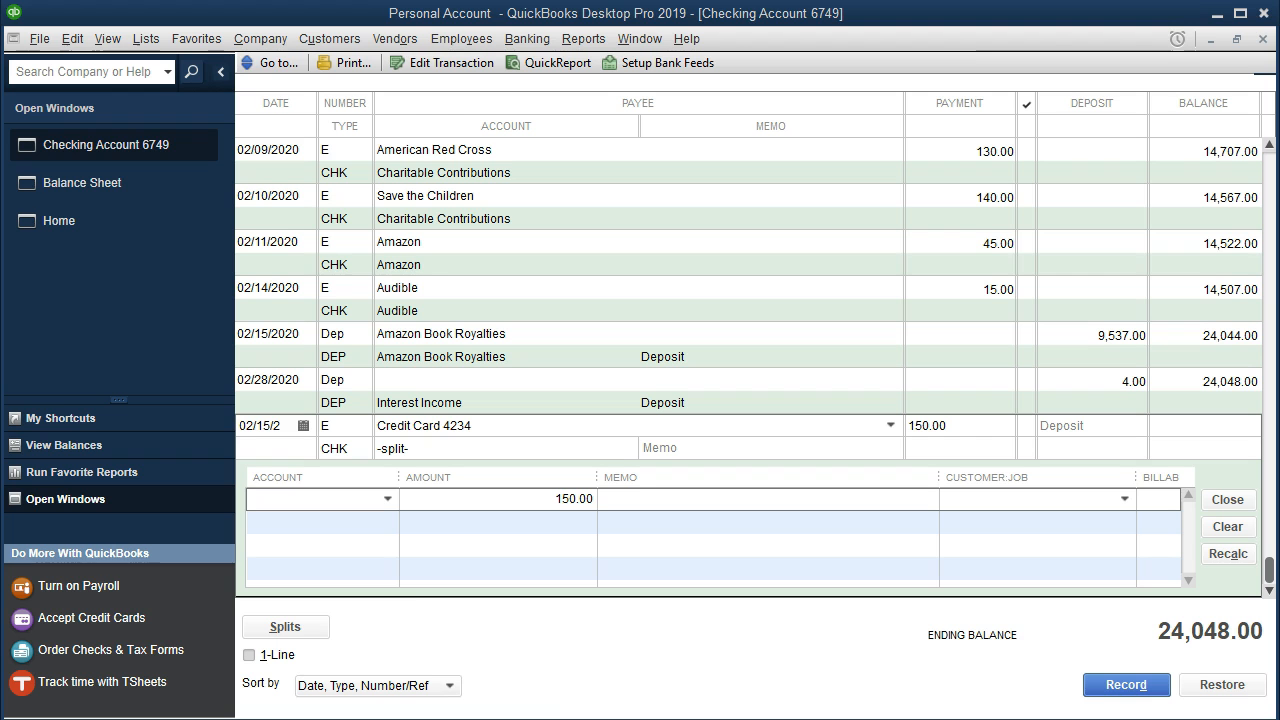
left_click(320, 505)
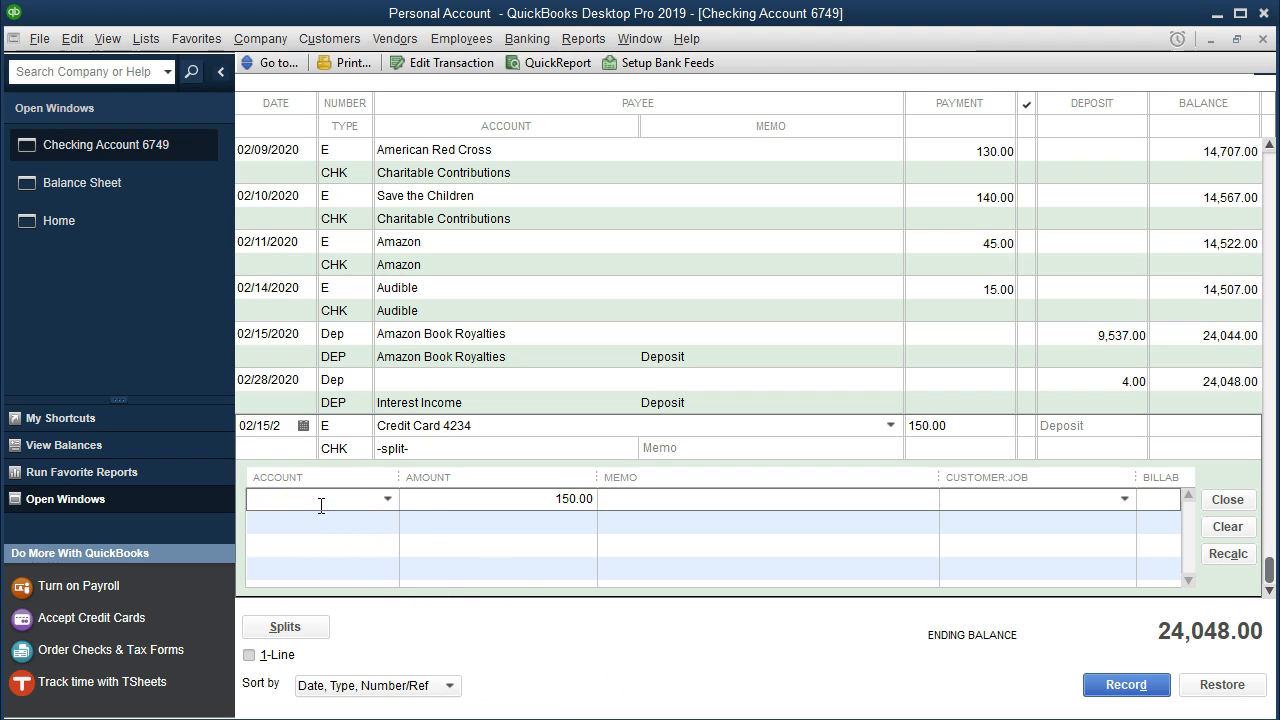
type("Groceries")
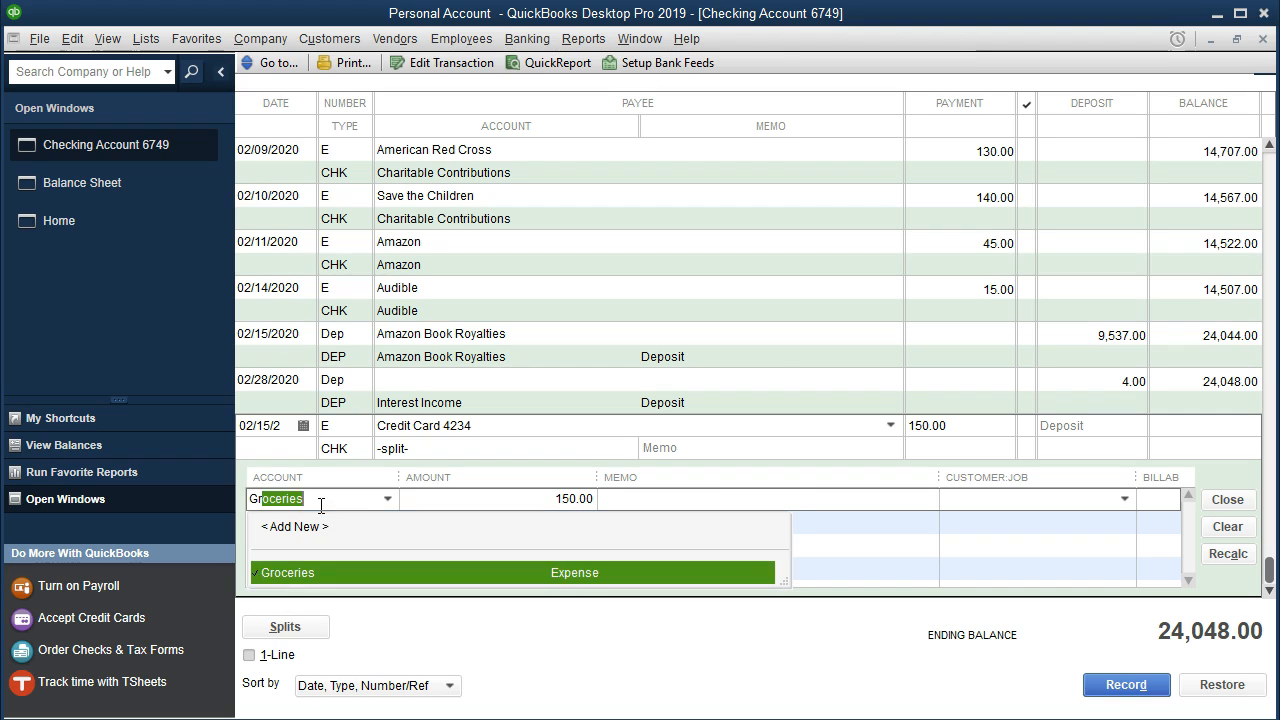
key("Tab")
type("350")
key("Tab")
type("Ralph")
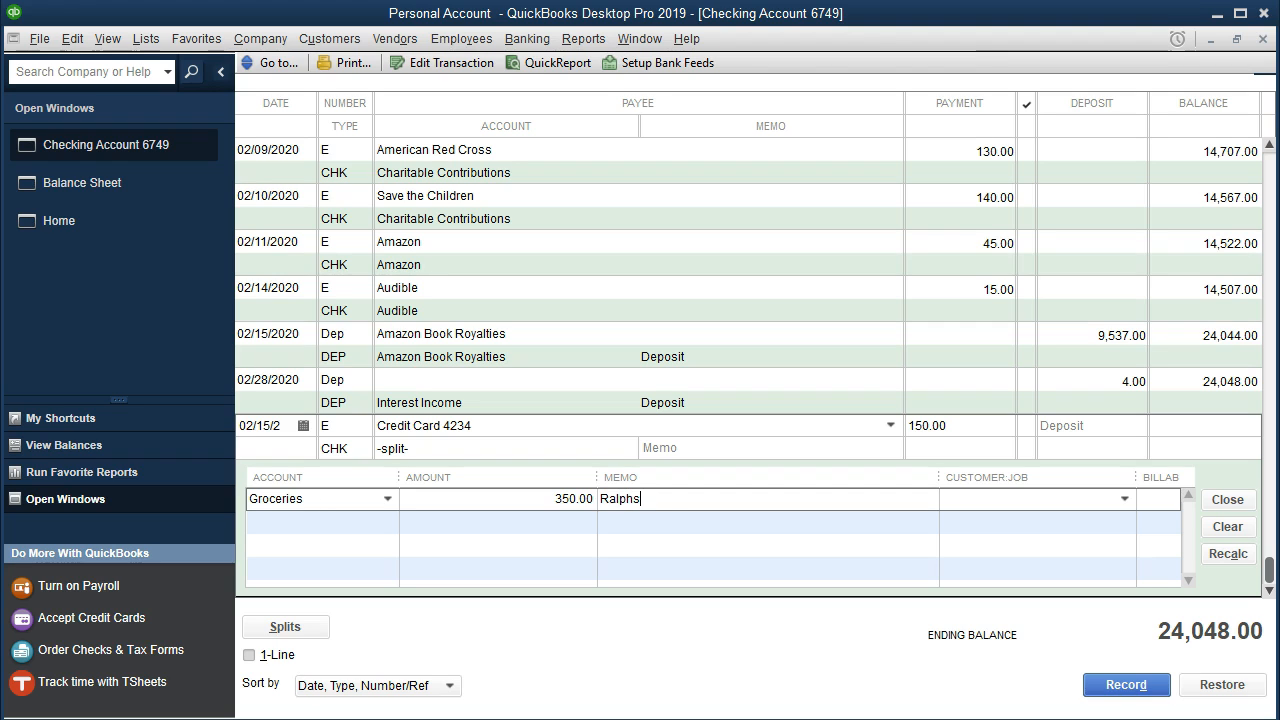
key("Tab")
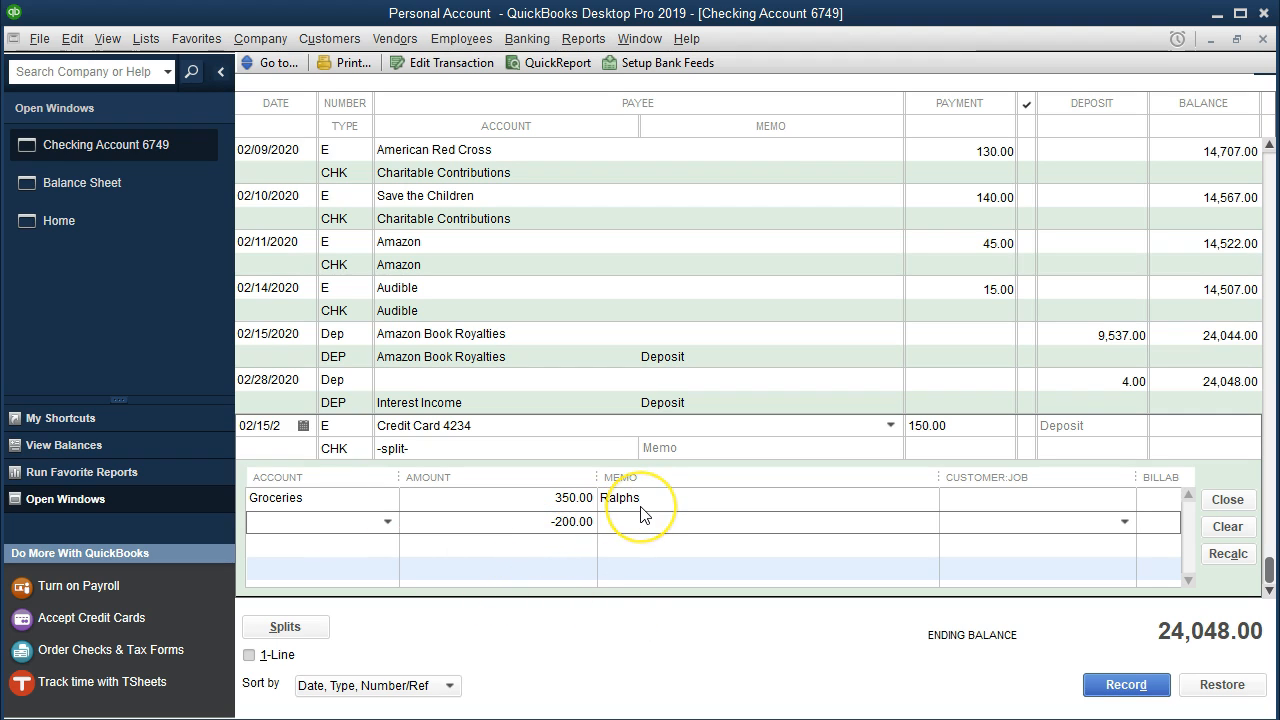
Add a second split line with account Auto - Gas, amount 55.00 and memo Chevron, consulting the Feb Credit Card PDF.
mouse_move(855, 718)
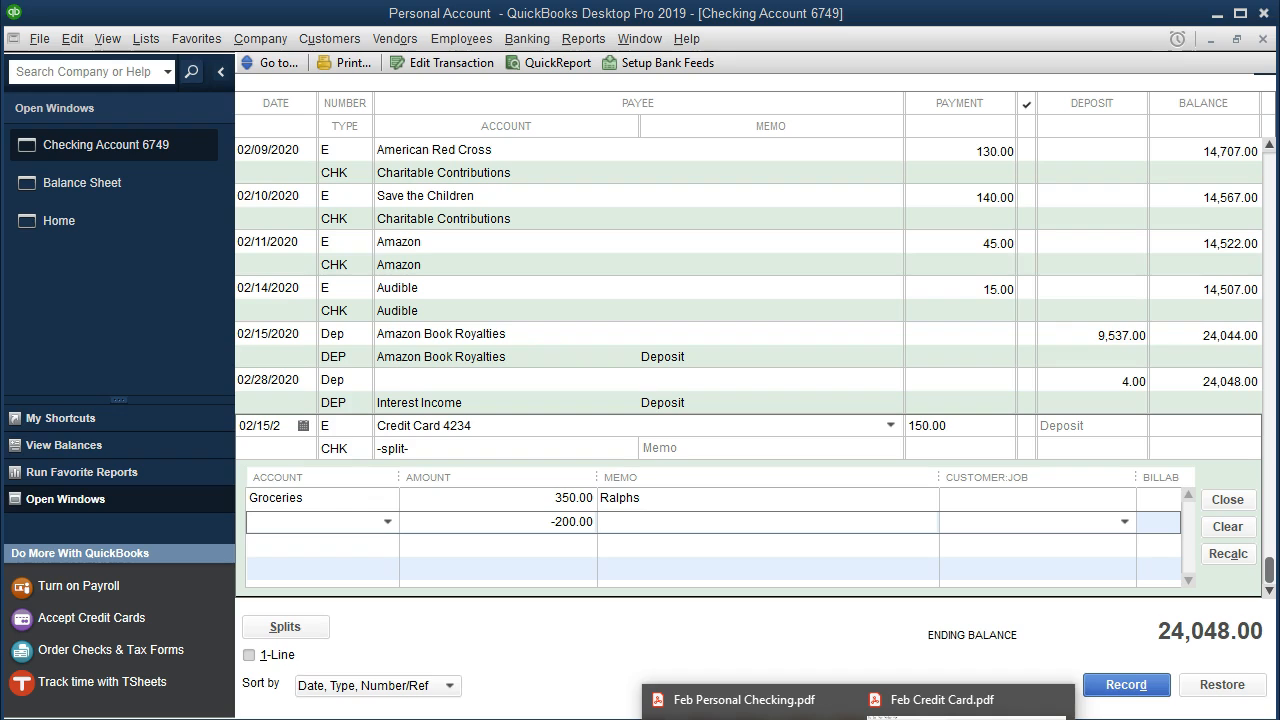
mouse_move(750, 716)
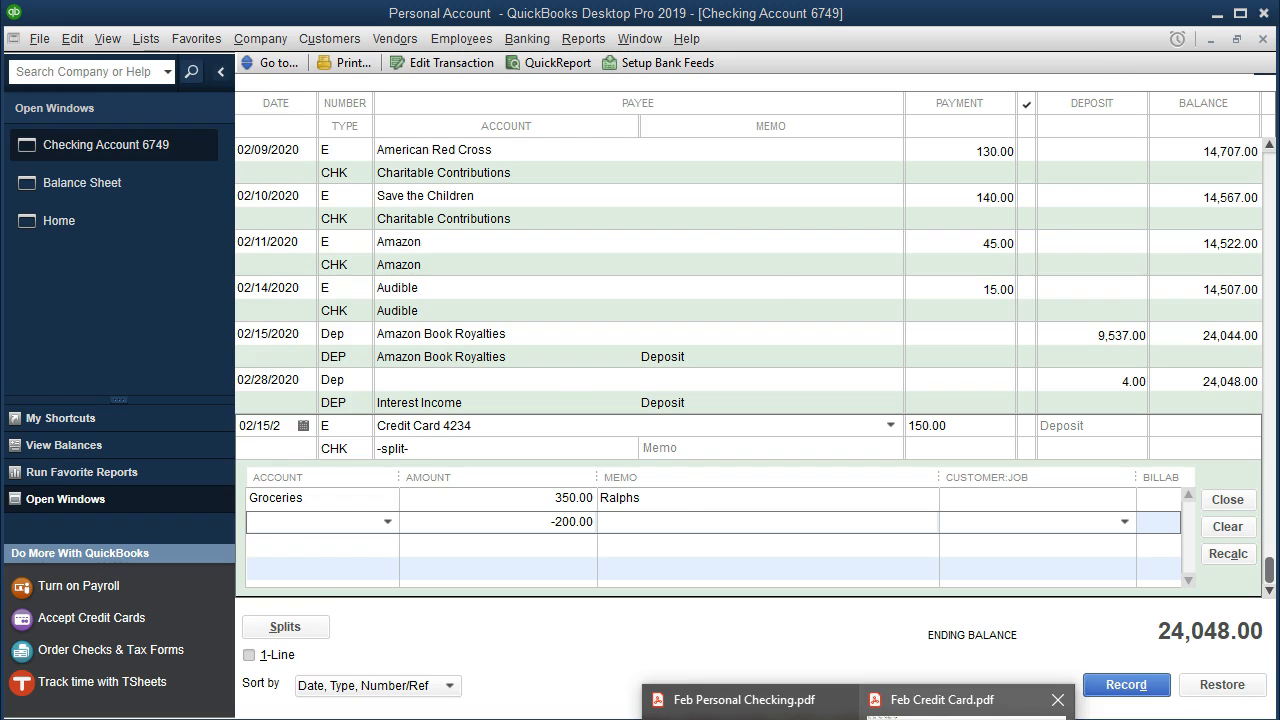
mouse_move(940, 716)
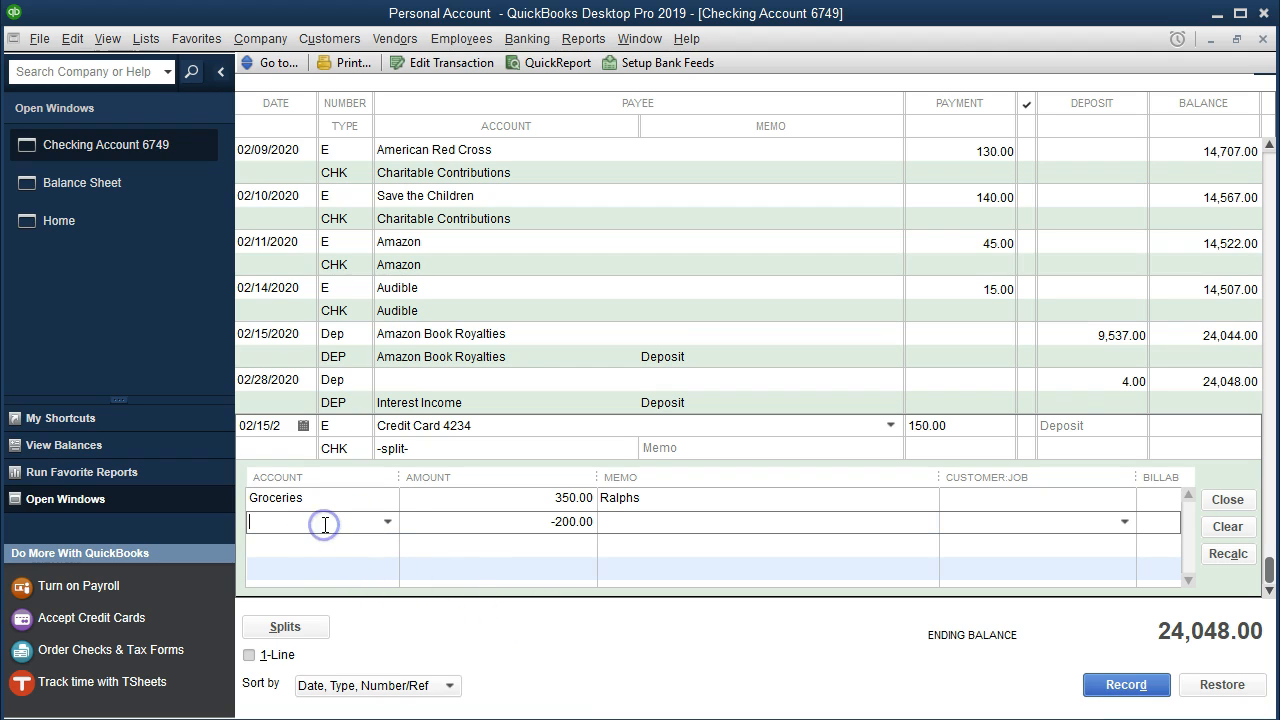
type("G")
key("BackSpace")
type("Audible")
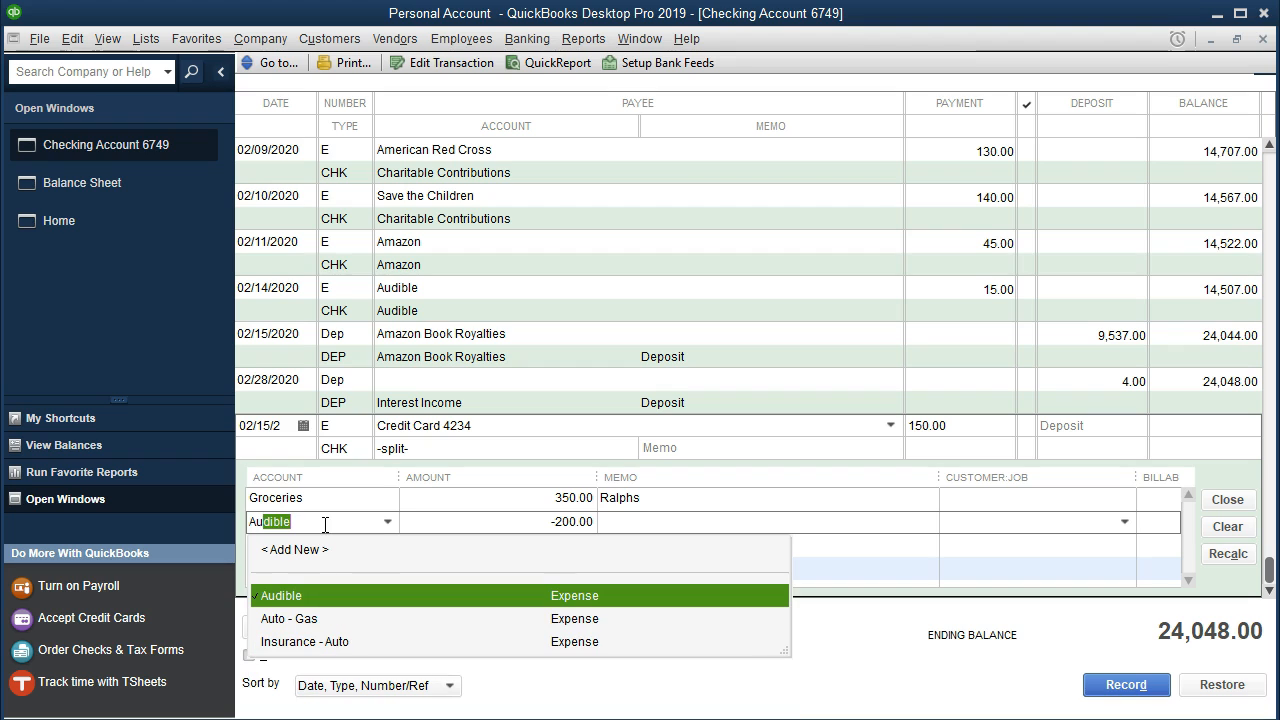
key("Down")
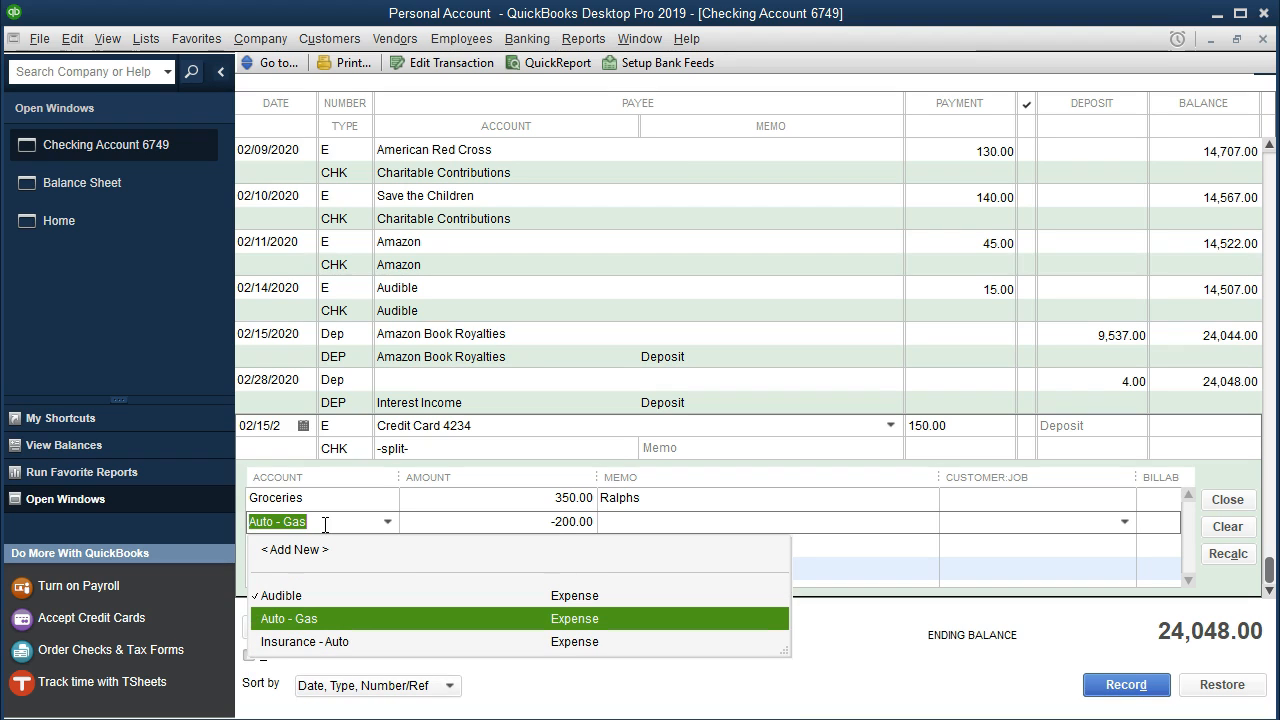
key("Tab")
type("55.00")
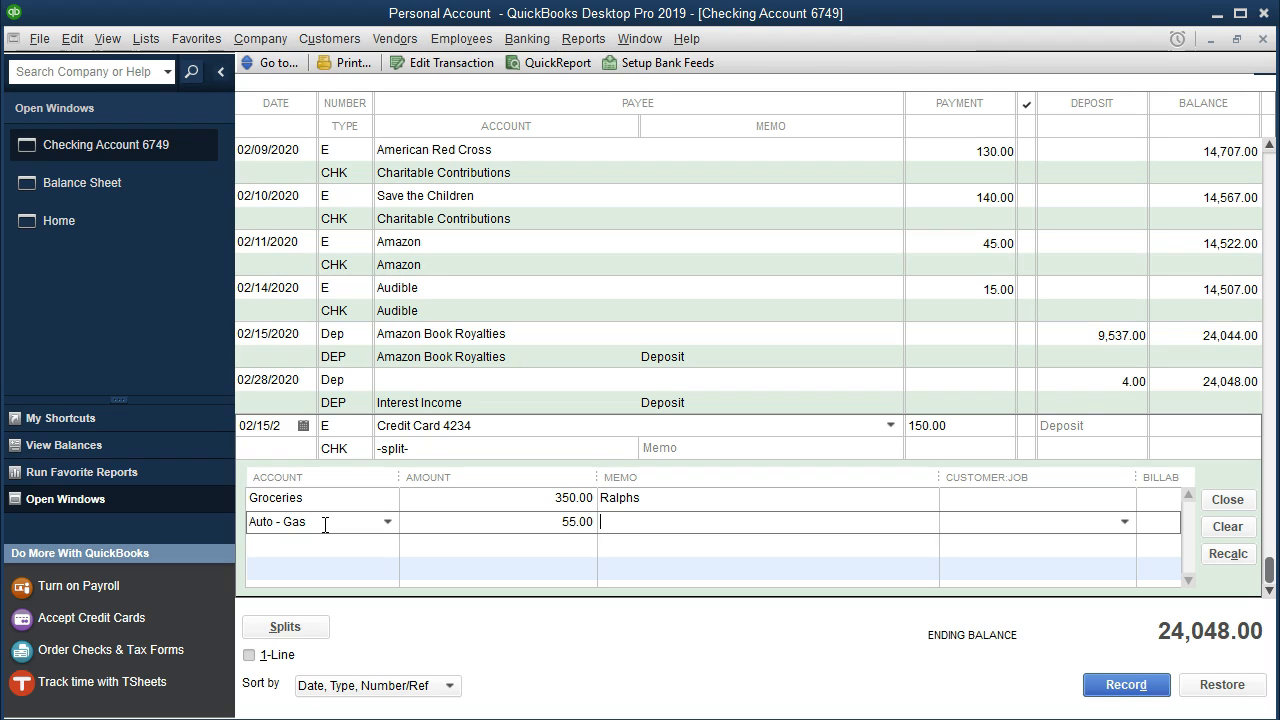
key("Tab")
type("Ch")
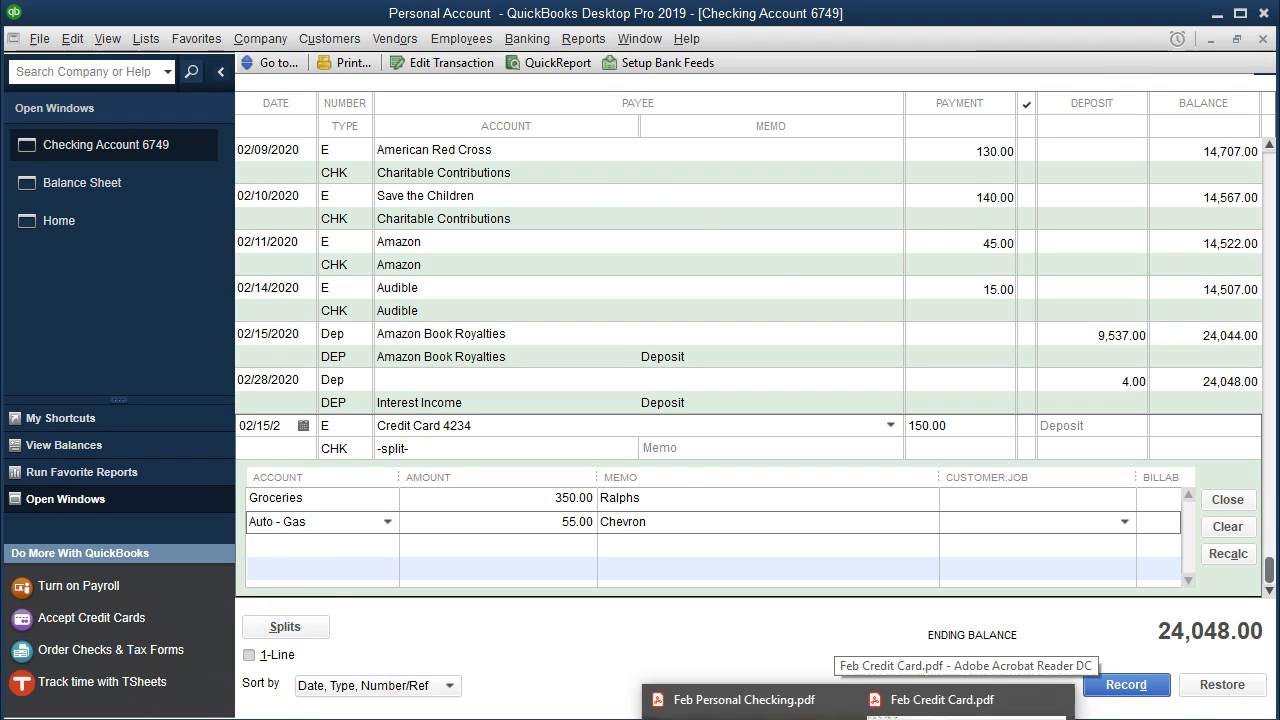
Check the Feb Credit Card PDF and add a third split line with account Coffee Shops, amount 20.00 and memo Starbucks.
left_click(1060, 698)
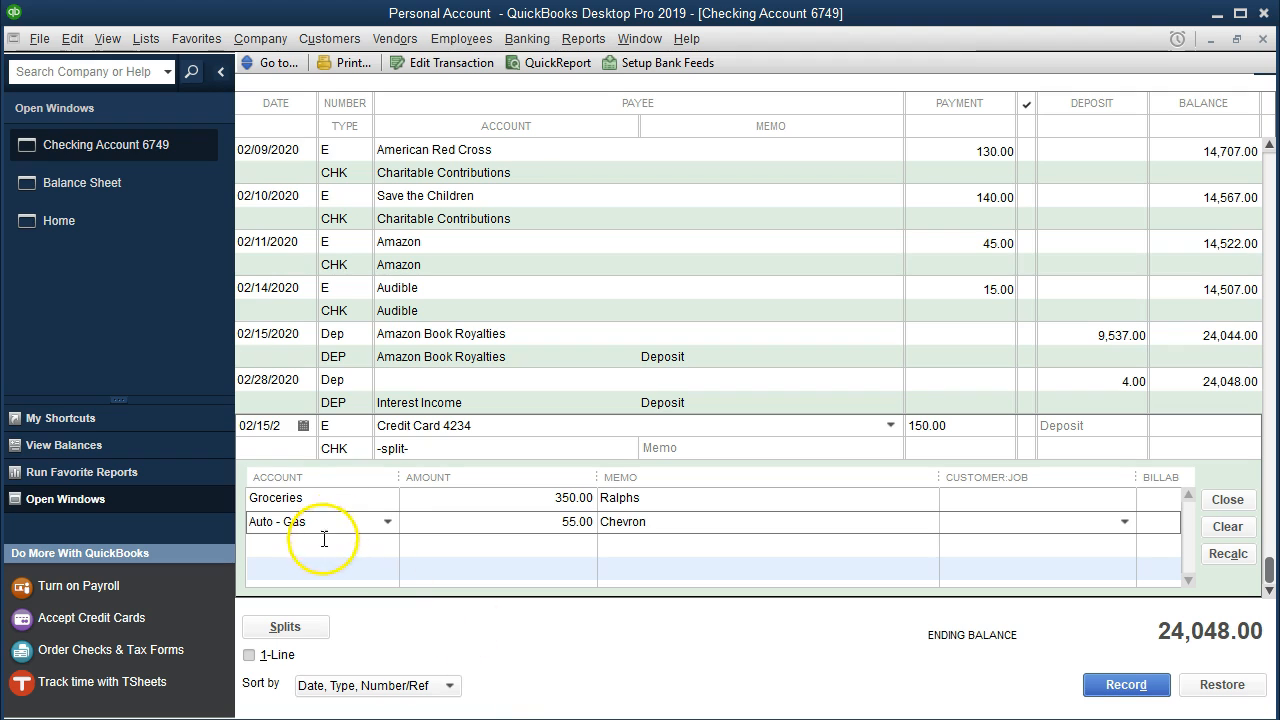
left_click(313, 545)
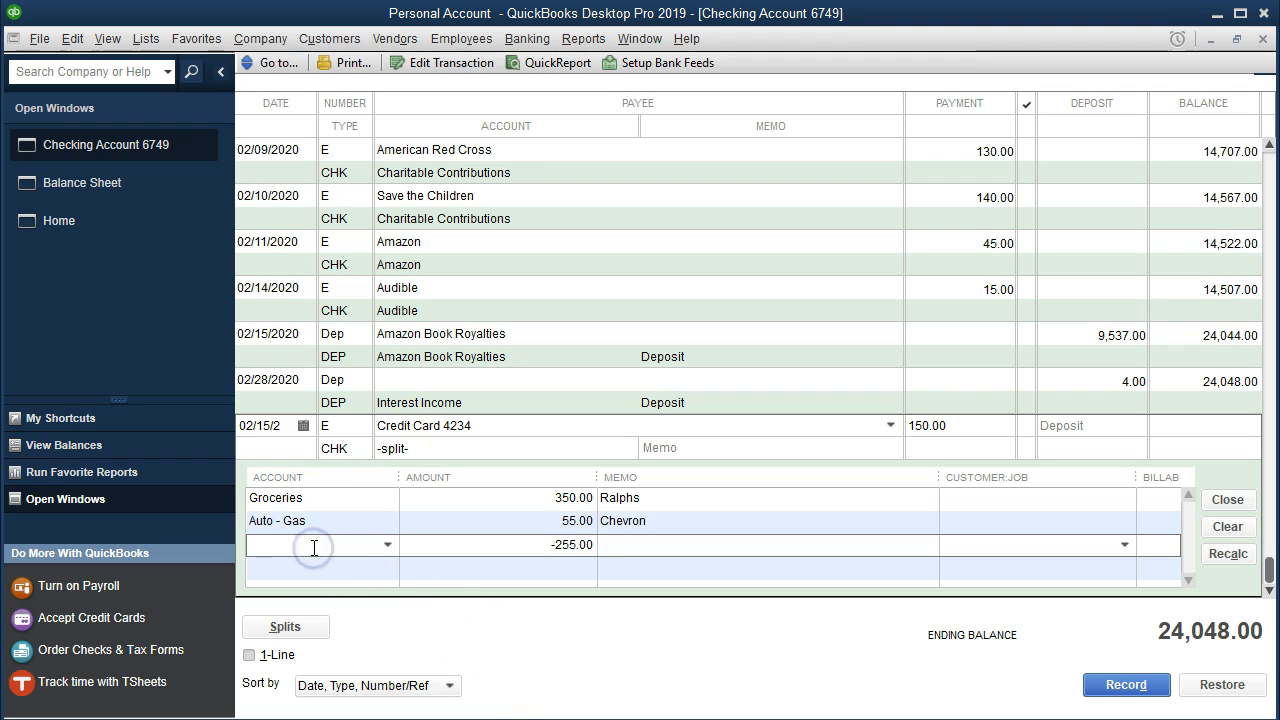
type("Coffee Shops")
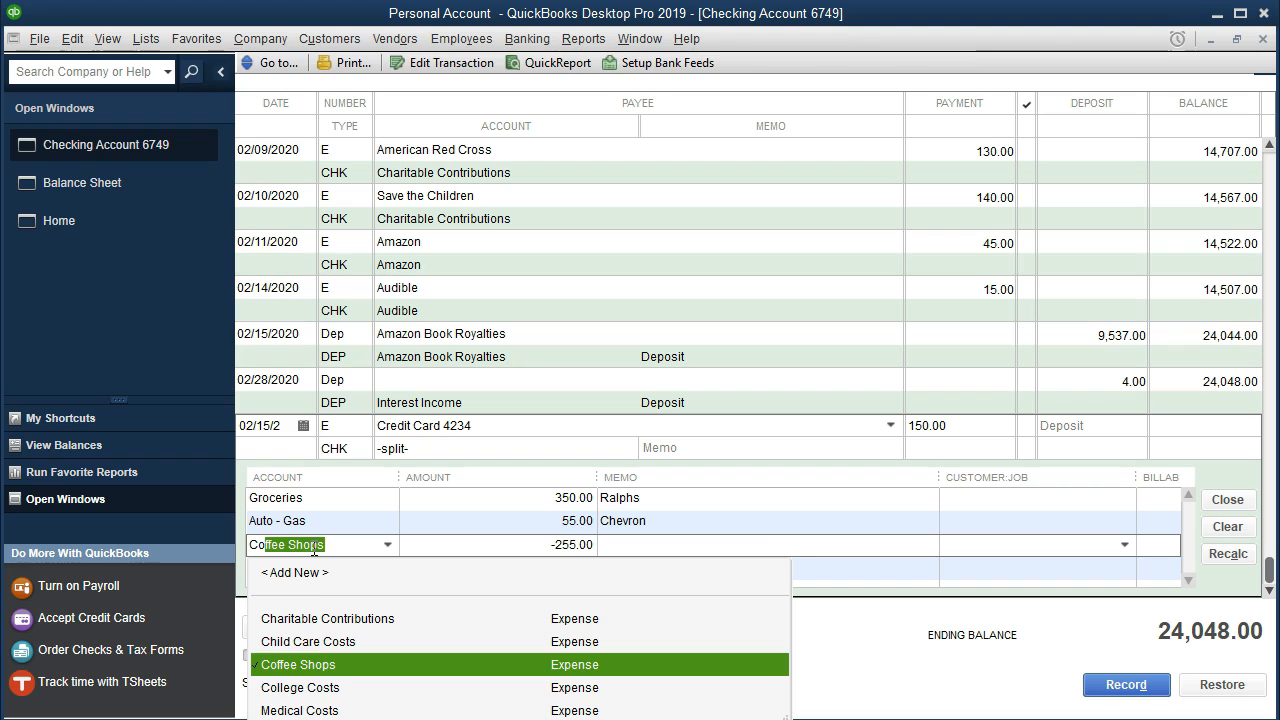
key("Tab")
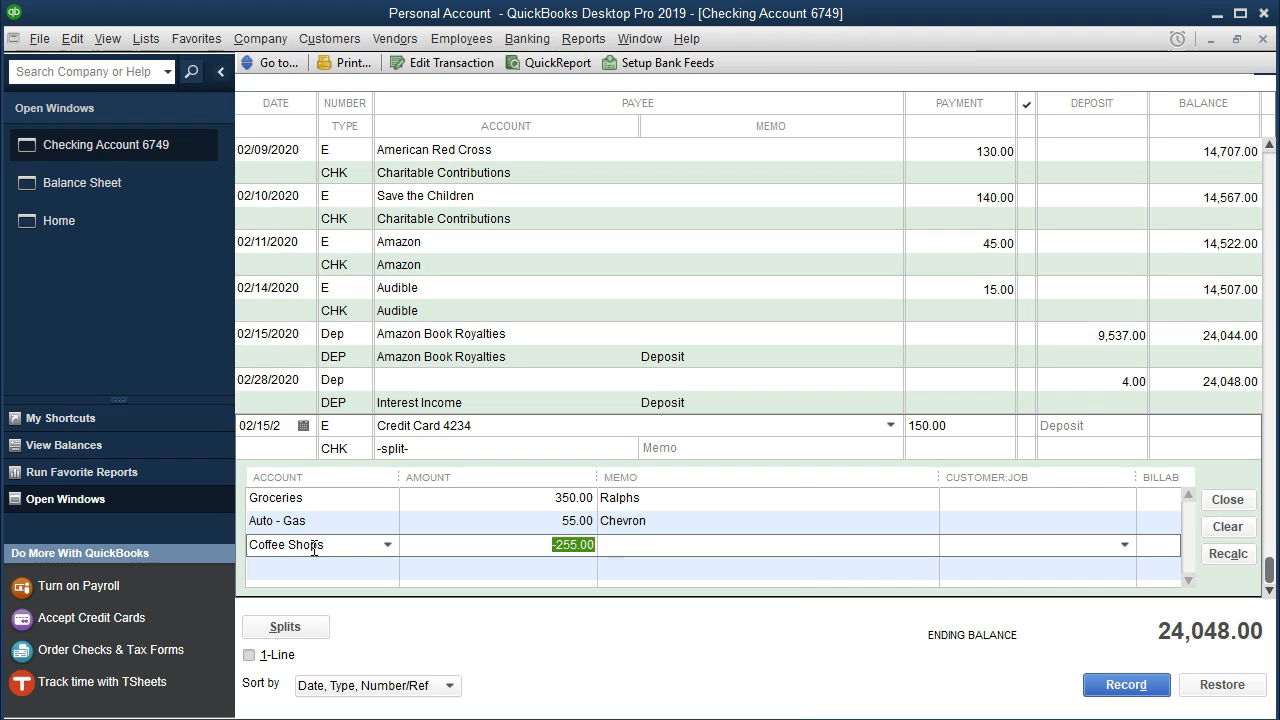
type("20")
key("Tab")
type("Starbuc")
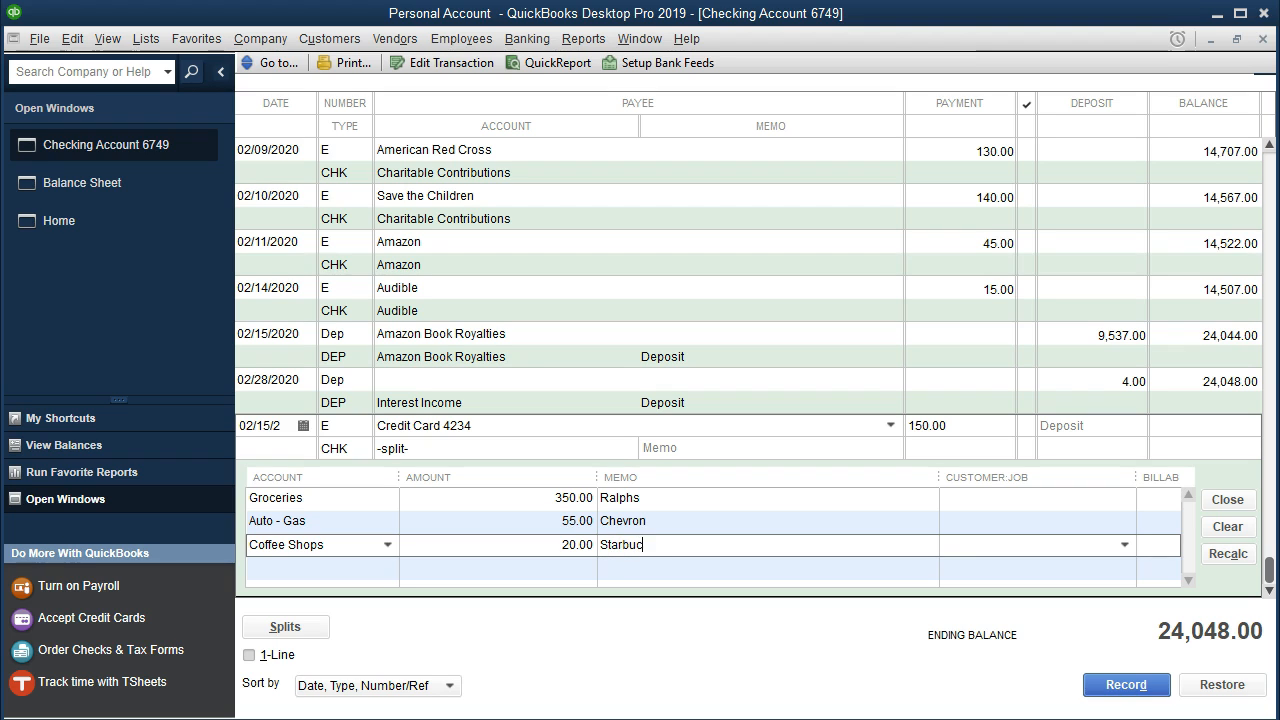
key("Tab")
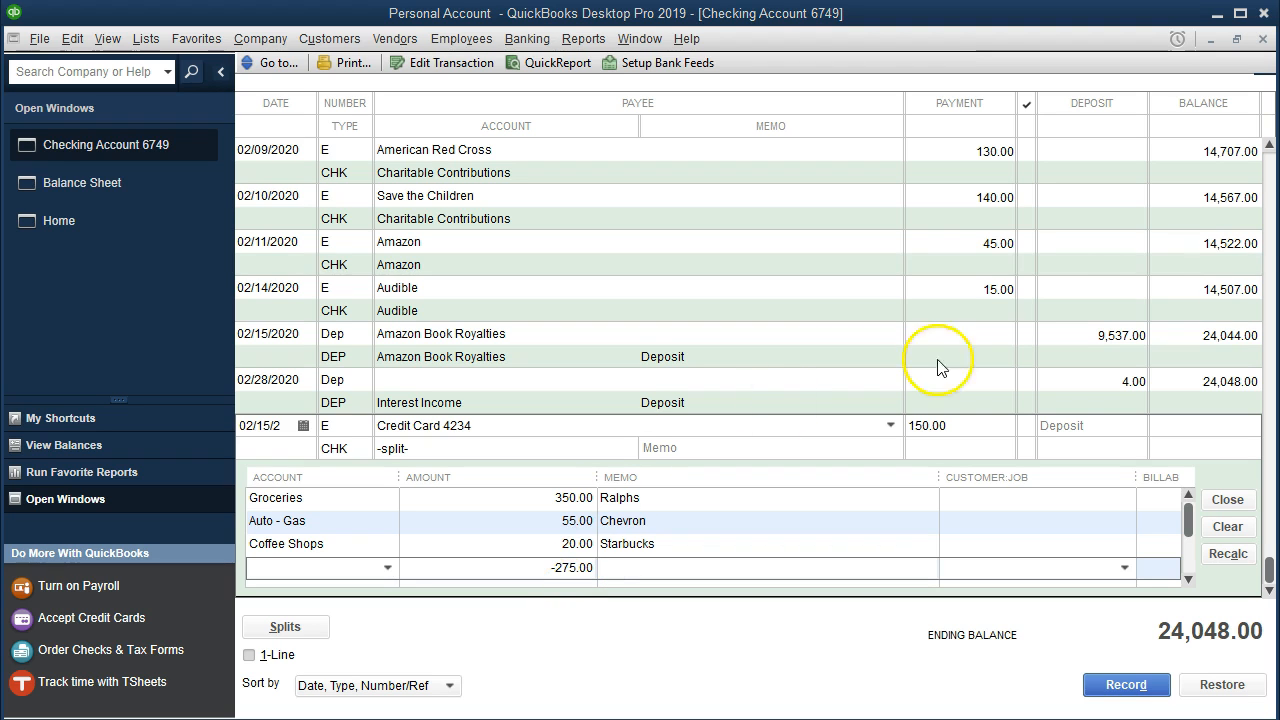
Calculate 350 + 55 + 20 - 150 in Calculator to verify the remaining split amount, and close it.
left_click_drag(931, 105, 286, 51)
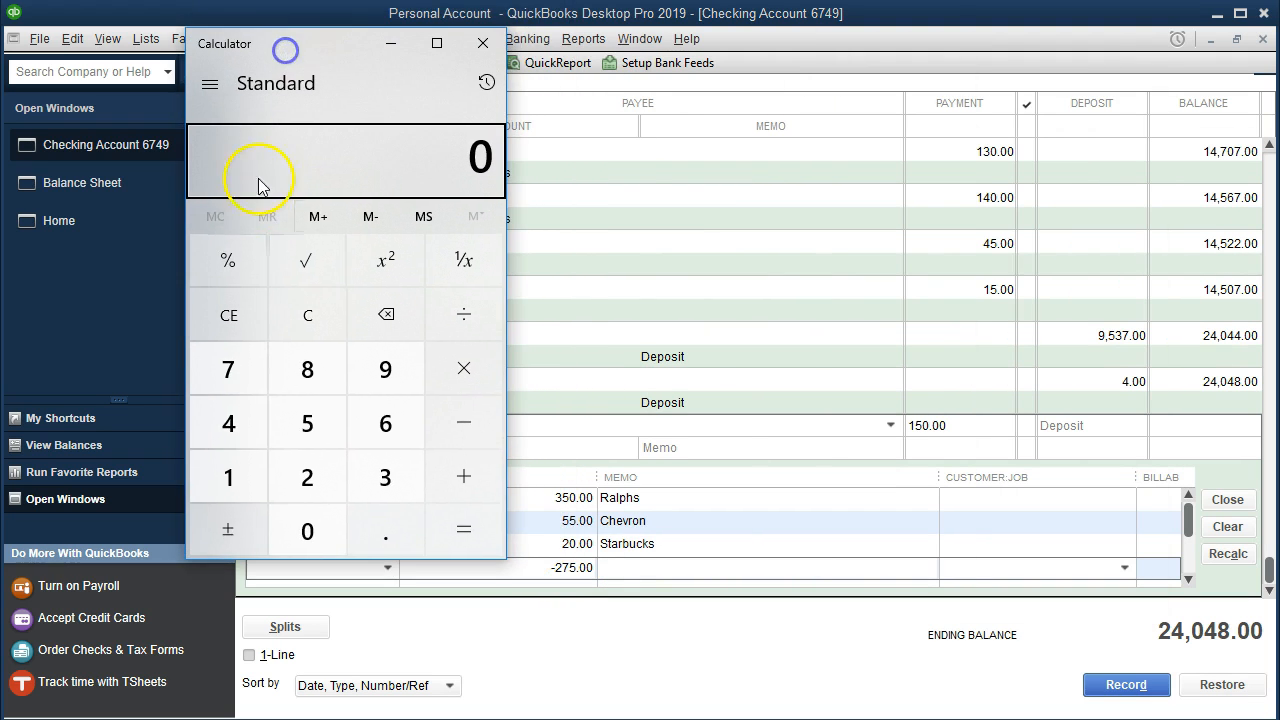
left_click(316, 342)
type("3")
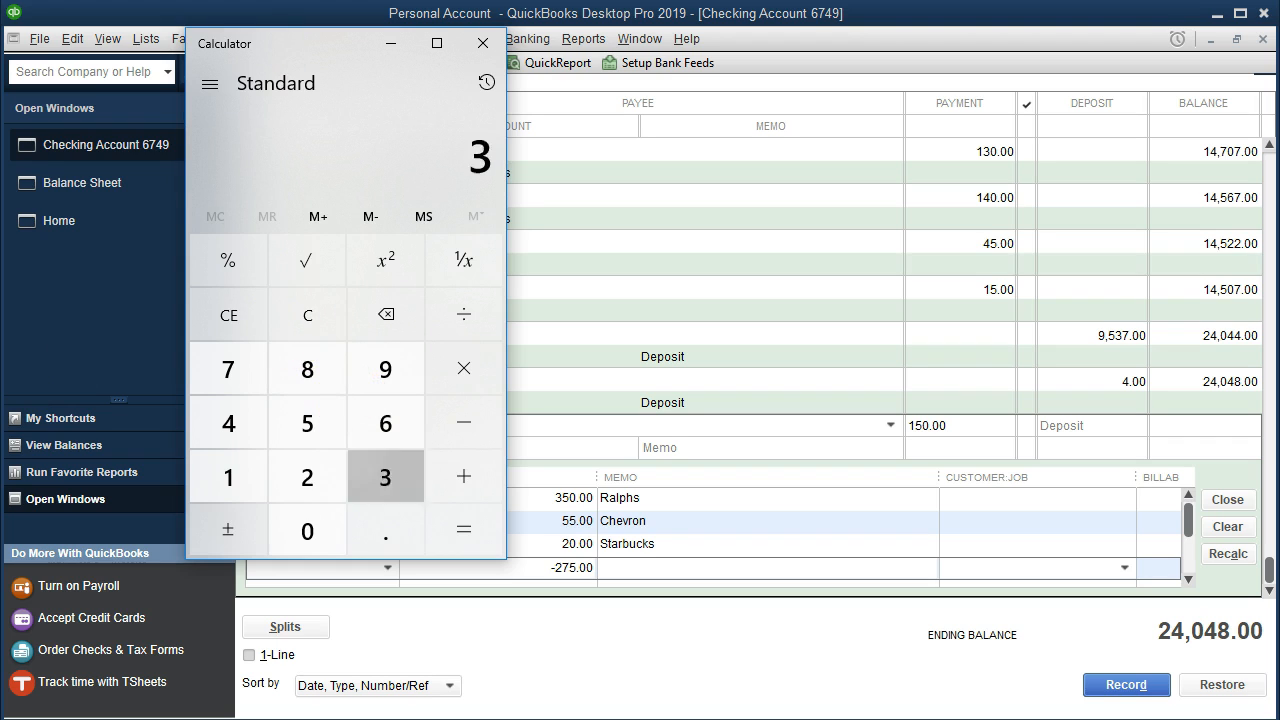
type("50 + 55 + 20 - 150")
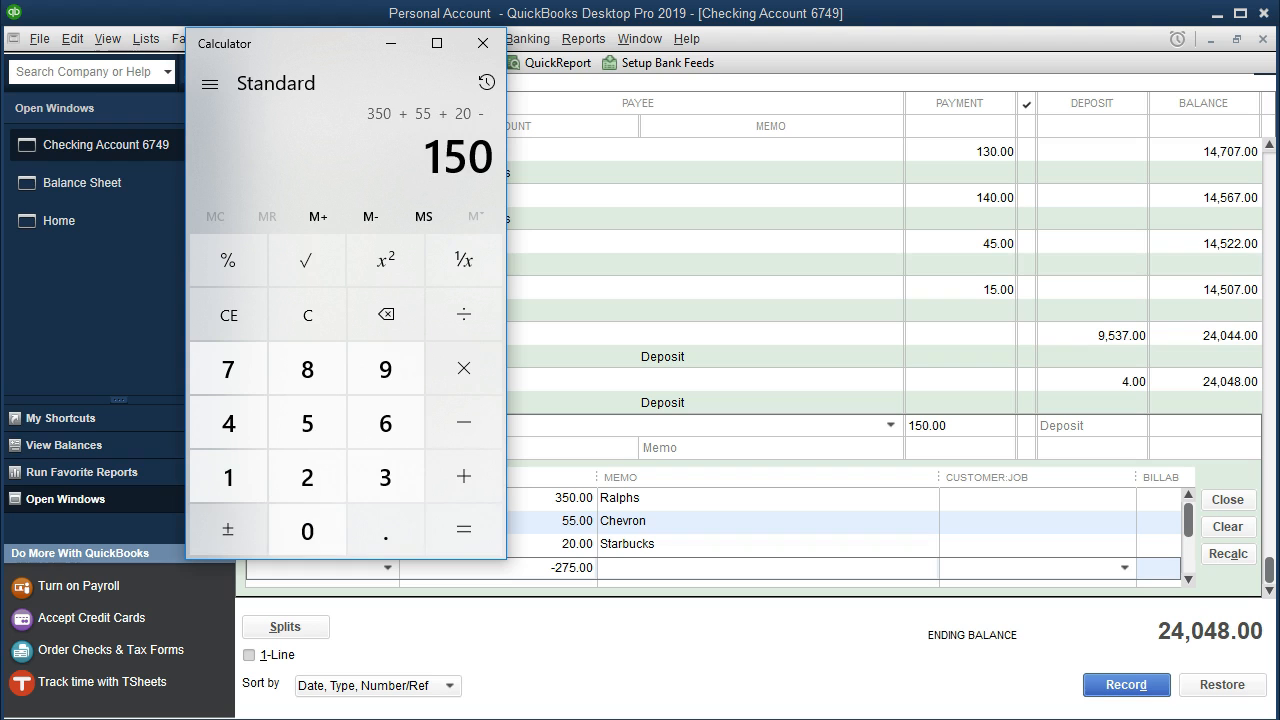
key("Return")
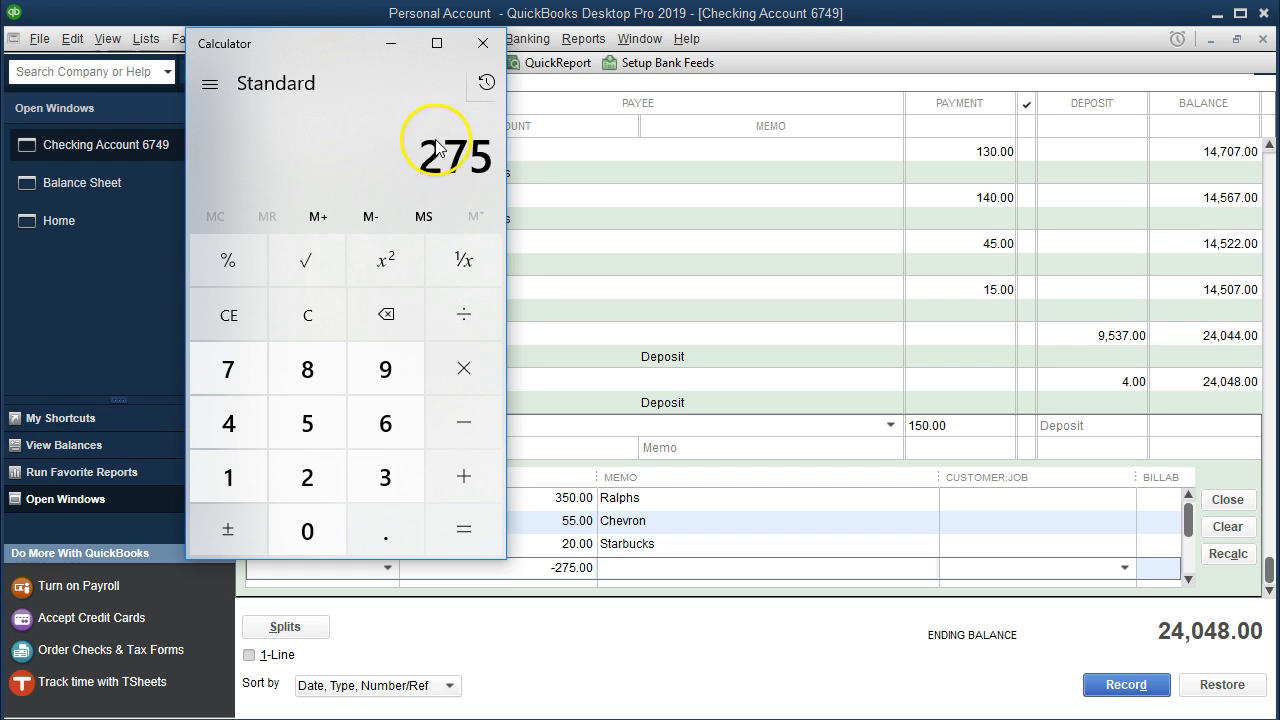
left_click(486, 55)
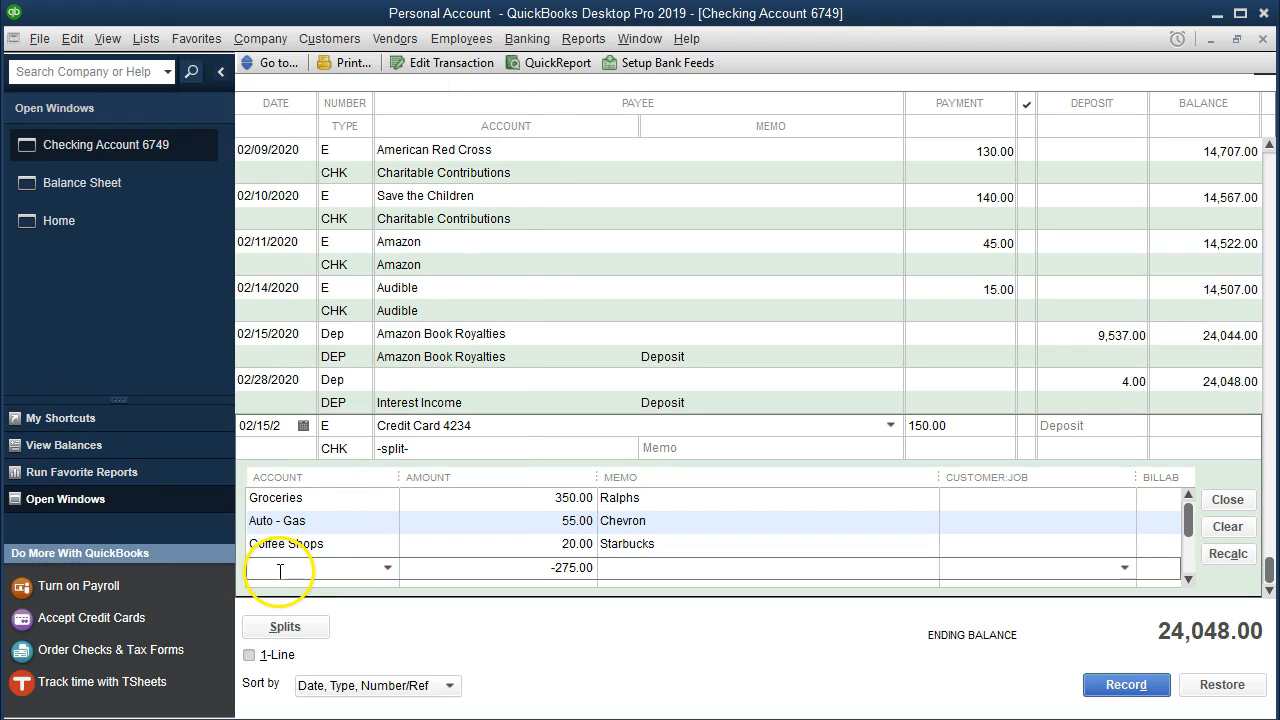
Assign the remaining -275.00 split line to the credit card liability account and record the payment.
type("Credit Card")
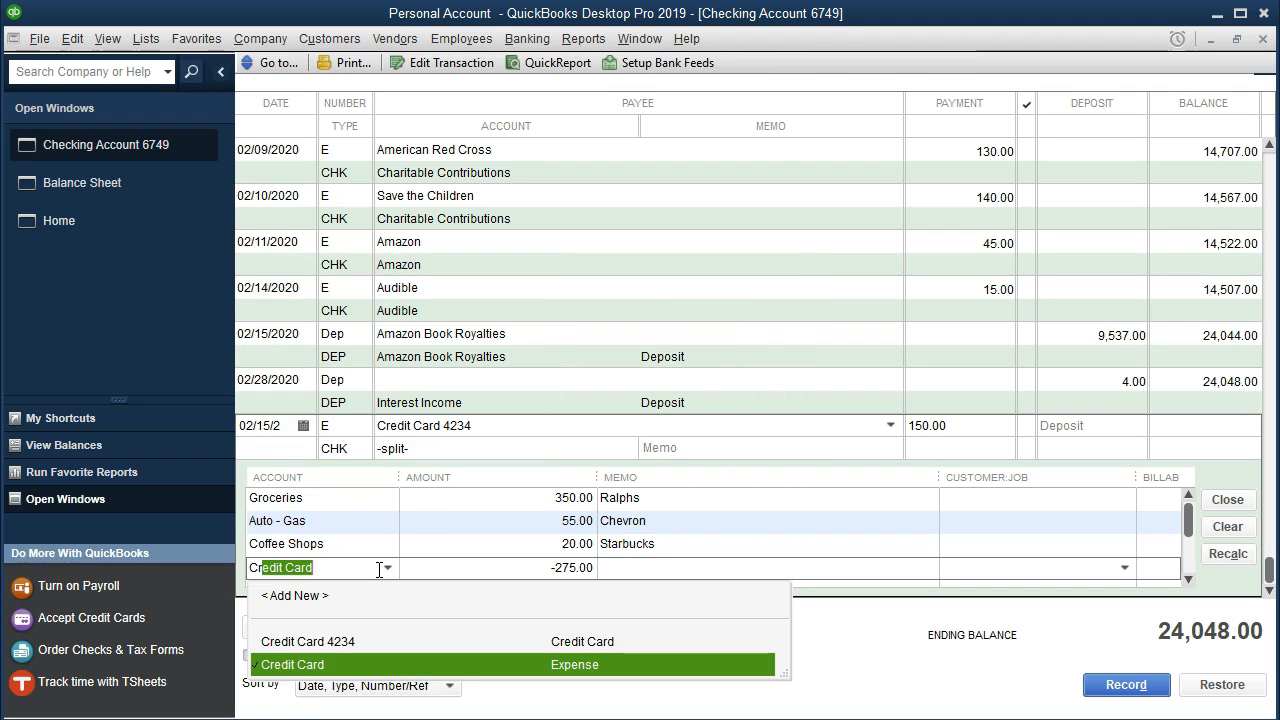
key("Up")
key("Tab")
left_click(388, 568)
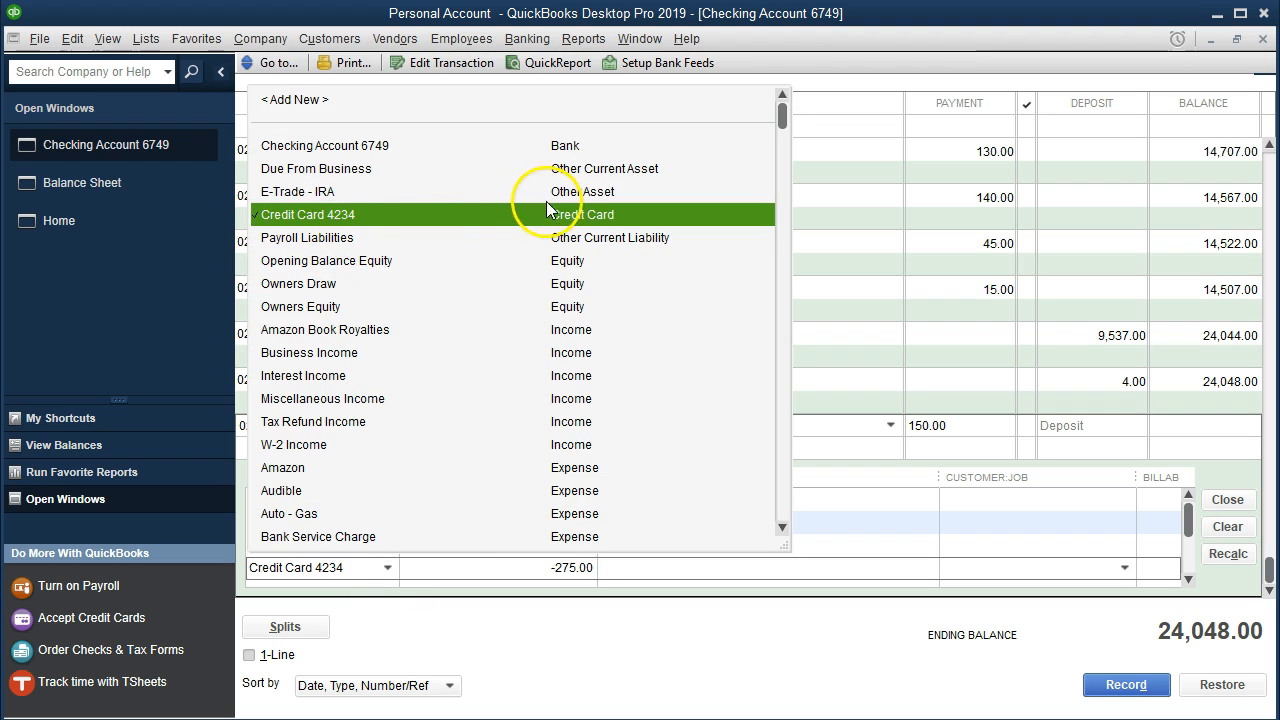
left_click(470, 568)
left_click(650, 568)
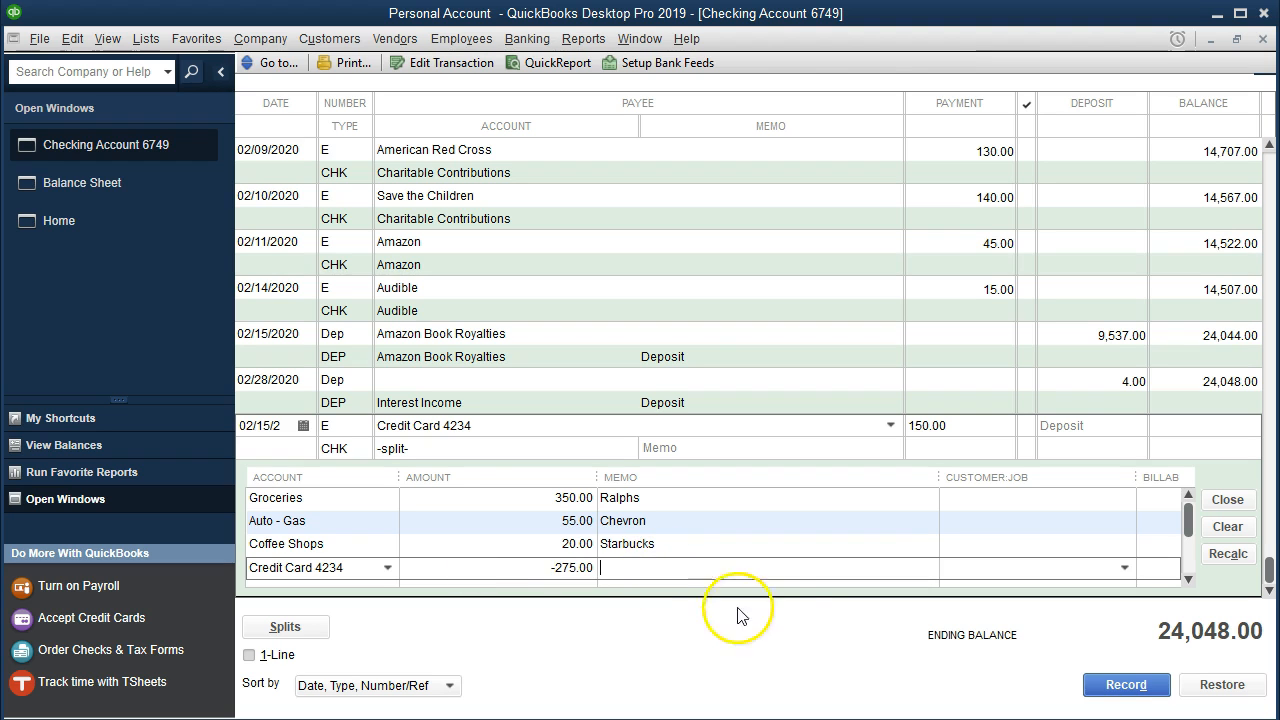
left_click(1126, 684)
left_click(601, 219)
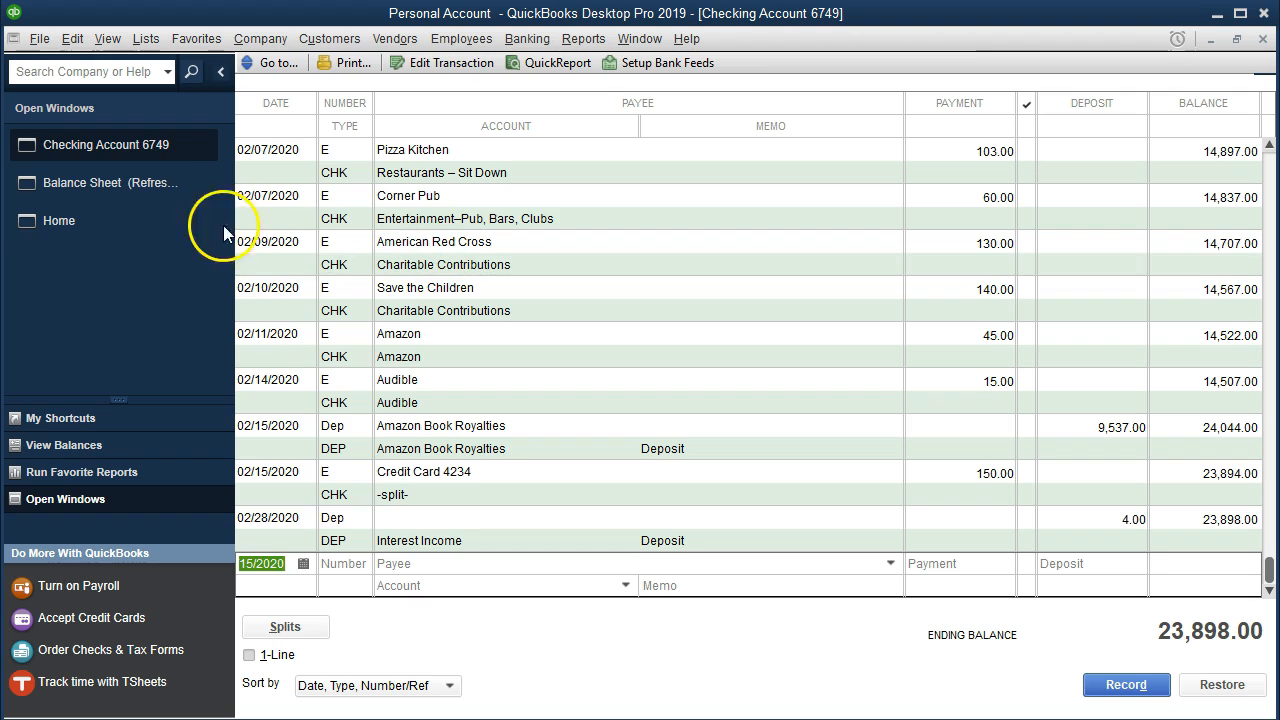
Check the credit card liability on the Balance Sheet against the Feb Credit Card PDF by calculating 710 - 150 in Calculator.
left_click(150, 183)
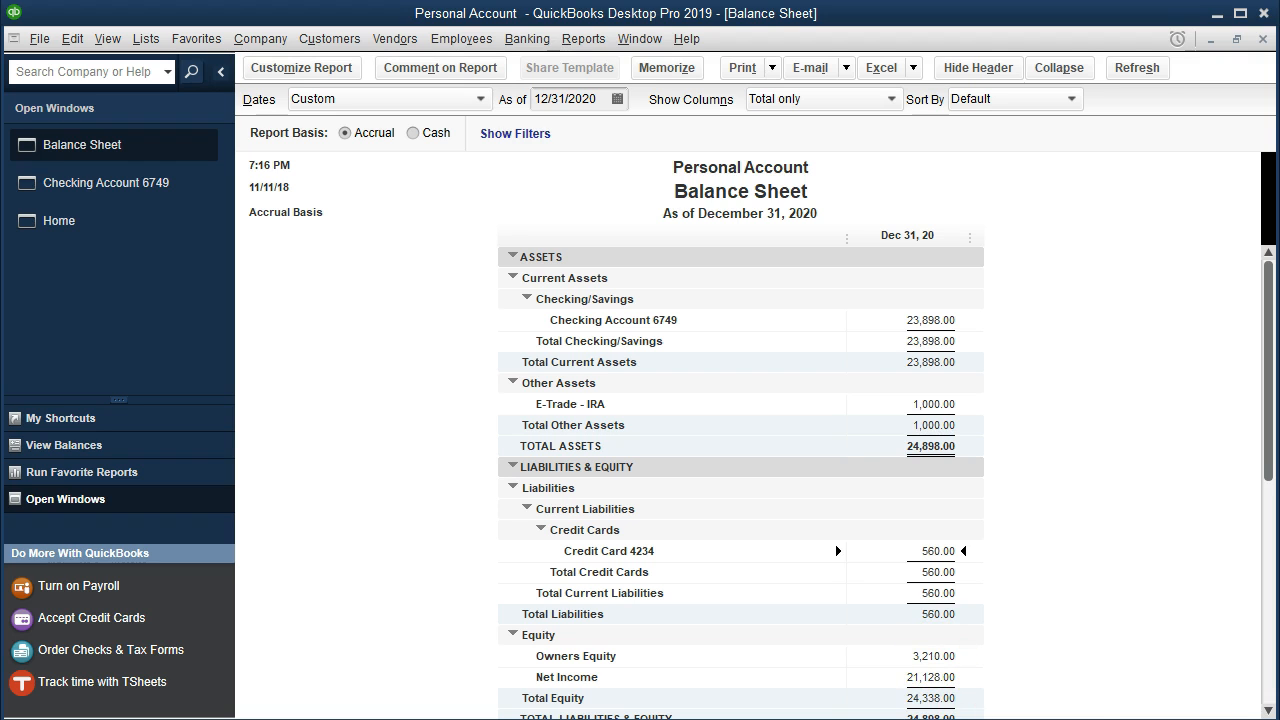
left_click(1183, 697)
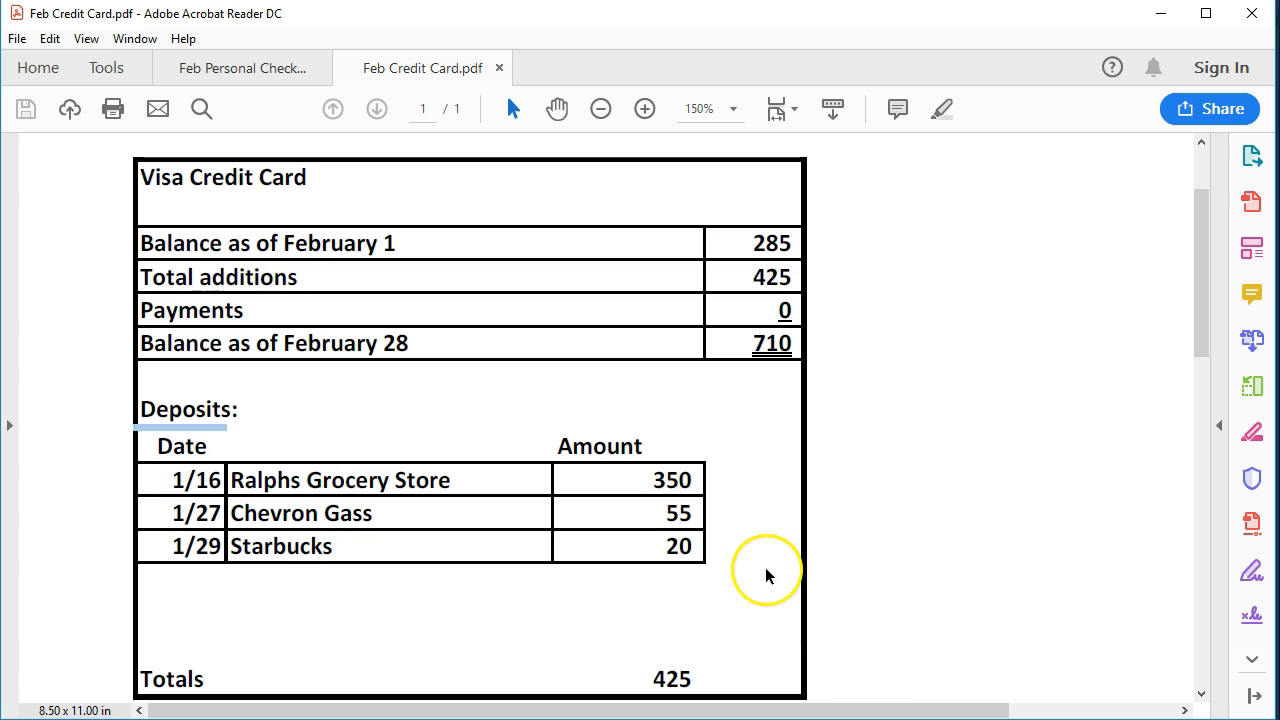
key("XF86Calculator")
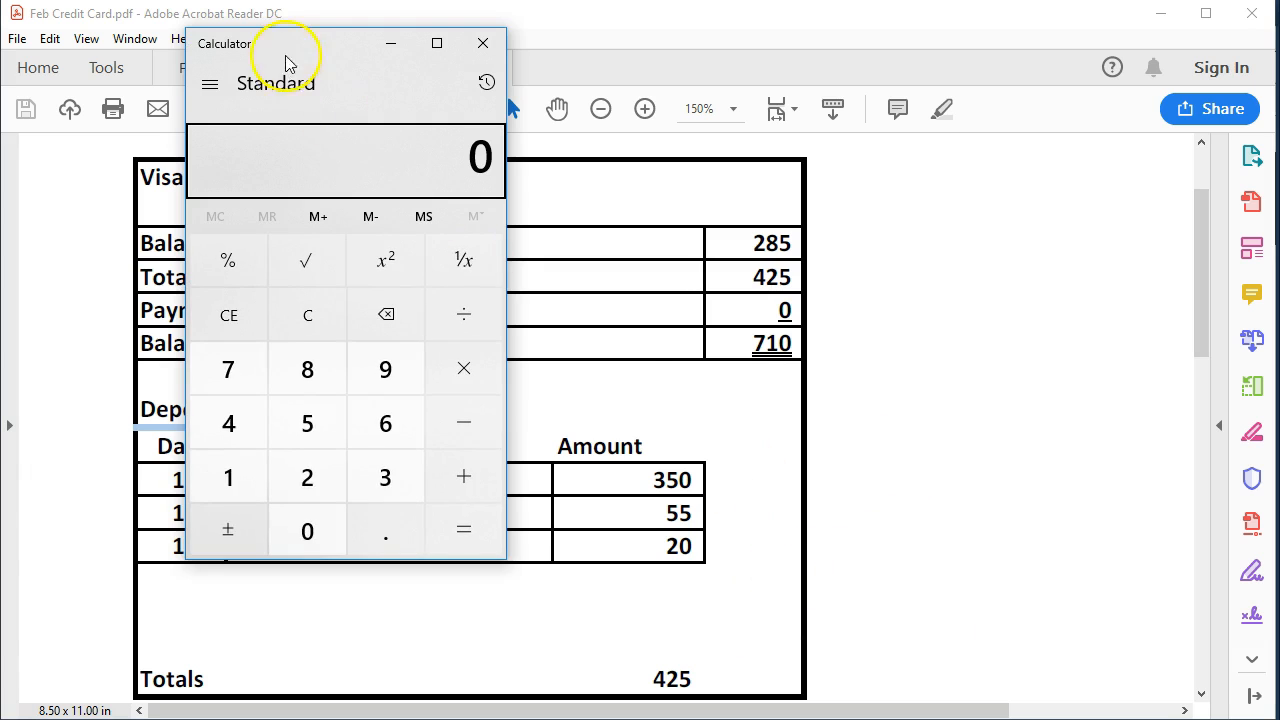
left_click_drag(300, 48, 232, 69)
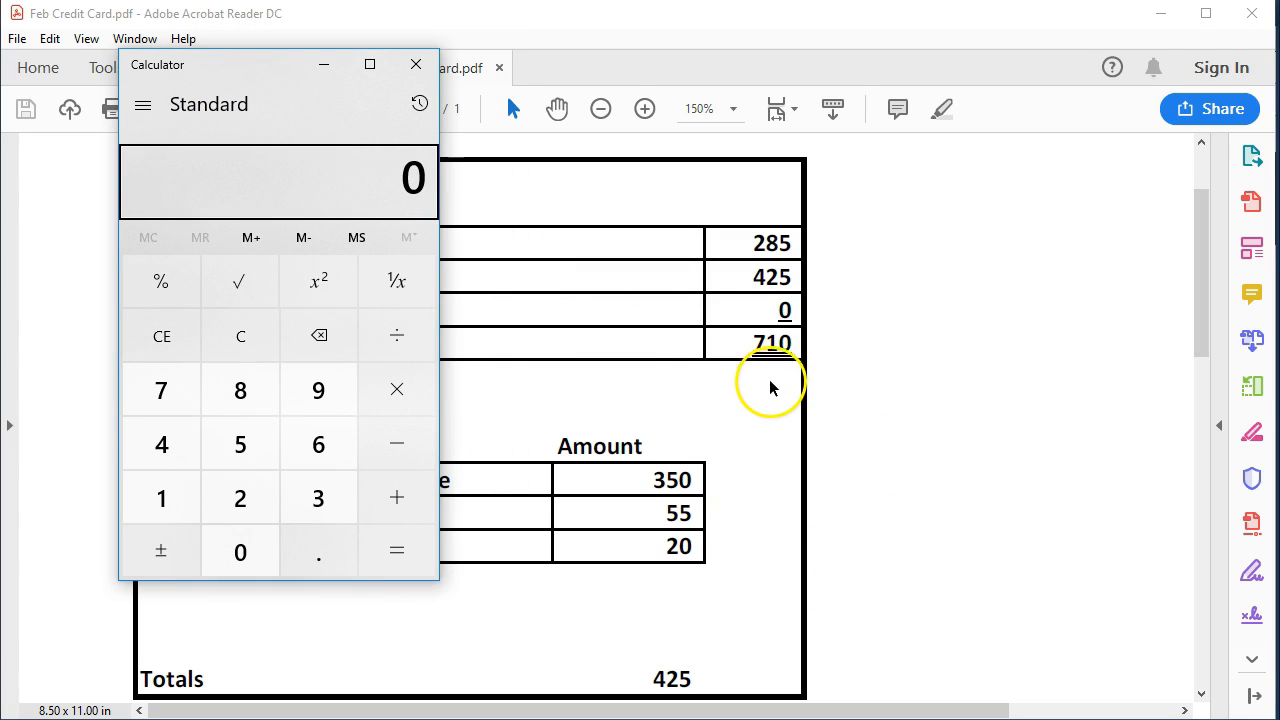
left_click(246, 344)
type("71")
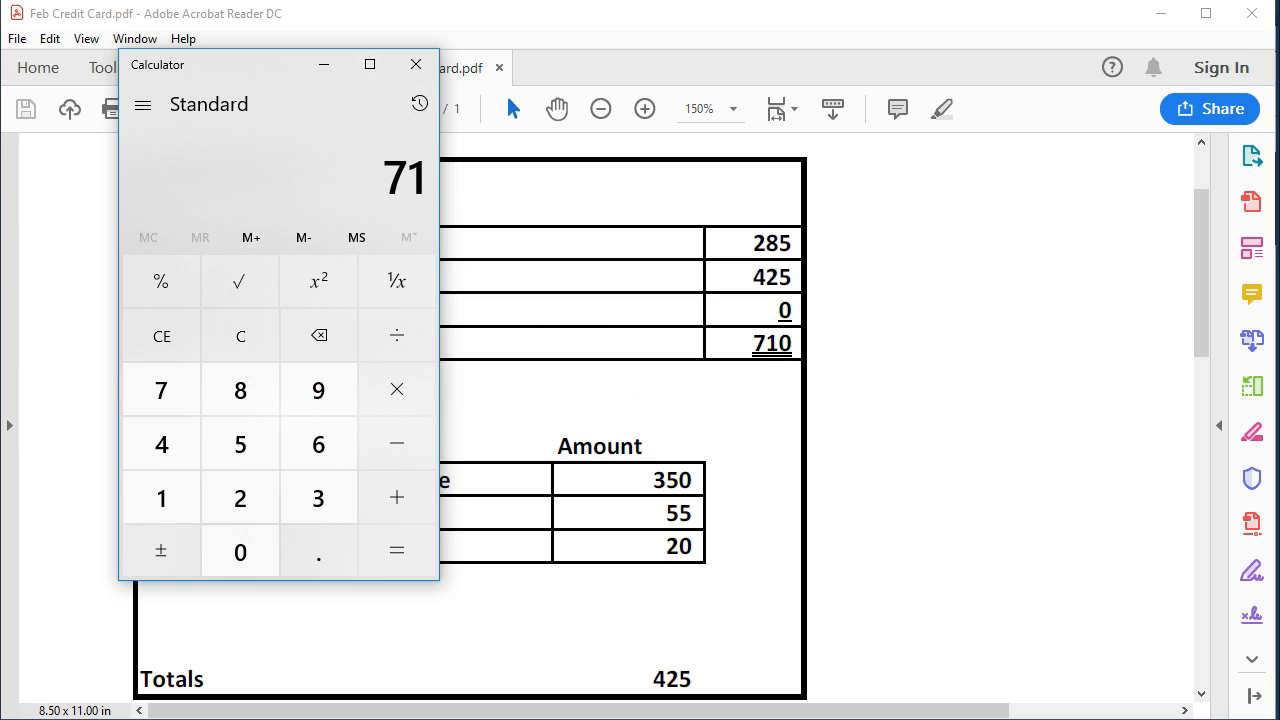
type("0-150")
key("Return")
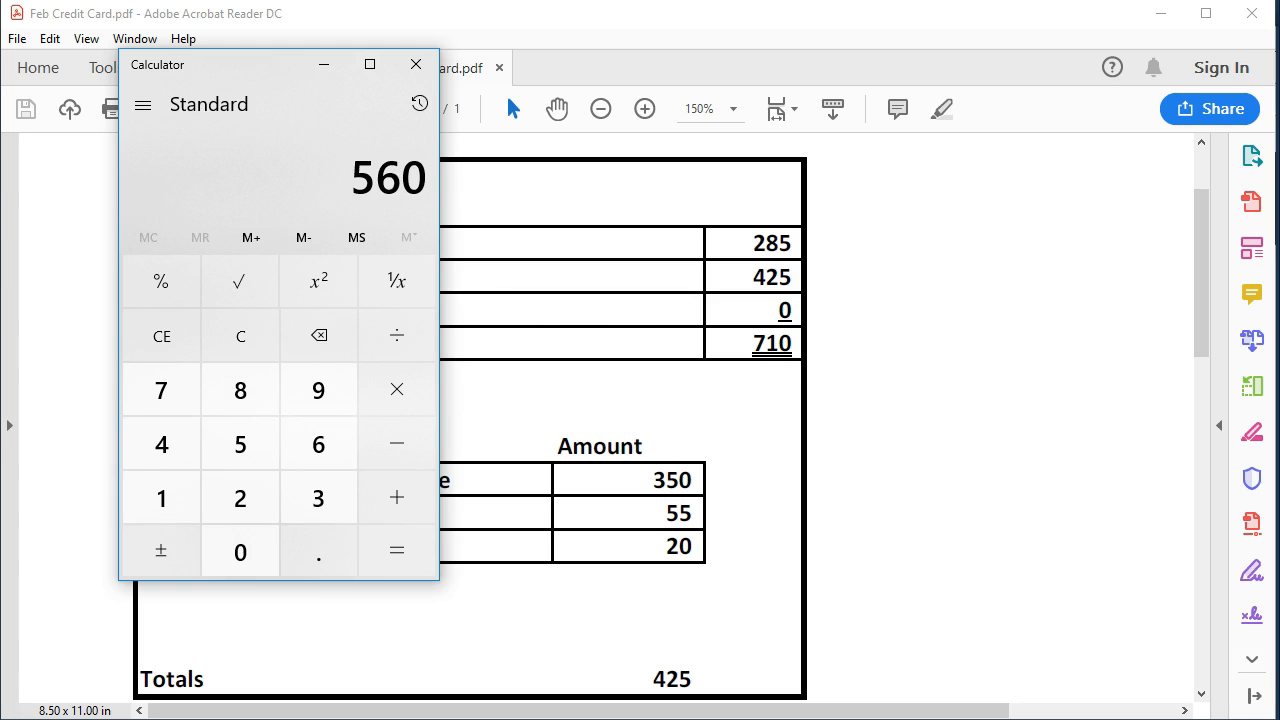
left_click_drag(262, 78, 1279, 130)
left_click(1160, 13)
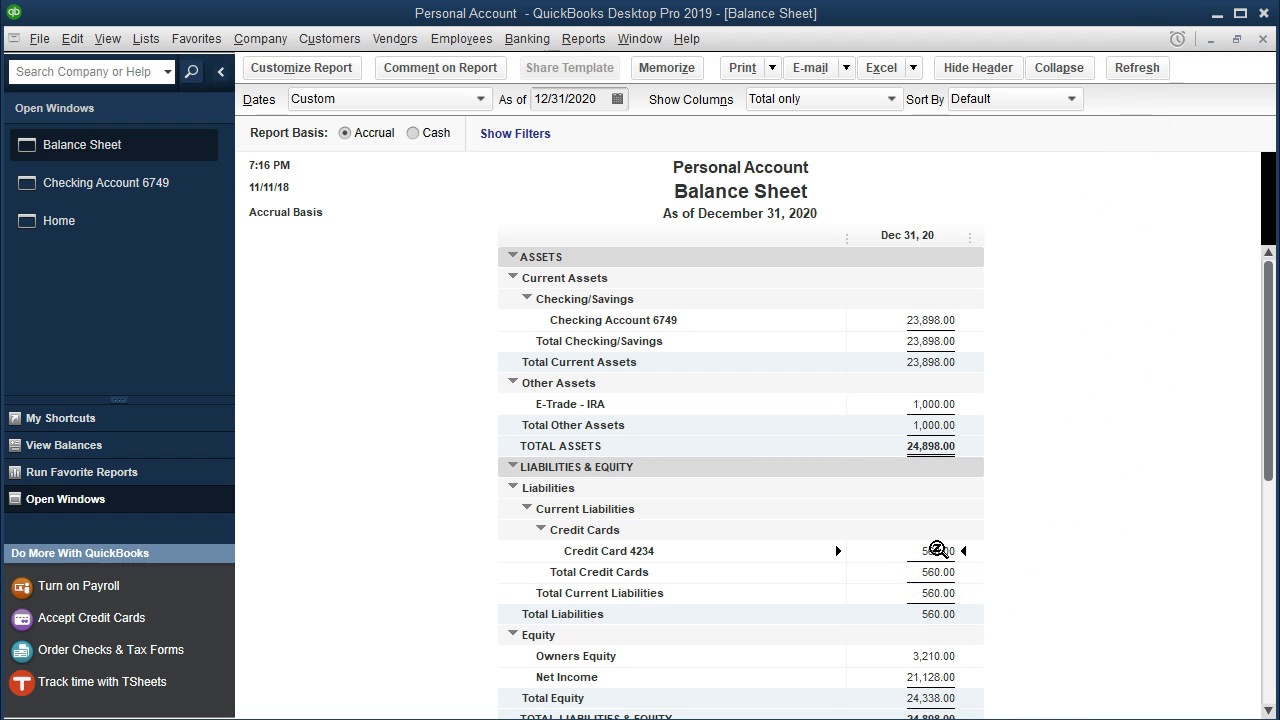
Return to the checking register, and in the Feb Personal Checking PDF highlight the 2/15 Credit Card withdrawal row.
left_click(122, 198)
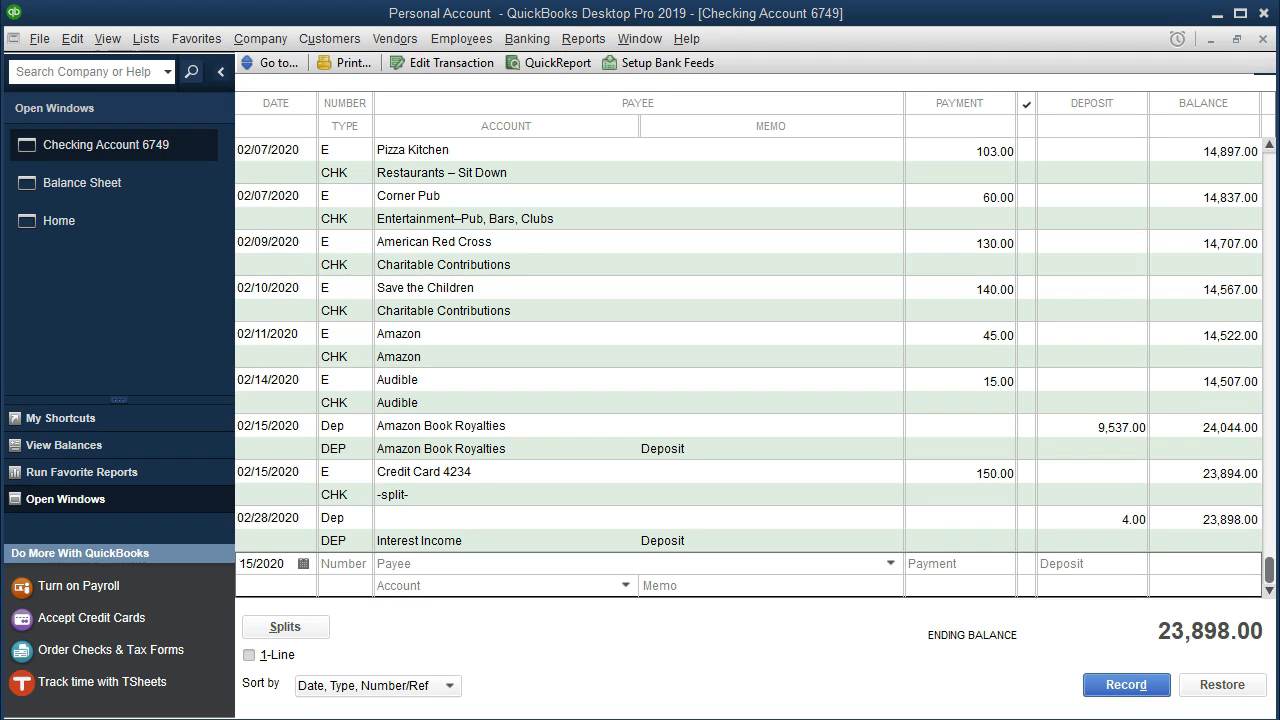
mouse_move(858, 719)
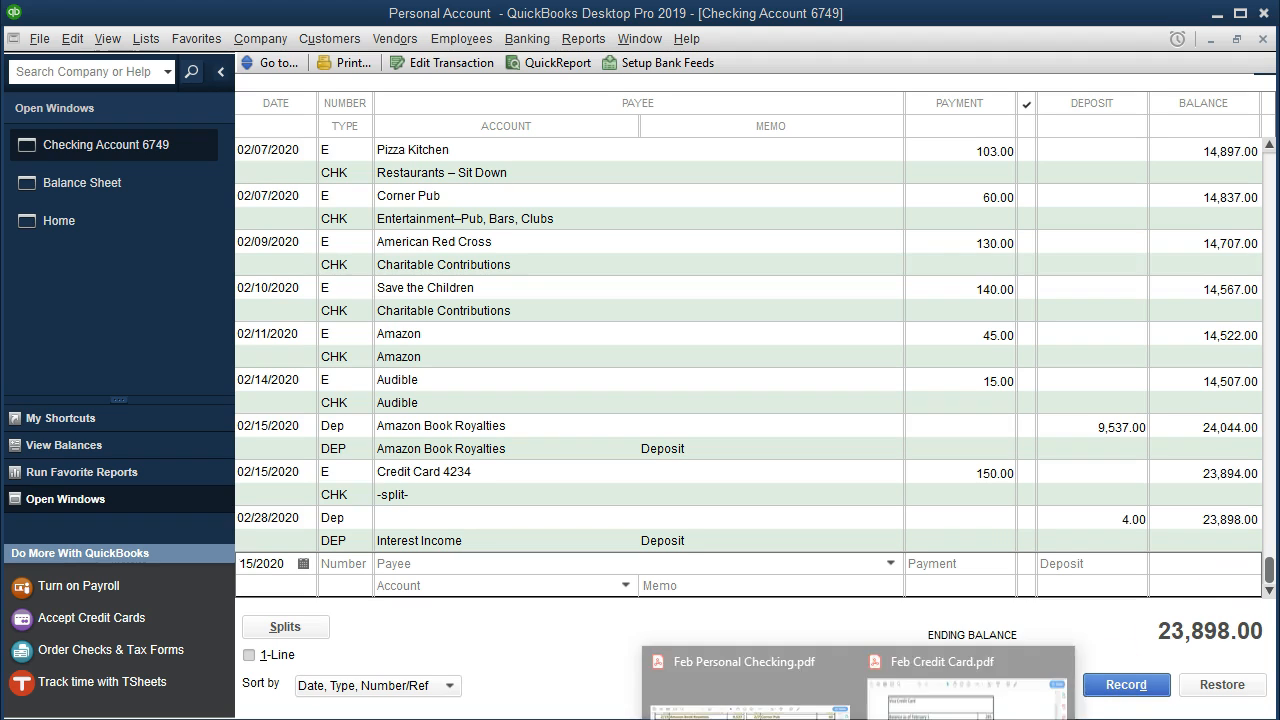
left_click(745, 680)
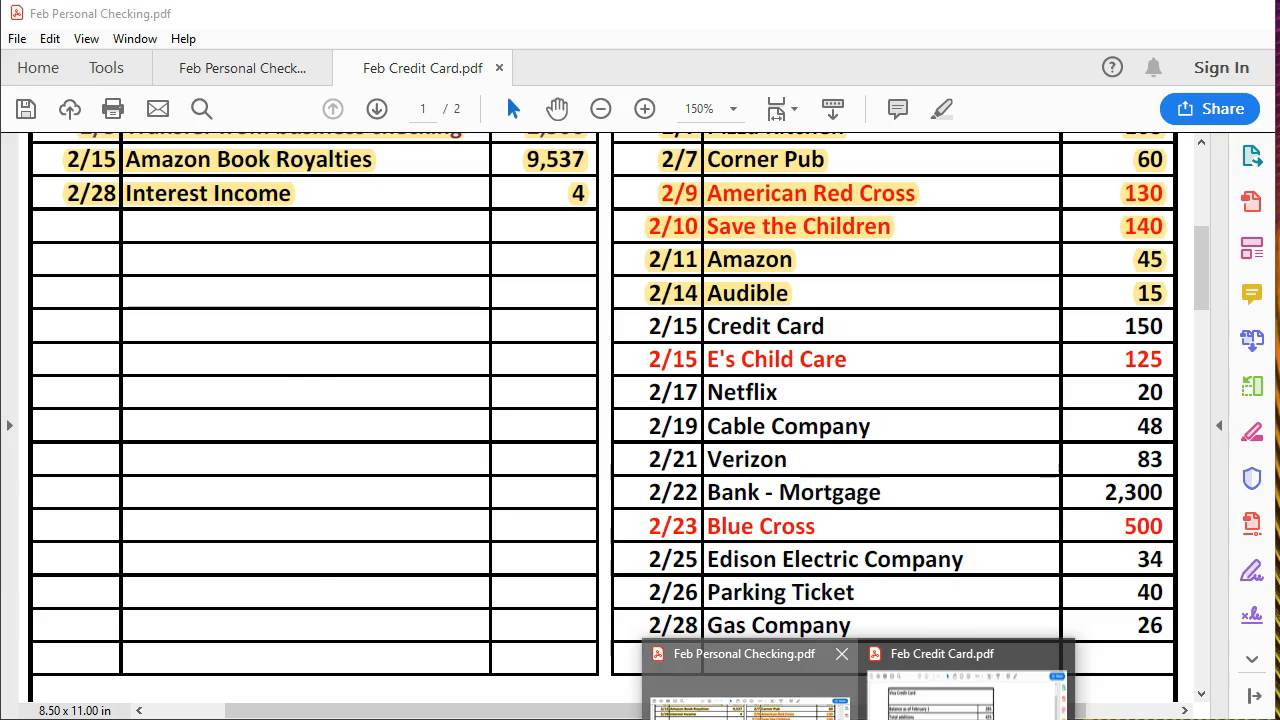
left_click_drag(650, 326, 1167, 338)
right_click(1167, 337)
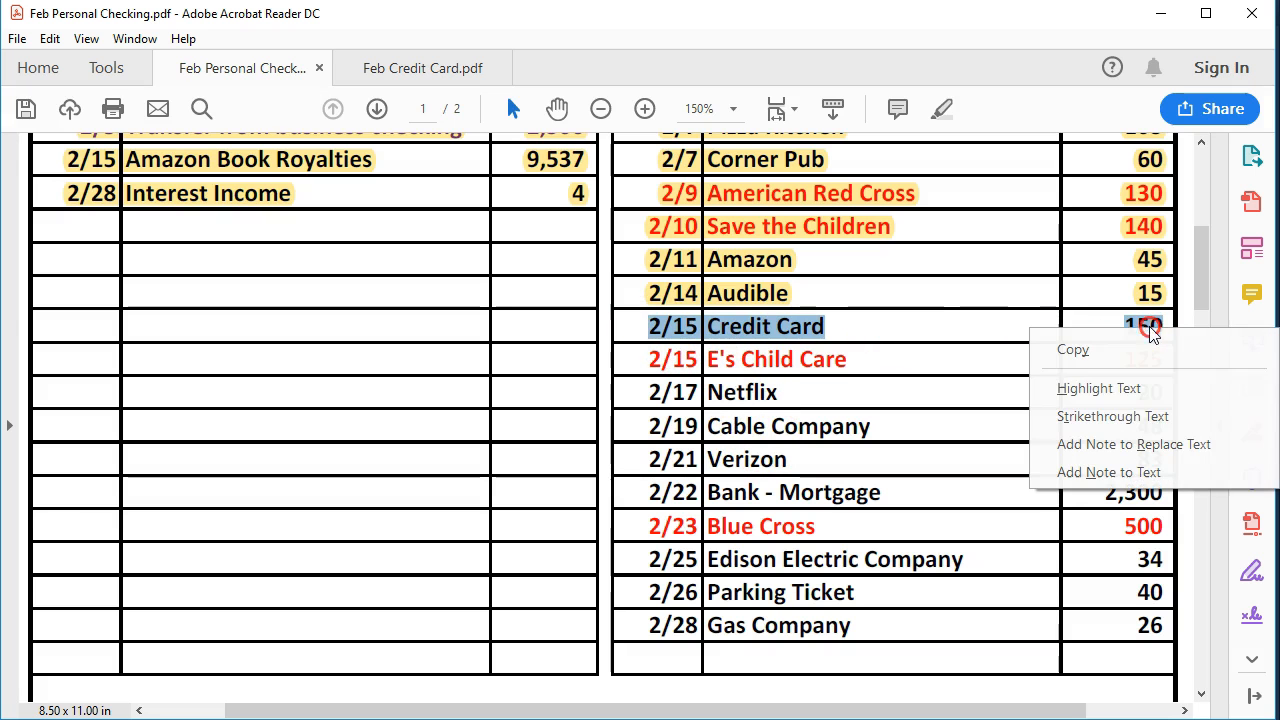
left_click(1140, 390)
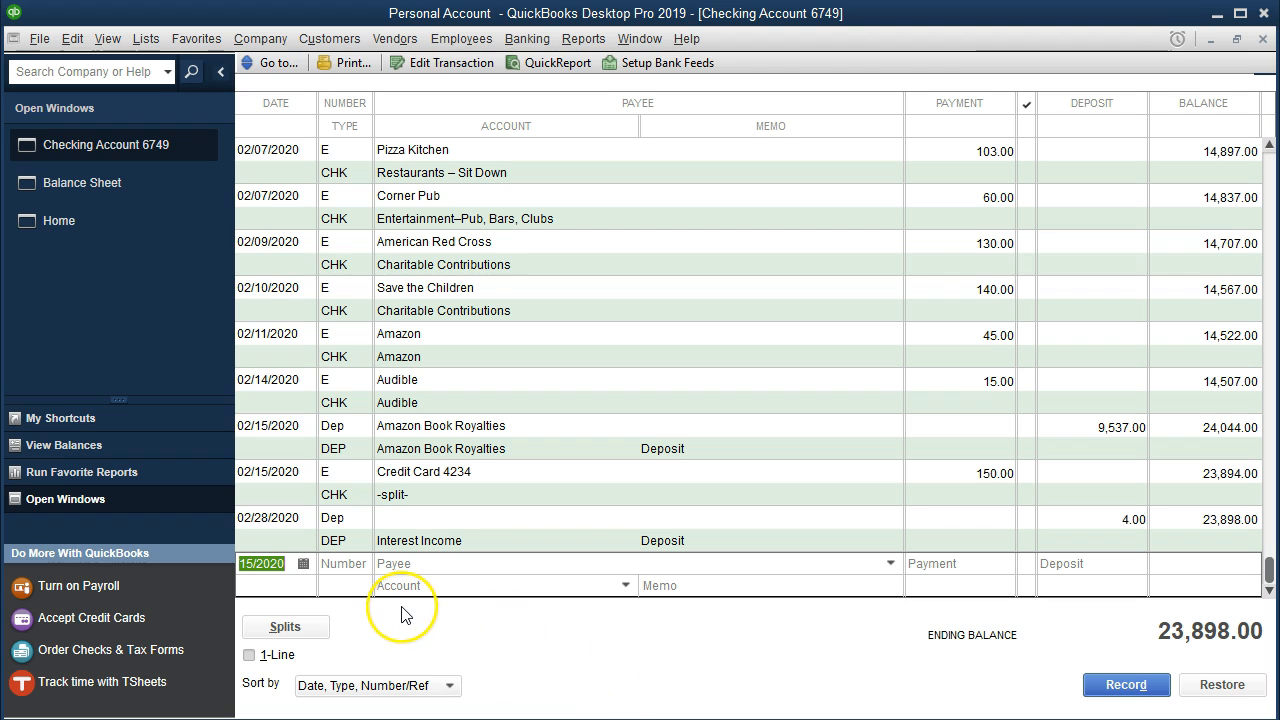
Record a 02/15/2020 payment in the QuickBooks checking register with number E, payee E's Child Care, amount 125.00 and account Child Care Costs.
key("Tab")
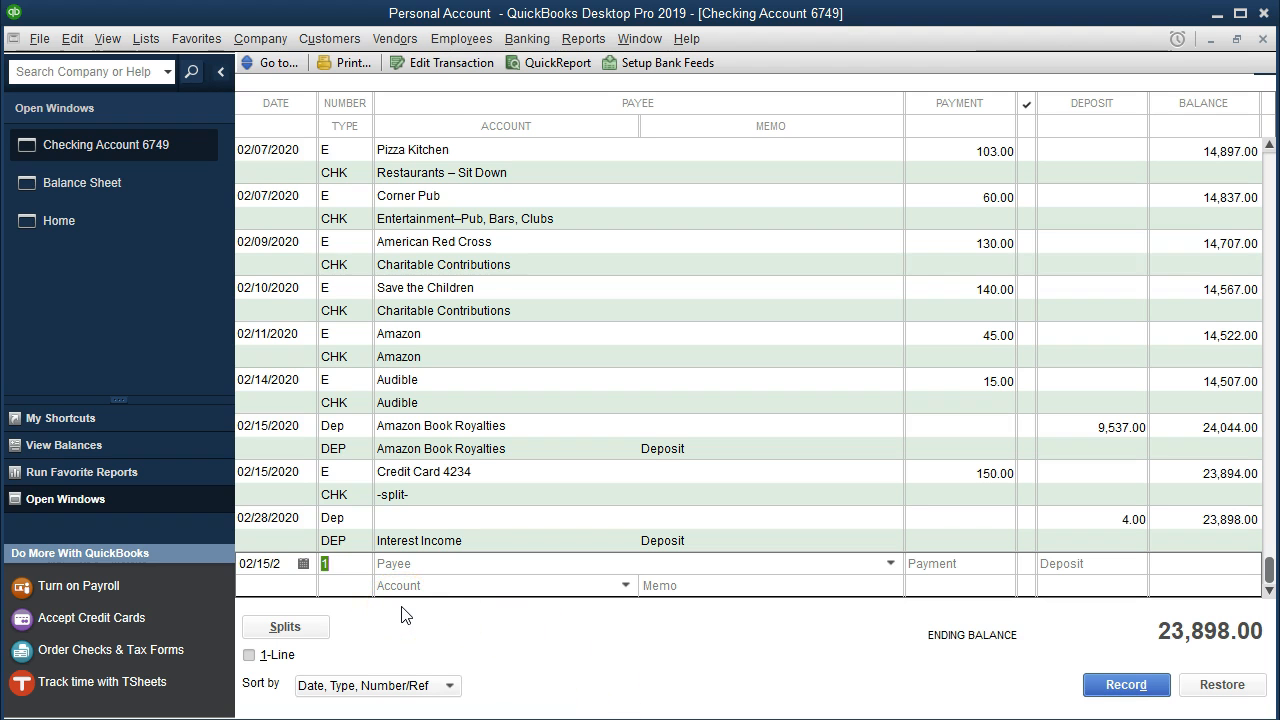
type("E")
key("Tab")
type("E")
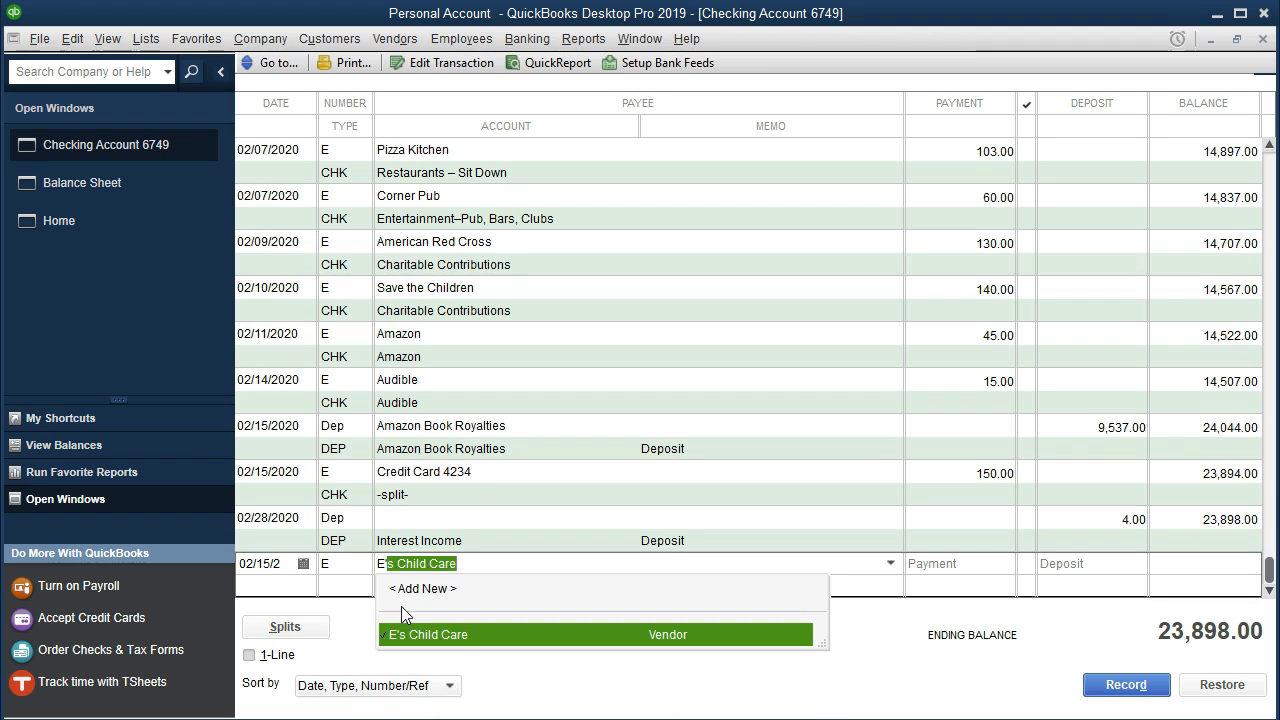
key("Tab")
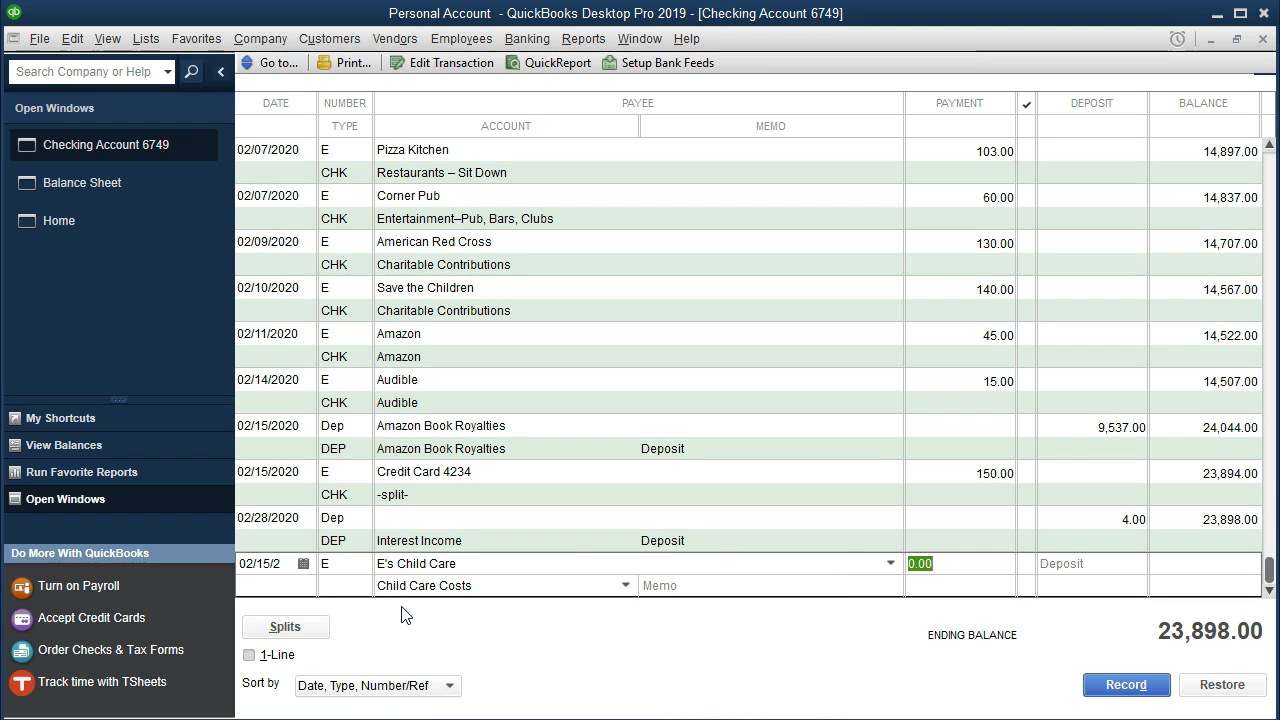
type("125")
key("Tab")
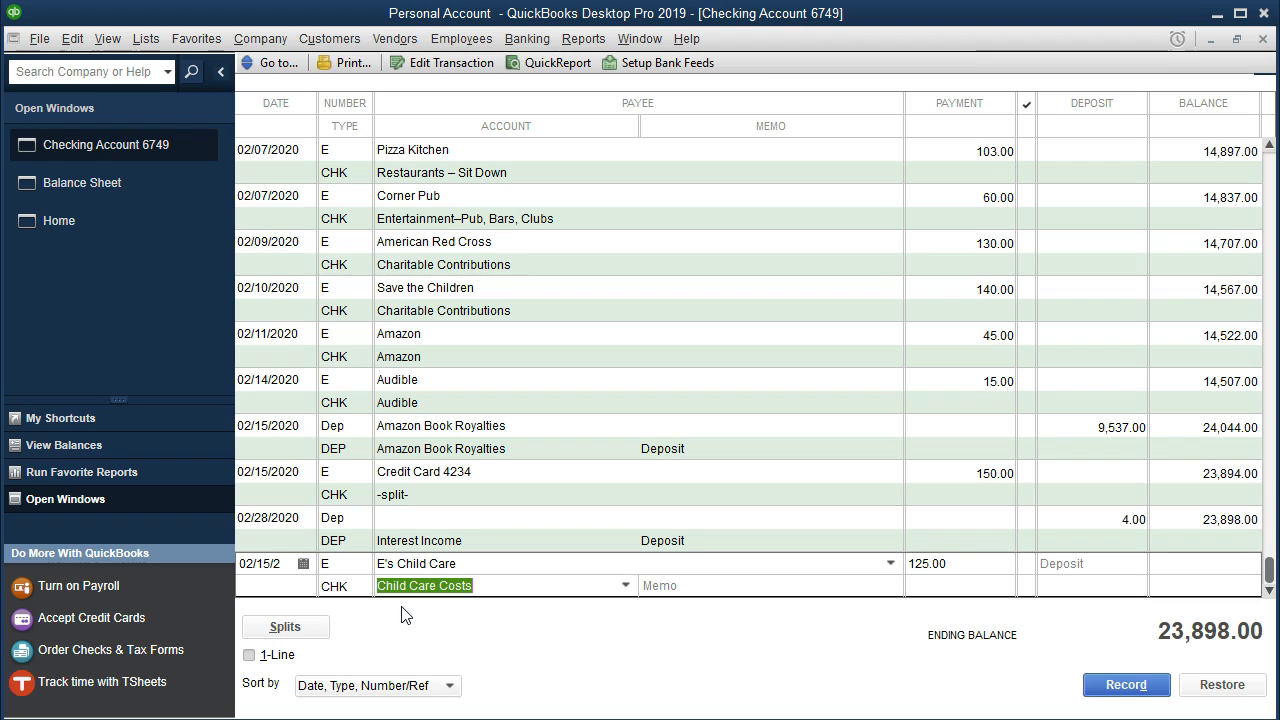
left_click(415, 607)
key("Return")
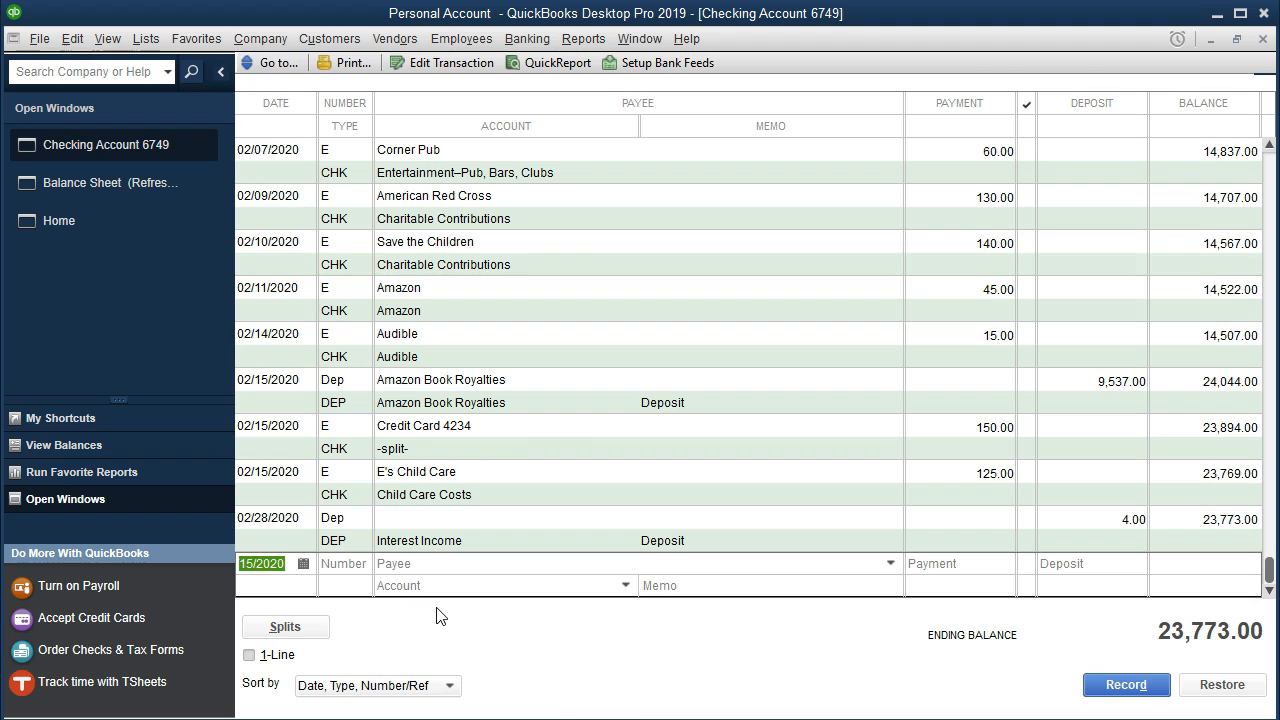
Highlight the 2/15 E's Child Care row in the Feb Personal Checking PDF.
left_click(861, 719)
left_click(752, 708)
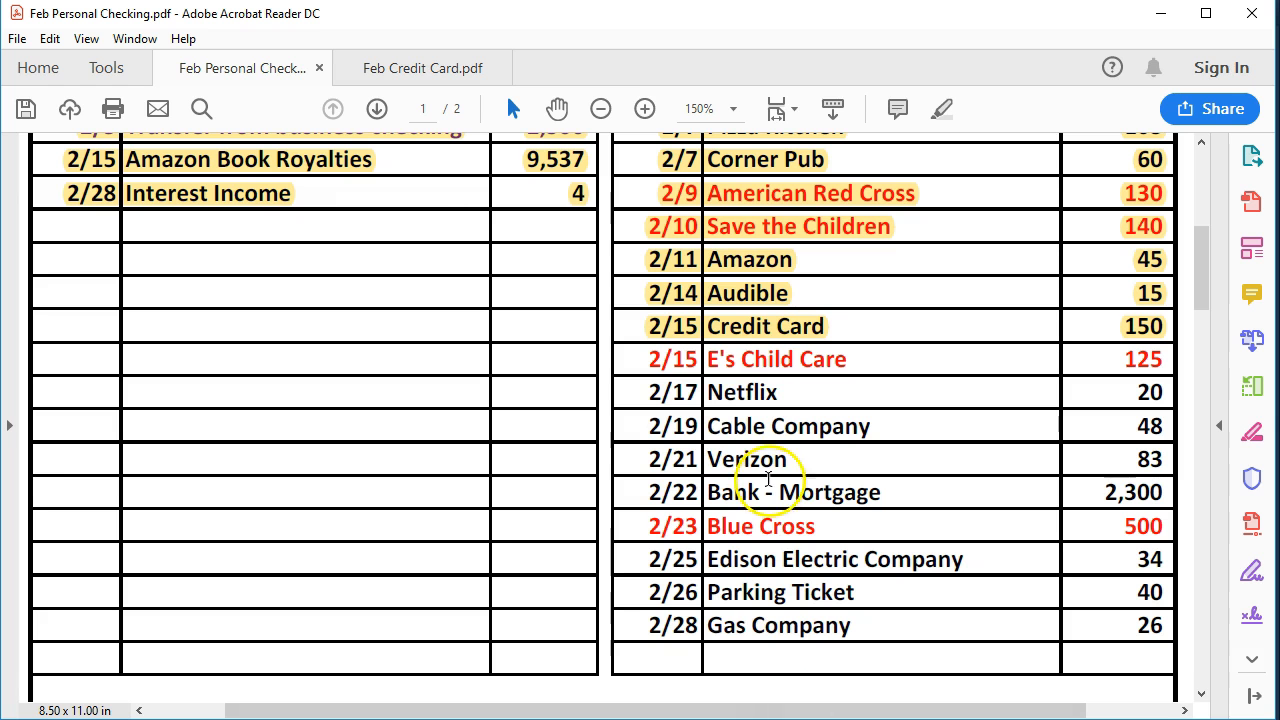
left_click_drag(640, 360, 1143, 355)
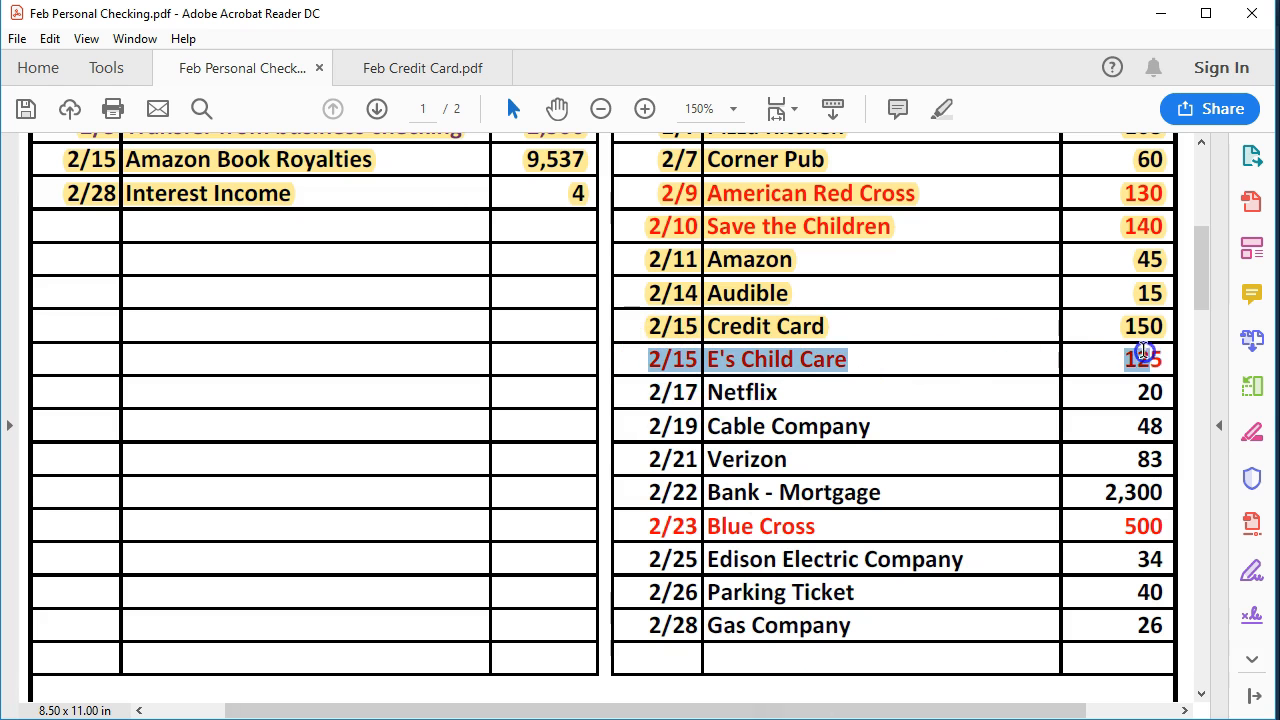
right_click(1160, 360)
left_click(1116, 418)
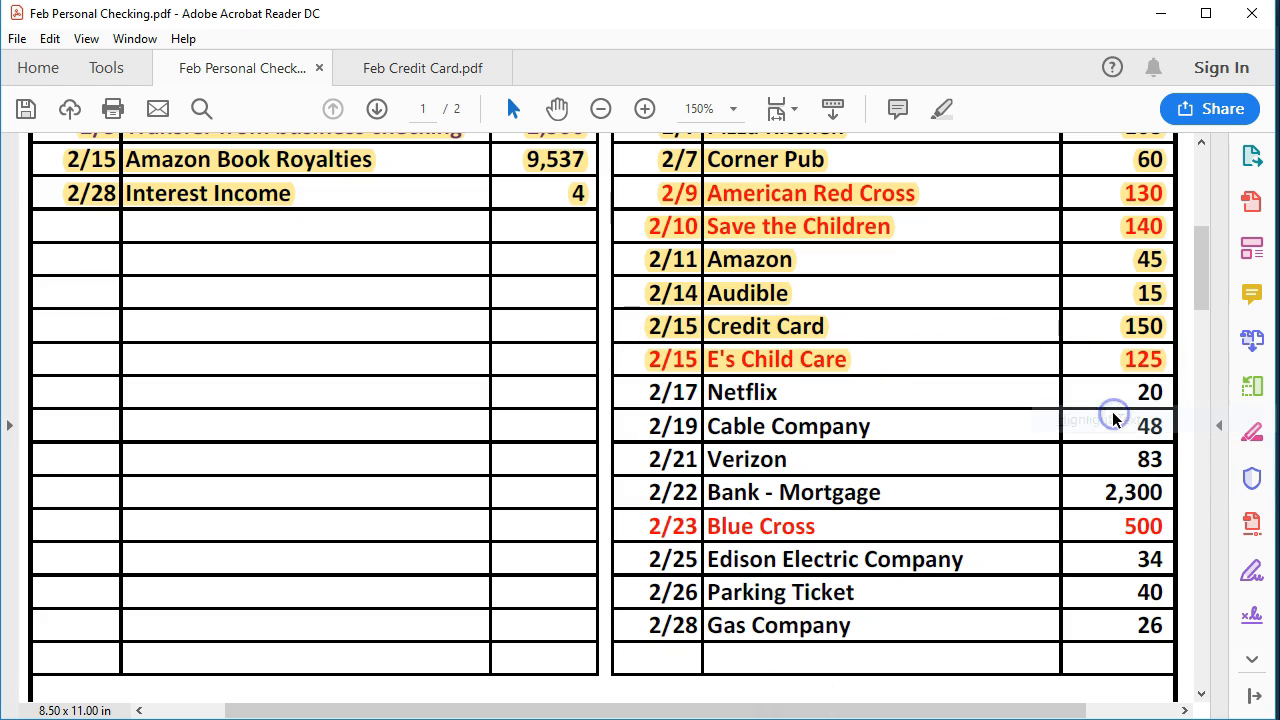
Record a 02/17/2020 payment in the QuickBooks checking register with number E, payee Netfix, amount 20.00 and account Netflix.
left_click(813, 396)
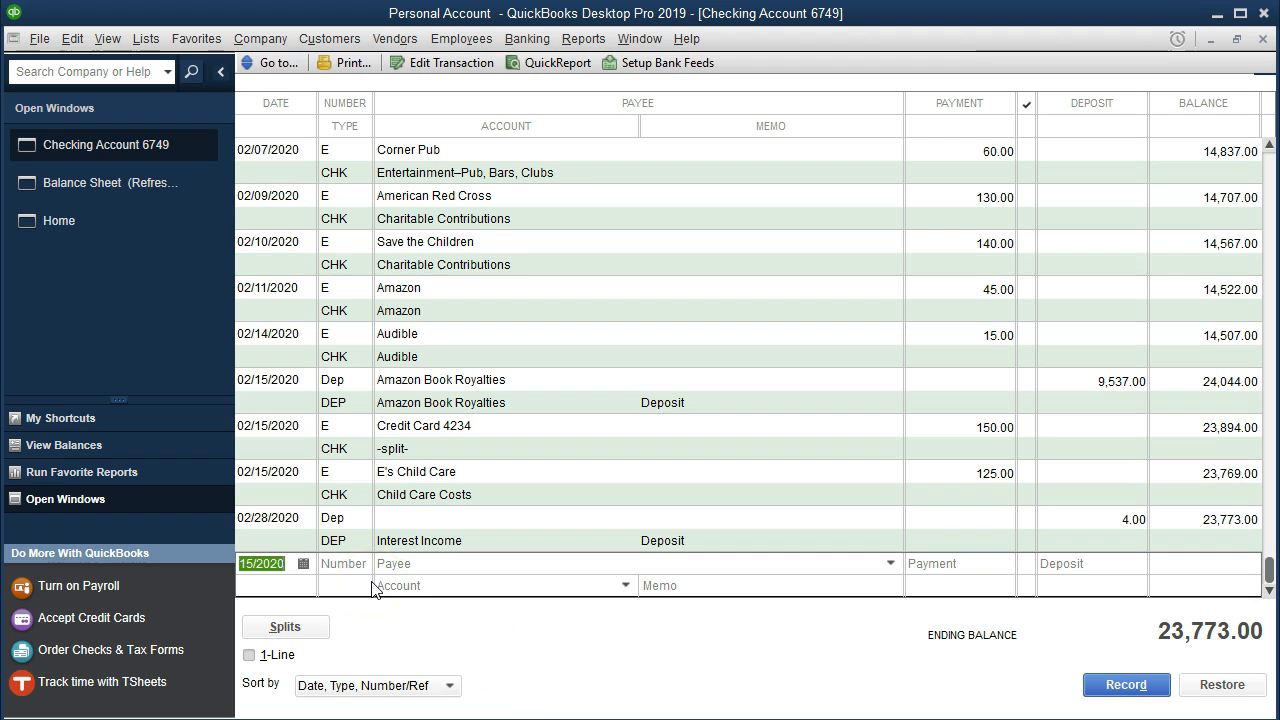
key("Tab")
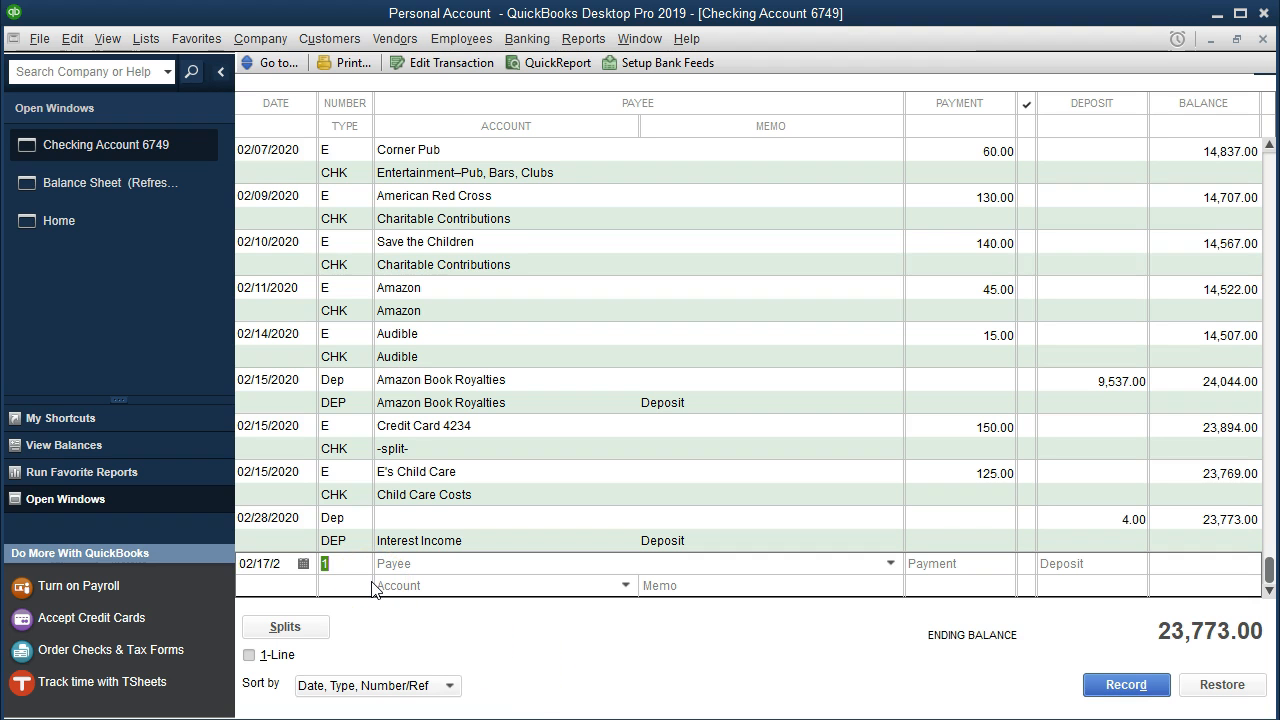
type("E")
key("Tab")
type("Ne")
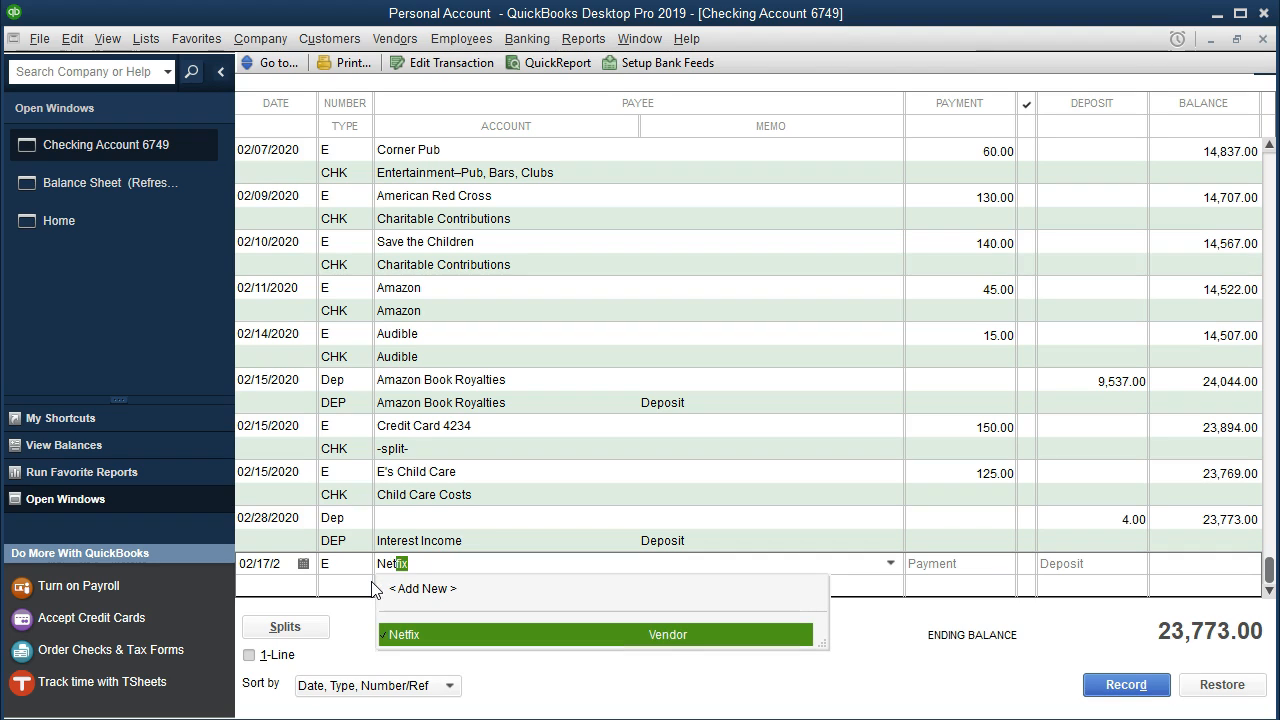
type("t")
key("Tab")
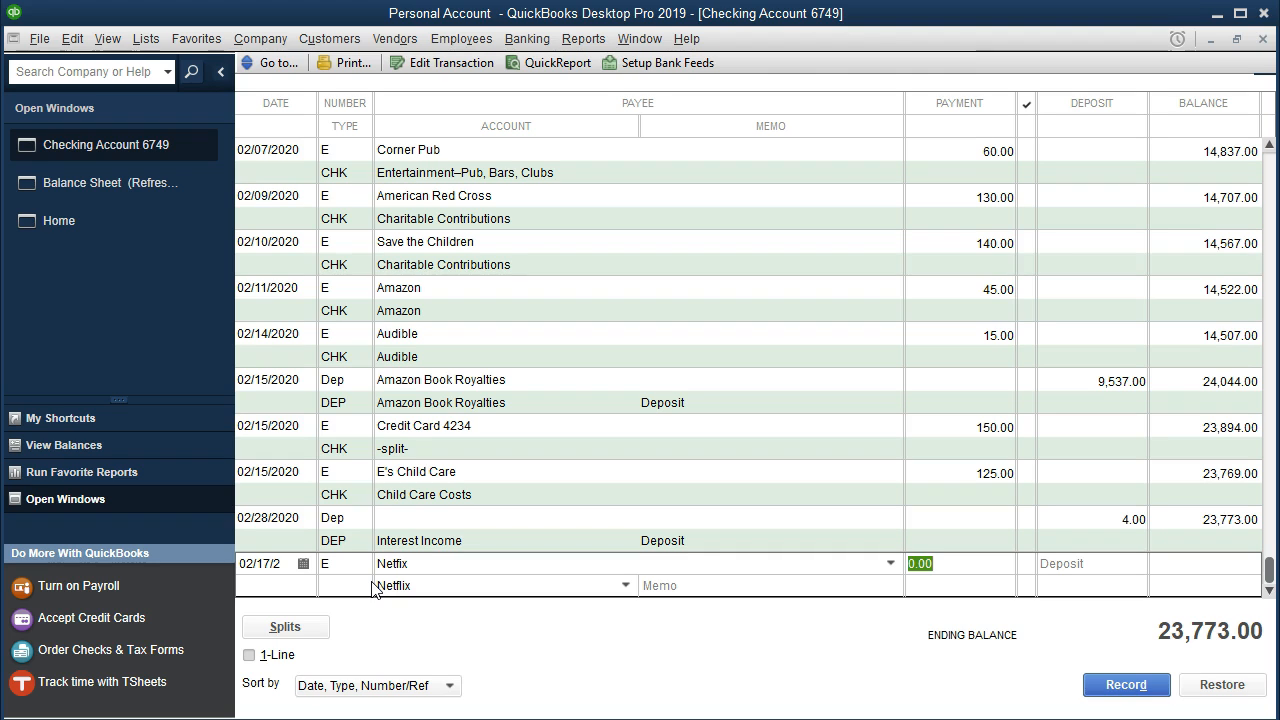
type("20")
key("Tab")
left_click(387, 591)
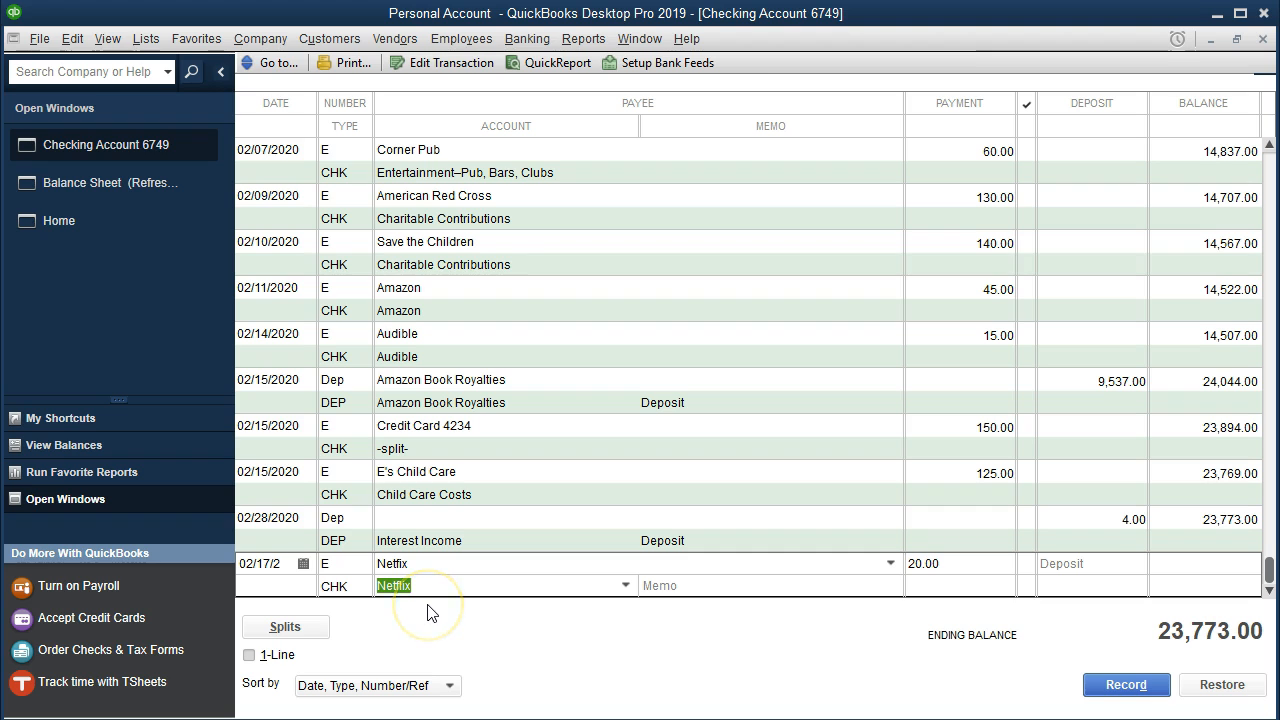
key("Return")
key("Return")
left_click(538, 641)
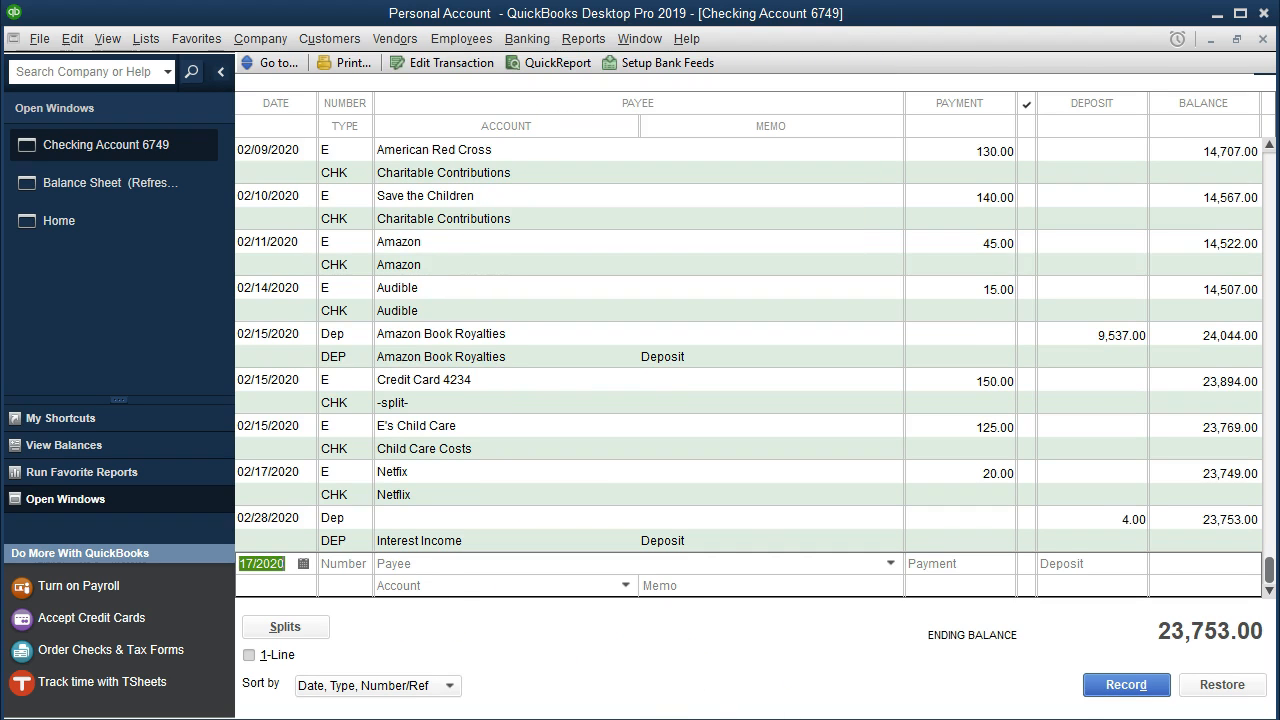
Highlight the 2/17 Netflix row in the Feb Personal Checking PDF.
left_click(860, 698)
left_click_drag(640, 391, 772, 385)
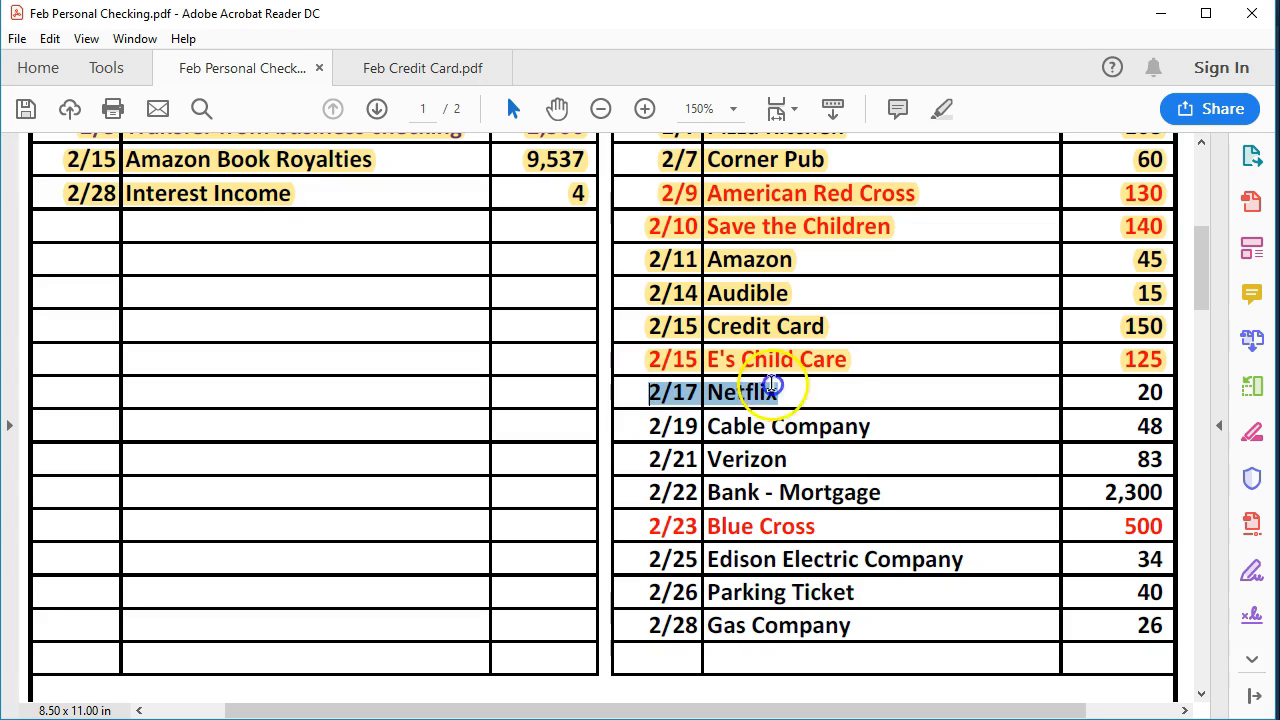
right_click(1150, 395)
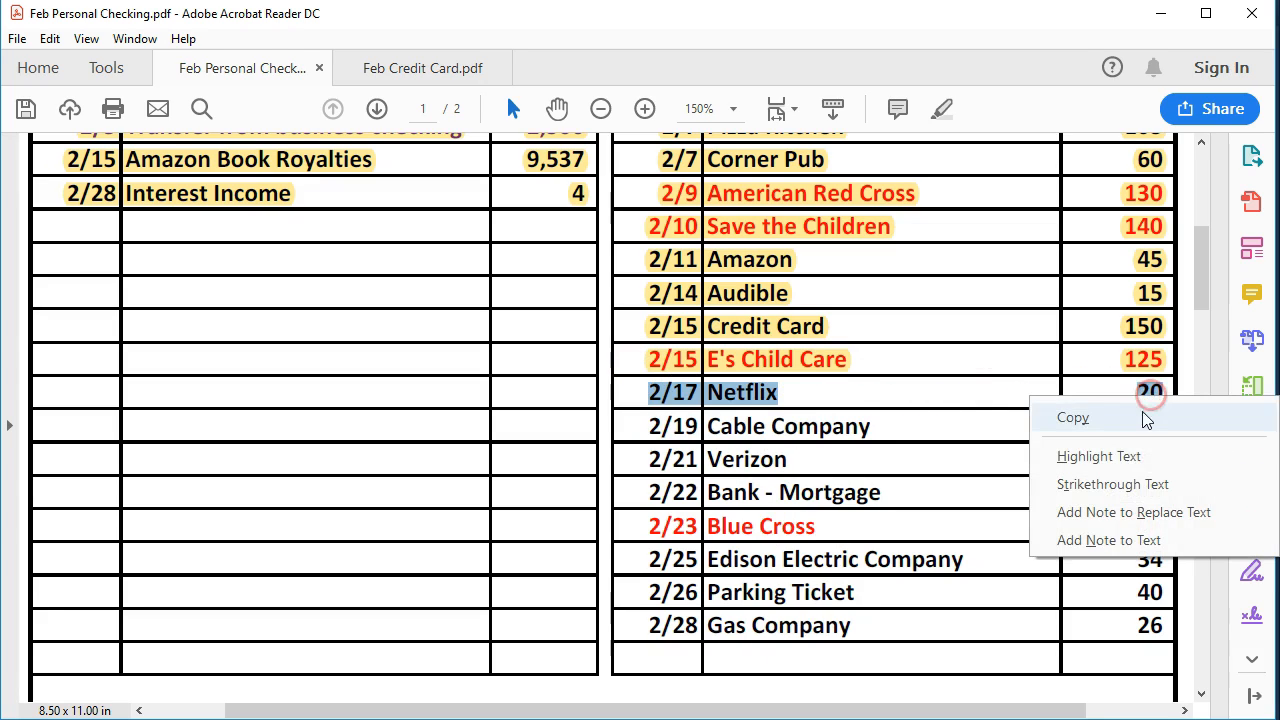
left_click(1112, 455)
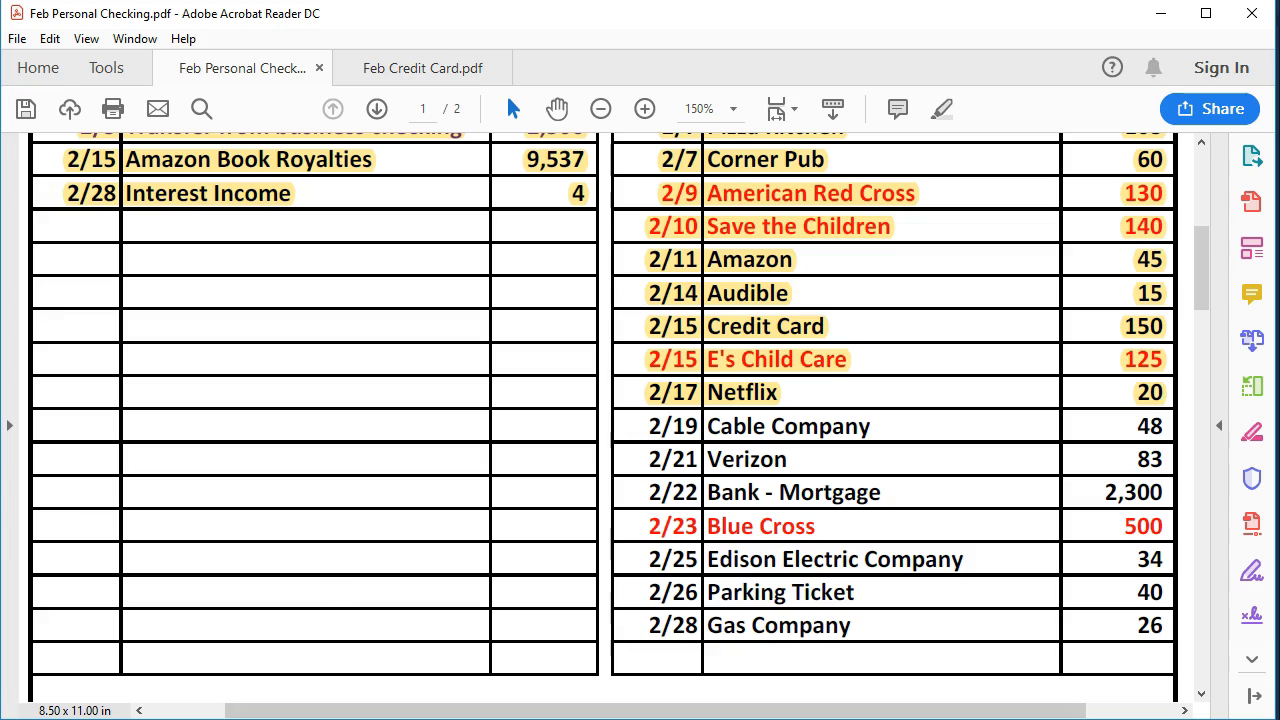
Record a 02/19/2020 payment in the QuickBooks checking register with number E, payee Cable Company, amount 48.00 and account Cable.
key("alt+Tab")
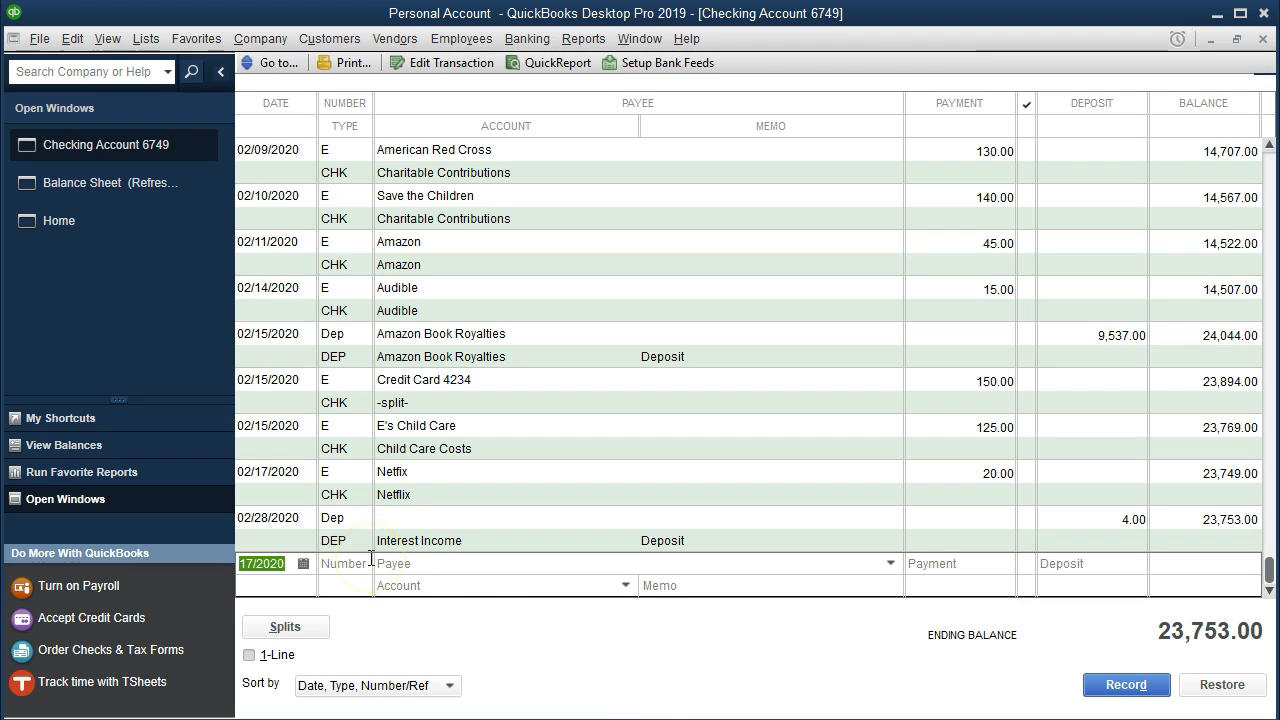
key("Tab")
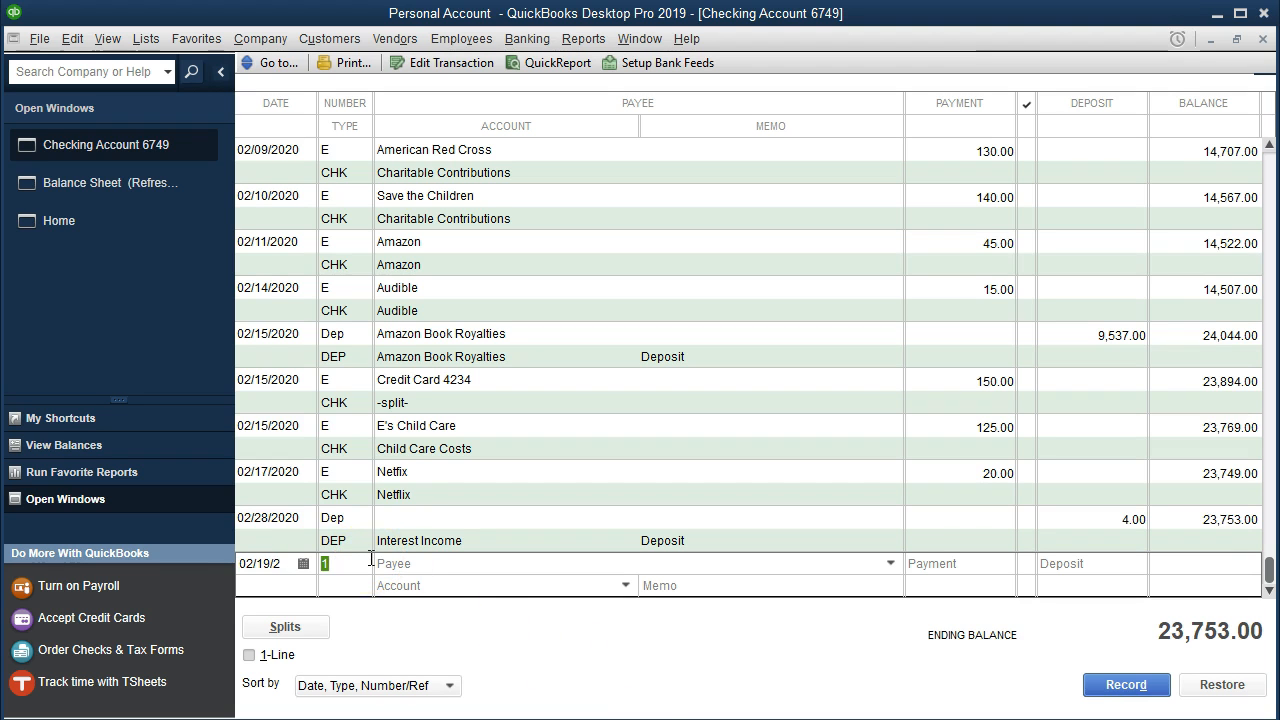
type("E")
key("Tab")
type("C")
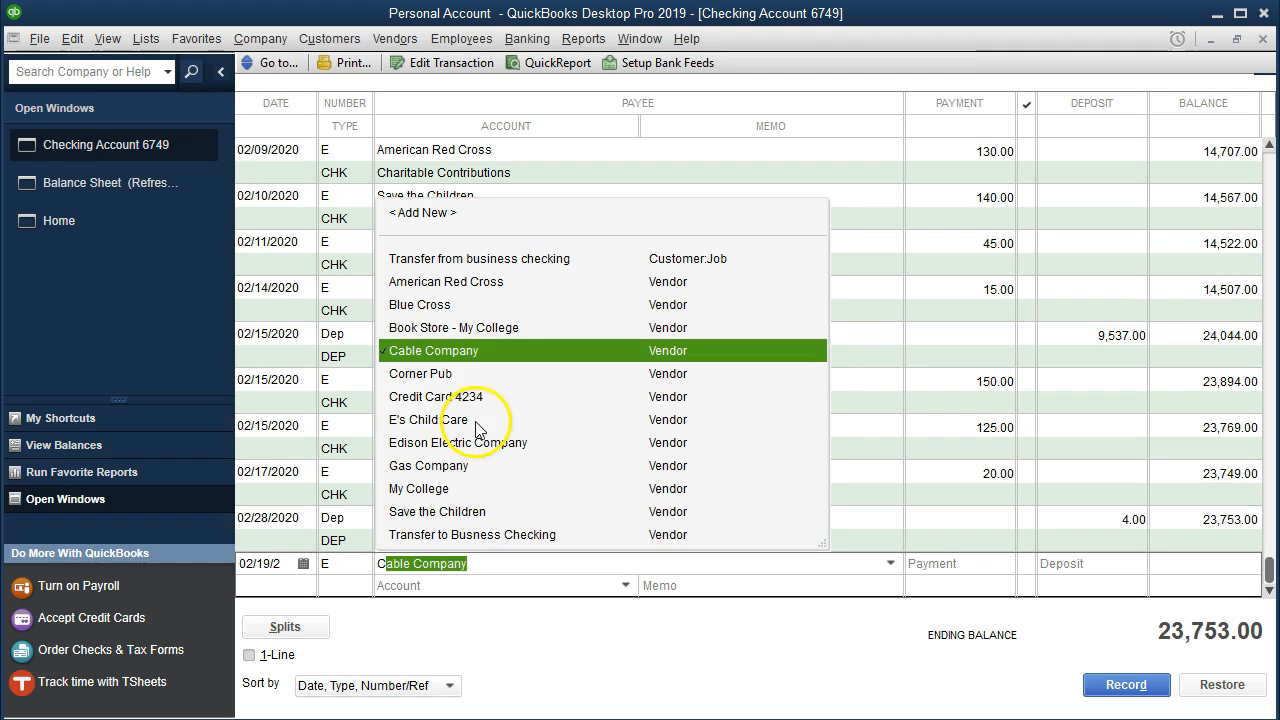
type("a")
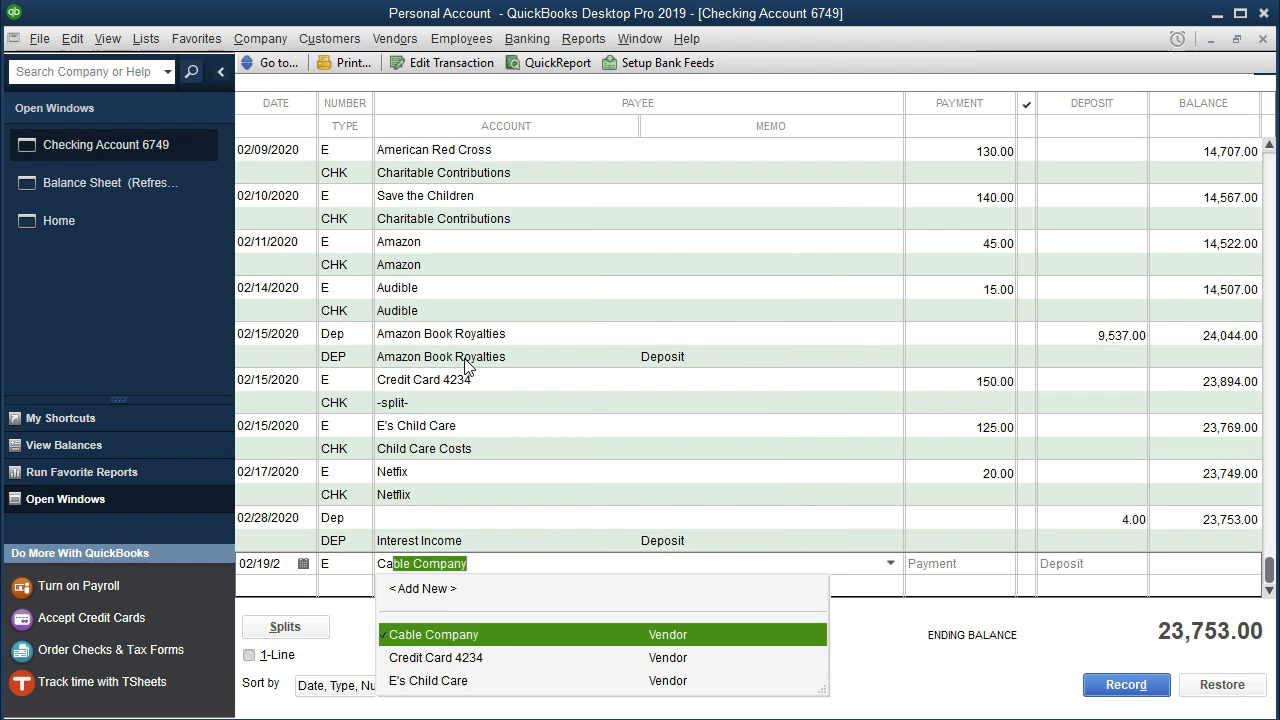
key("Tab")
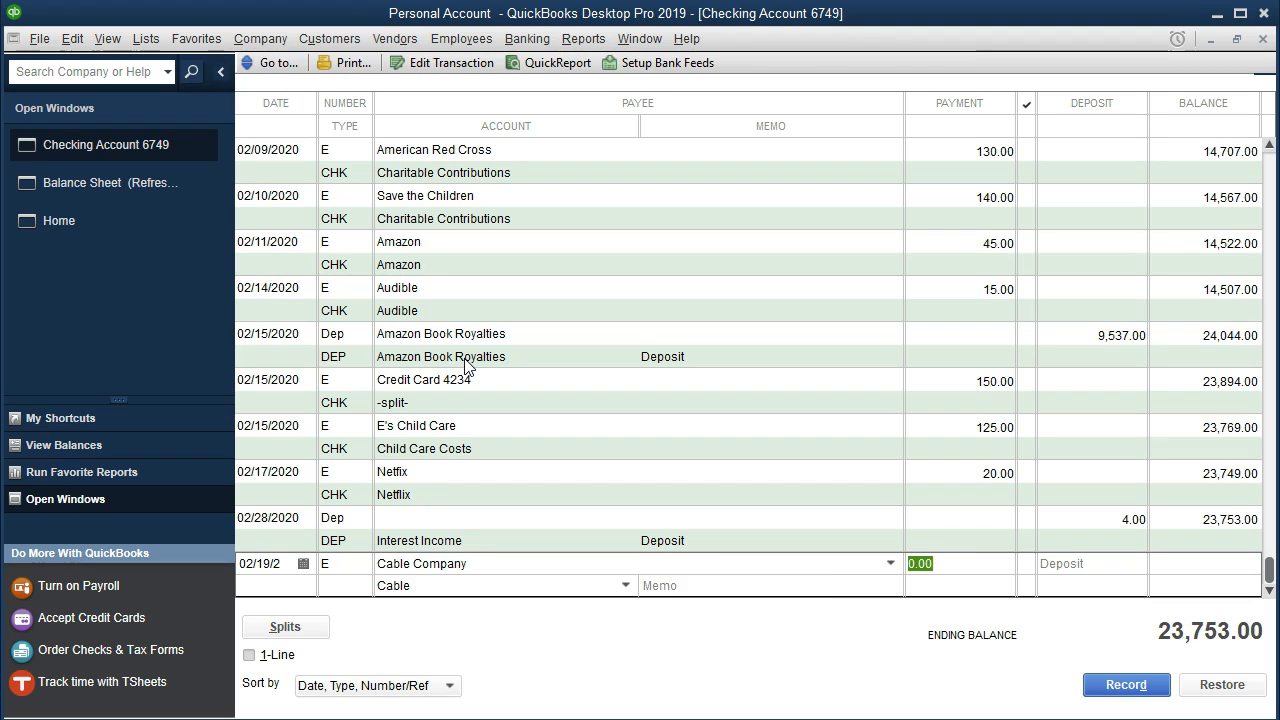
type("48")
key("Tab")
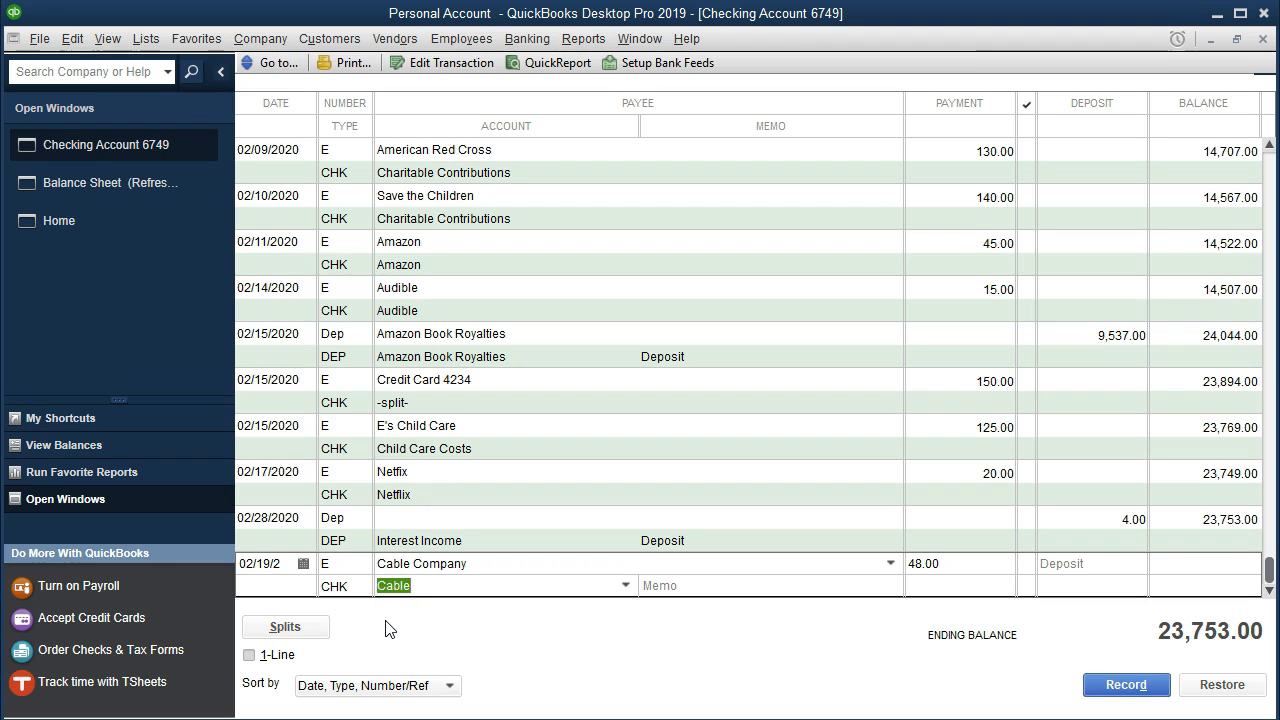
key("Return")
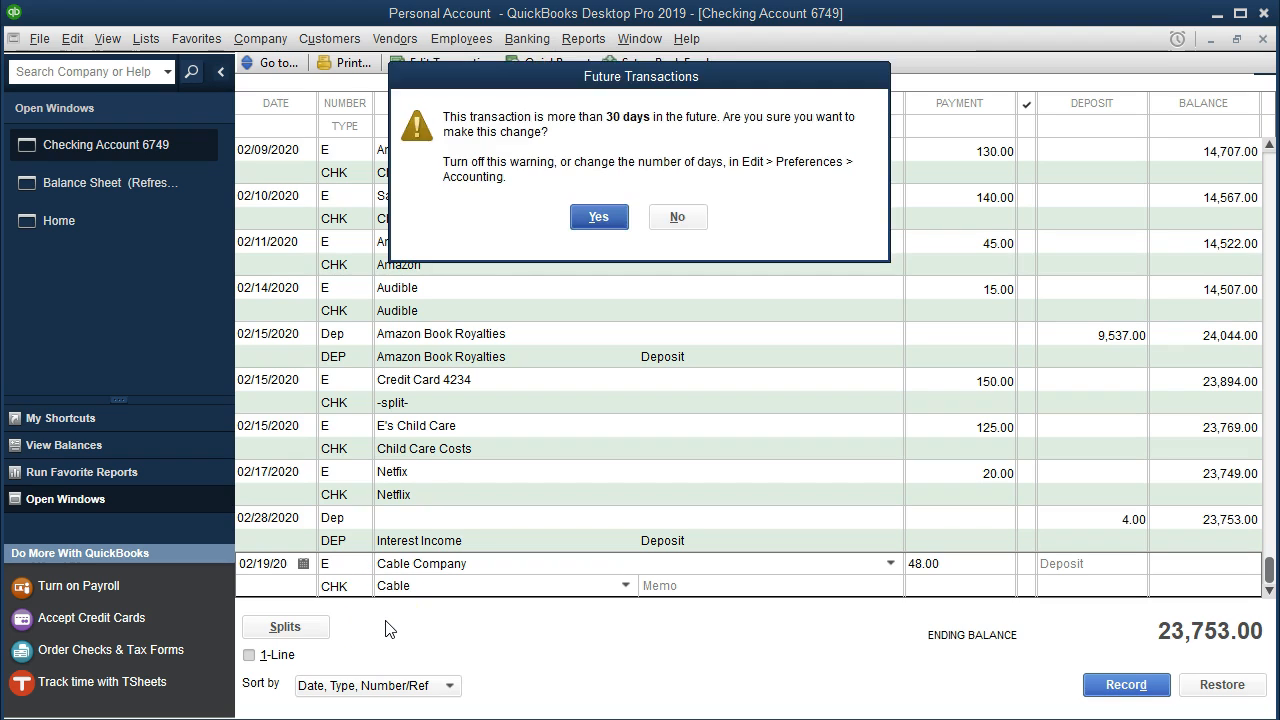
key("Return")
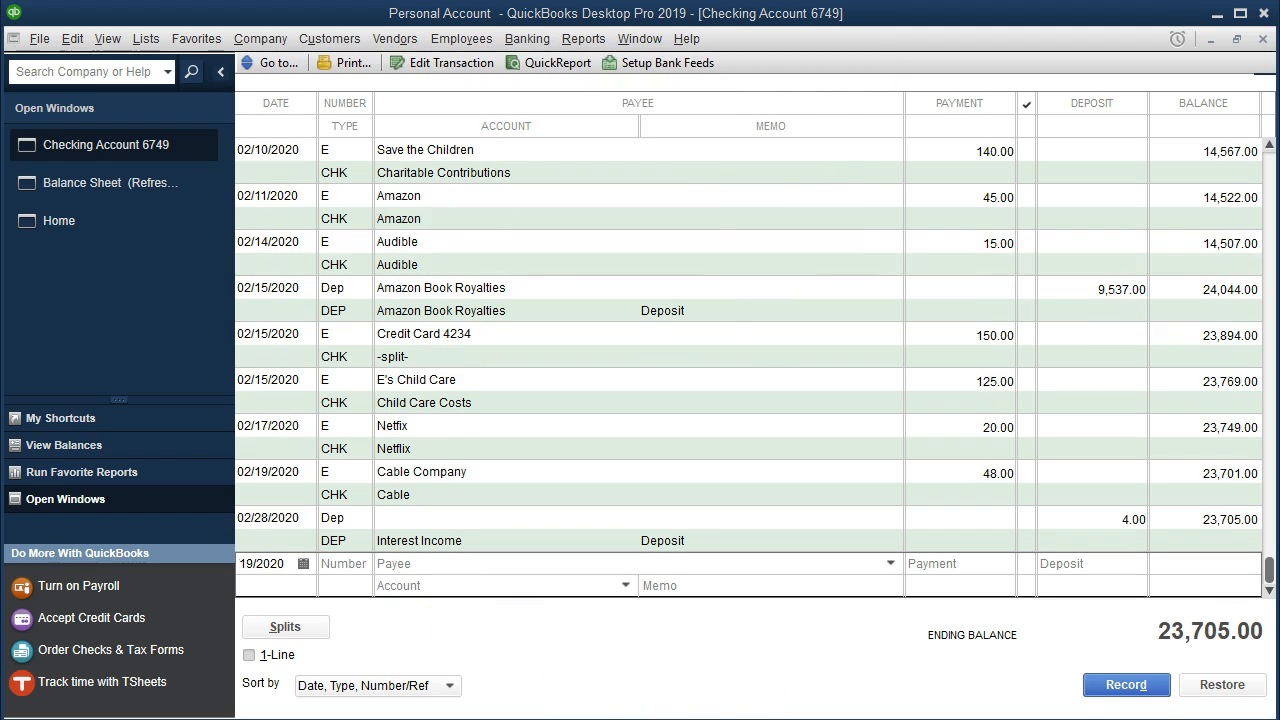
Highlight the 2/19 Cable Company row in the Feb Personal Checking PDF.
left_click(744, 699)
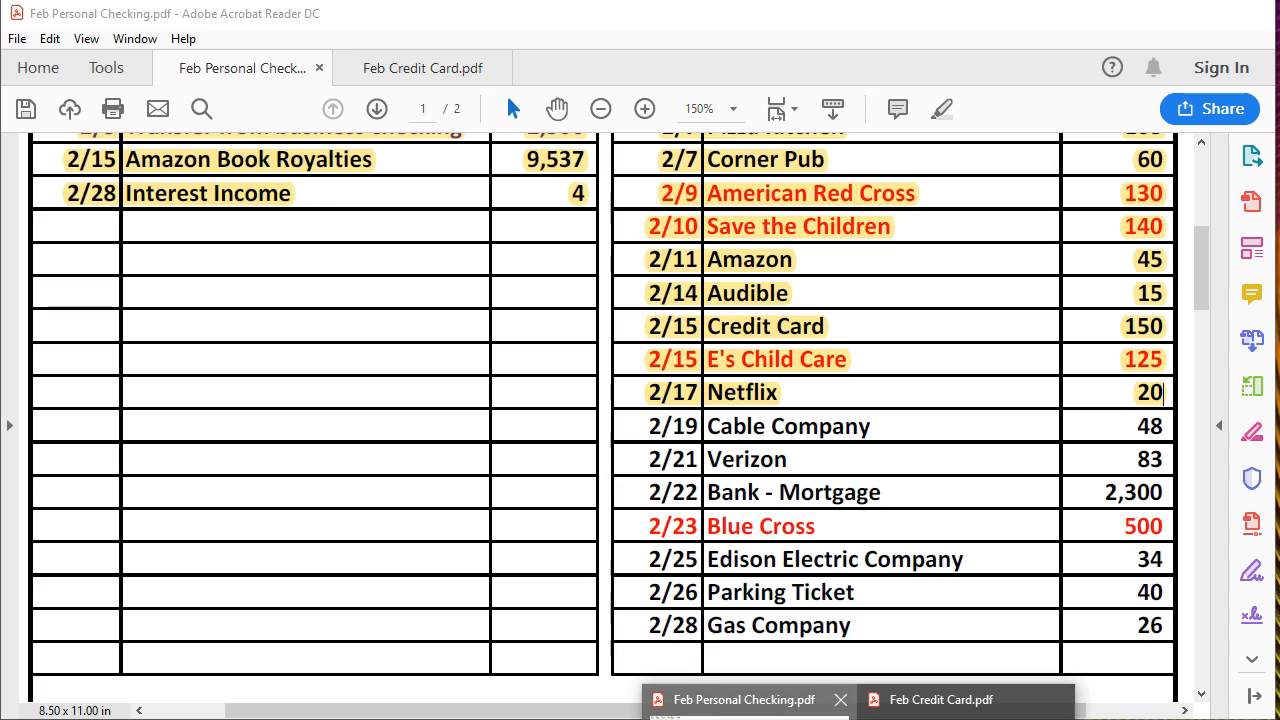
triple_click(768, 430)
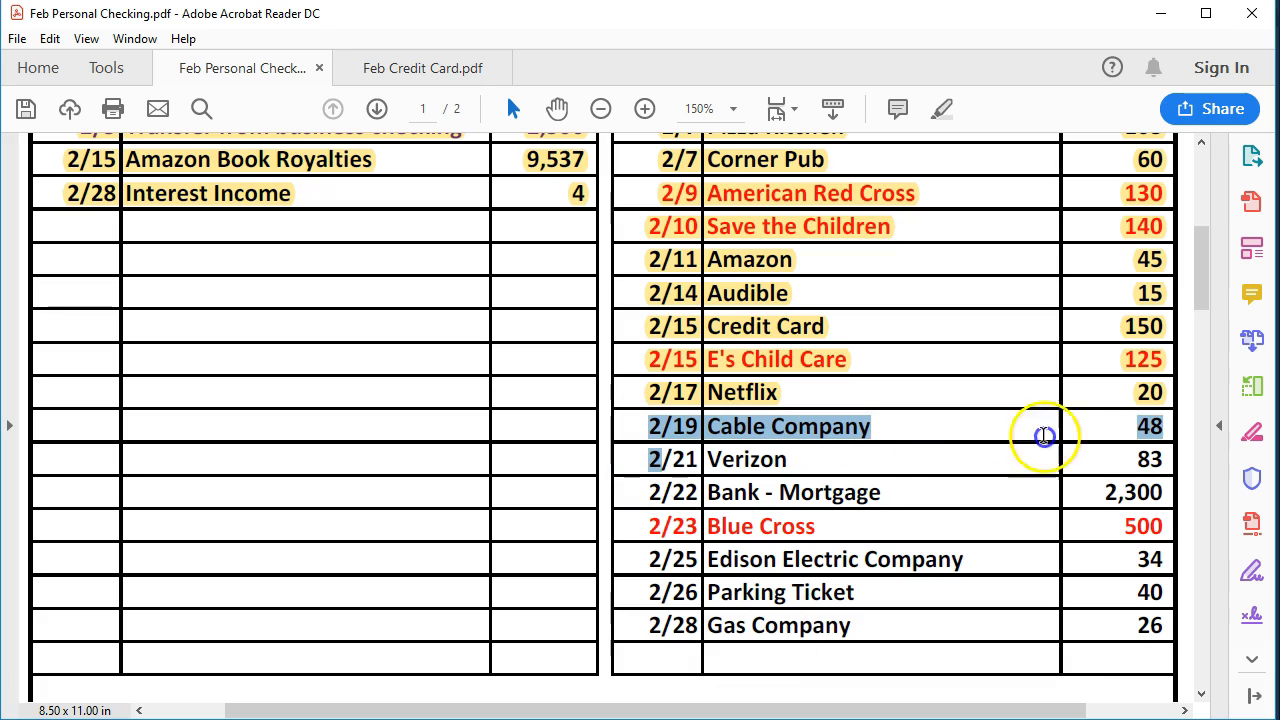
right_click(1148, 428)
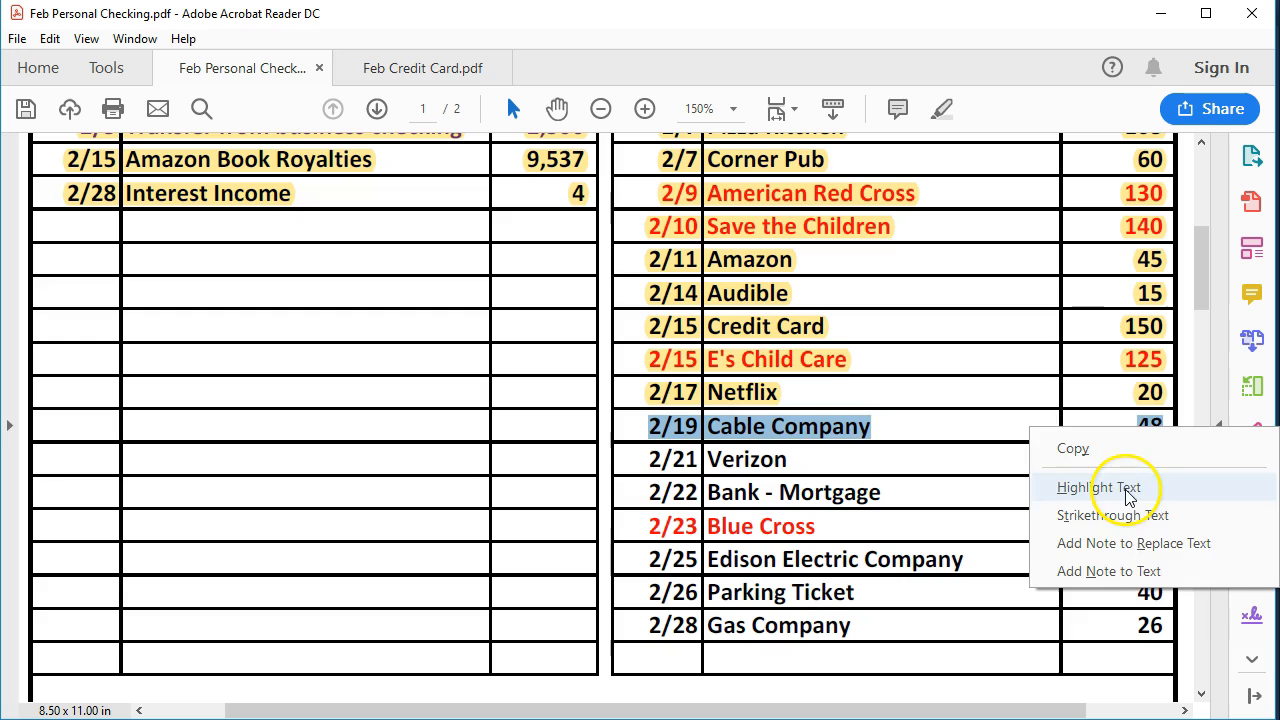
left_click(1100, 484)
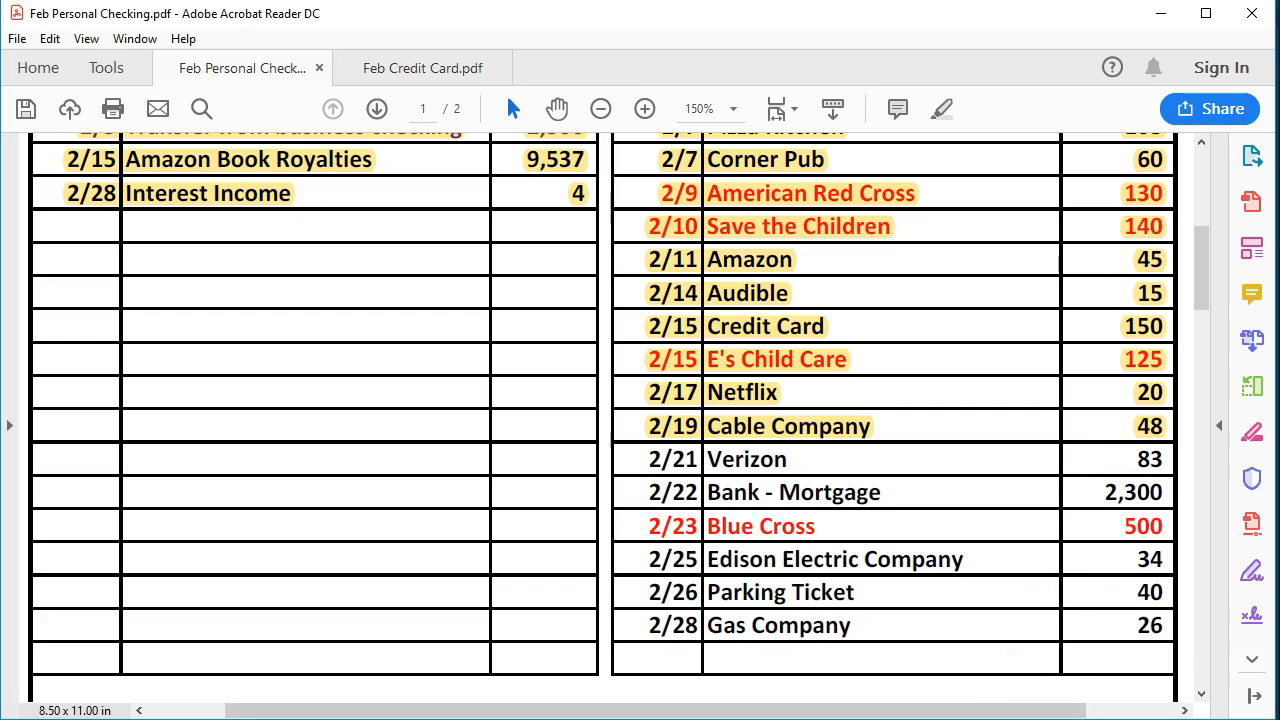
Record a 02/21/2020 payment in the QuickBooks checking register with number E, payee Verizon, amount 83.00 and account Telephone.
left_click(700, 688)
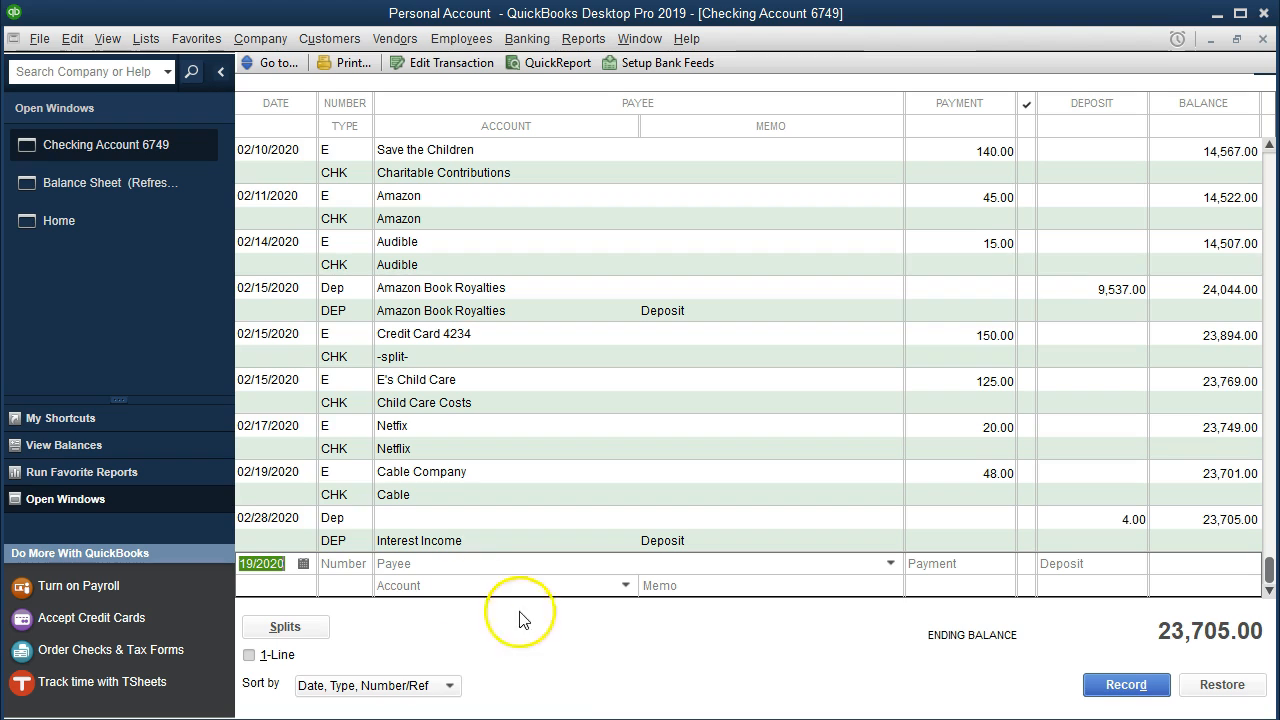
left_click(278, 563)
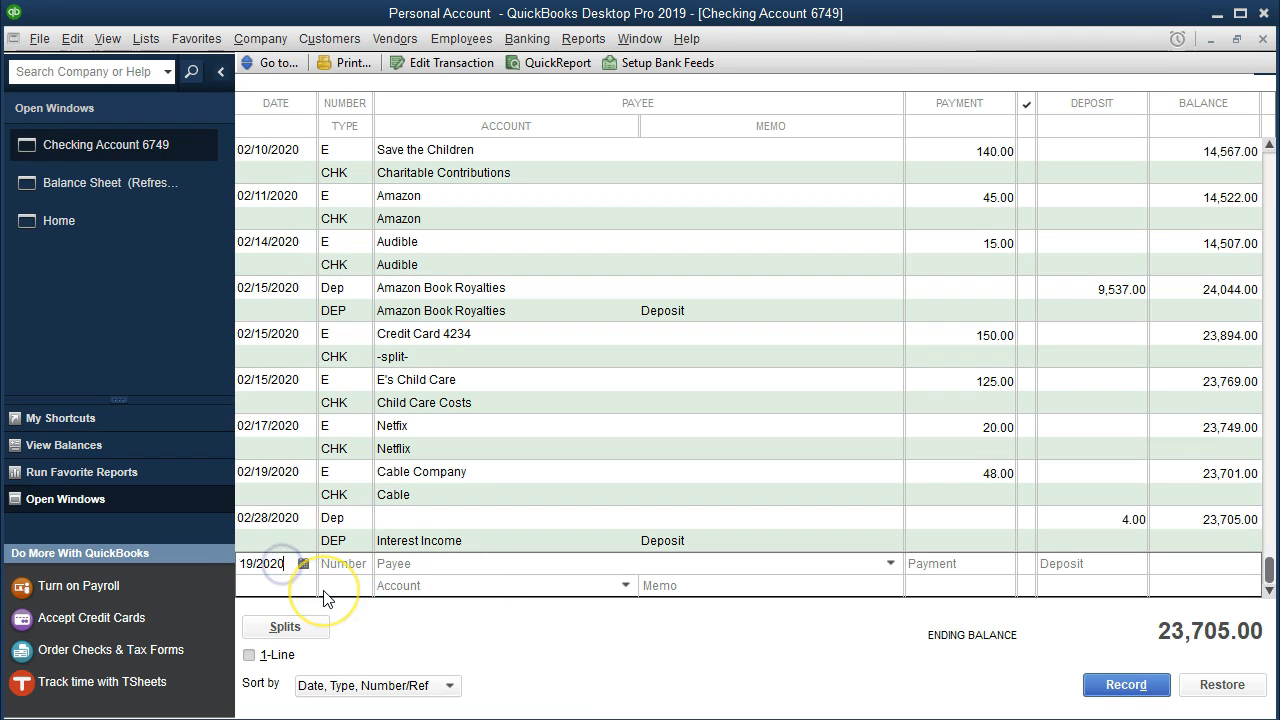
key("plus")
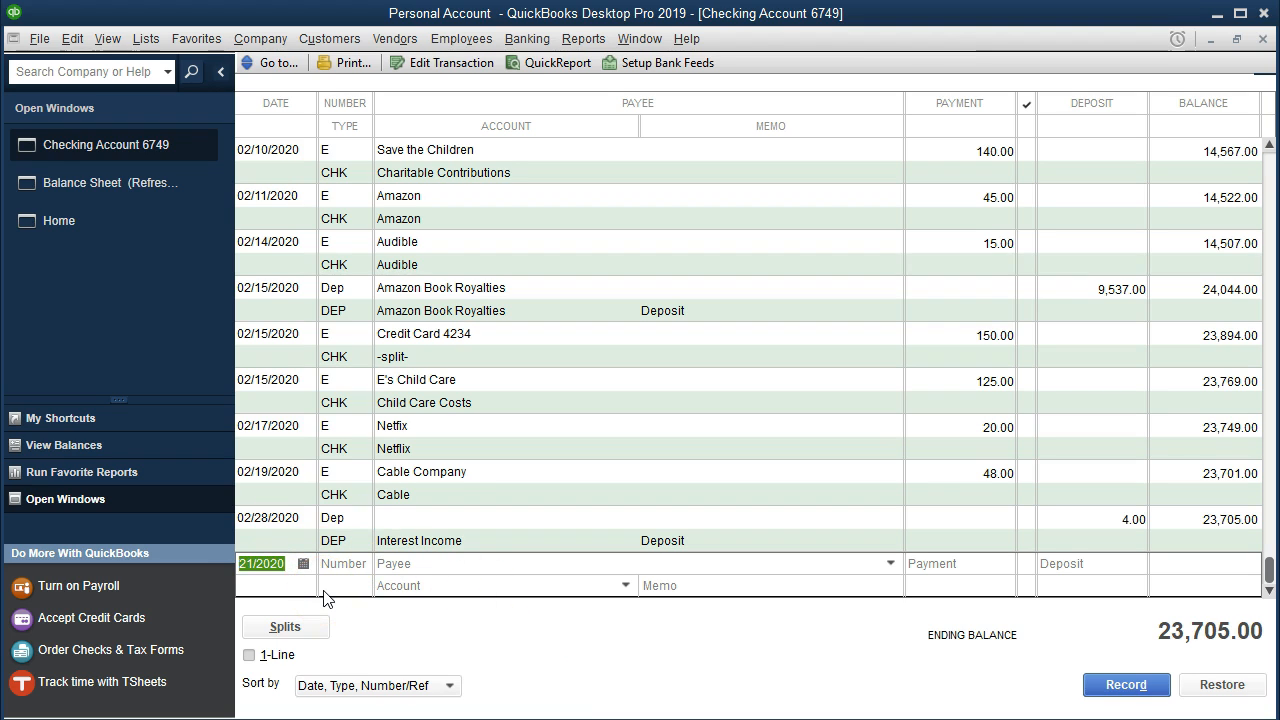
key("Tab")
type("E")
key("Tab")
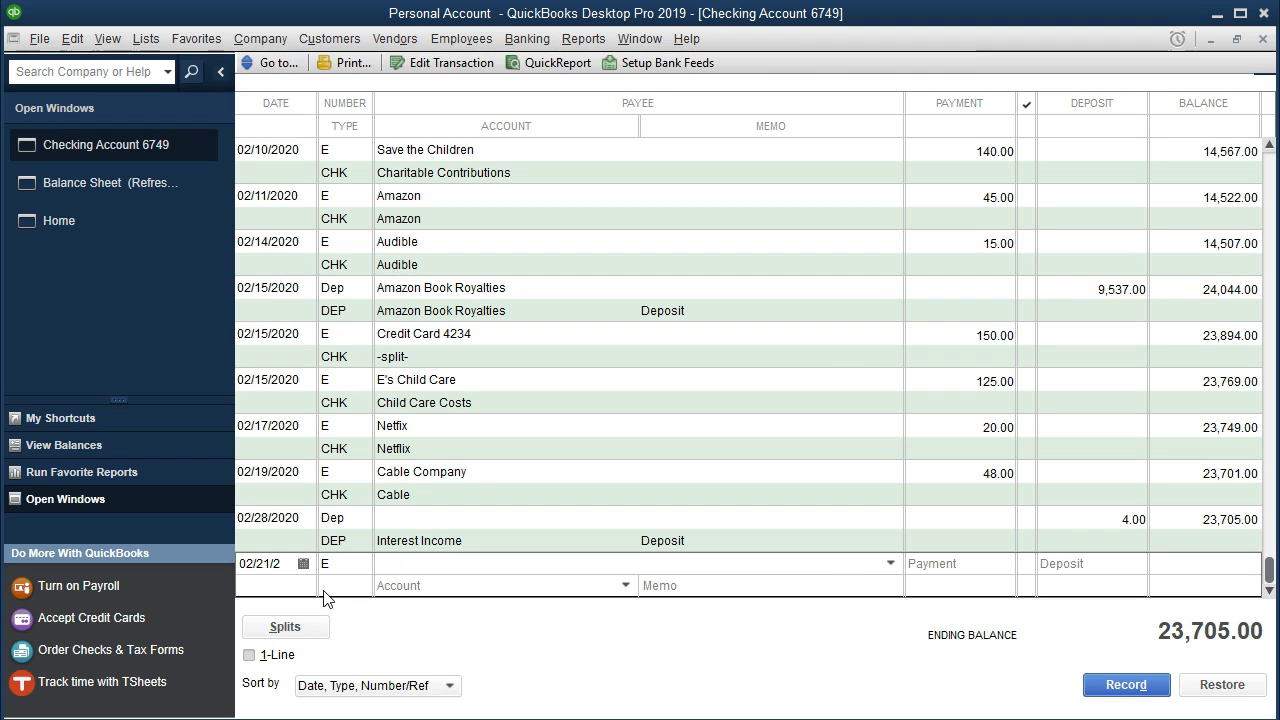
type("Verizon")
key("Tab")
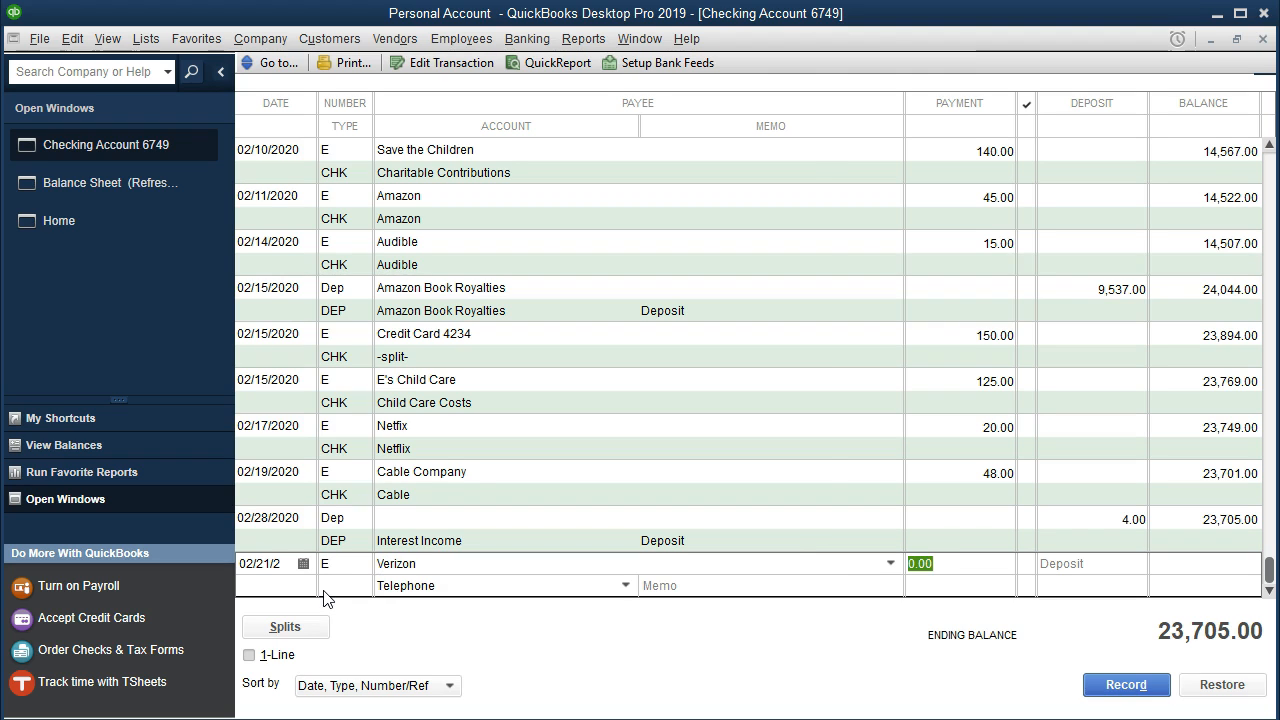
type("83")
key("Tab")
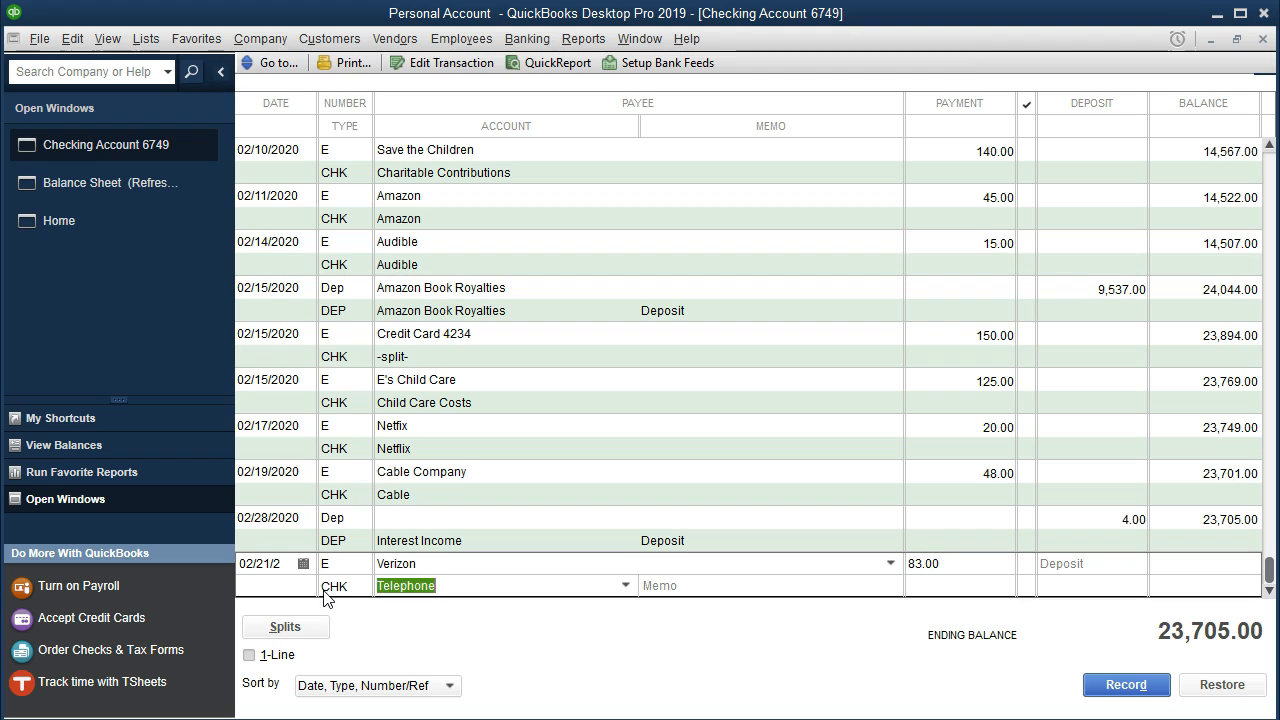
key("Return")
key("Return")
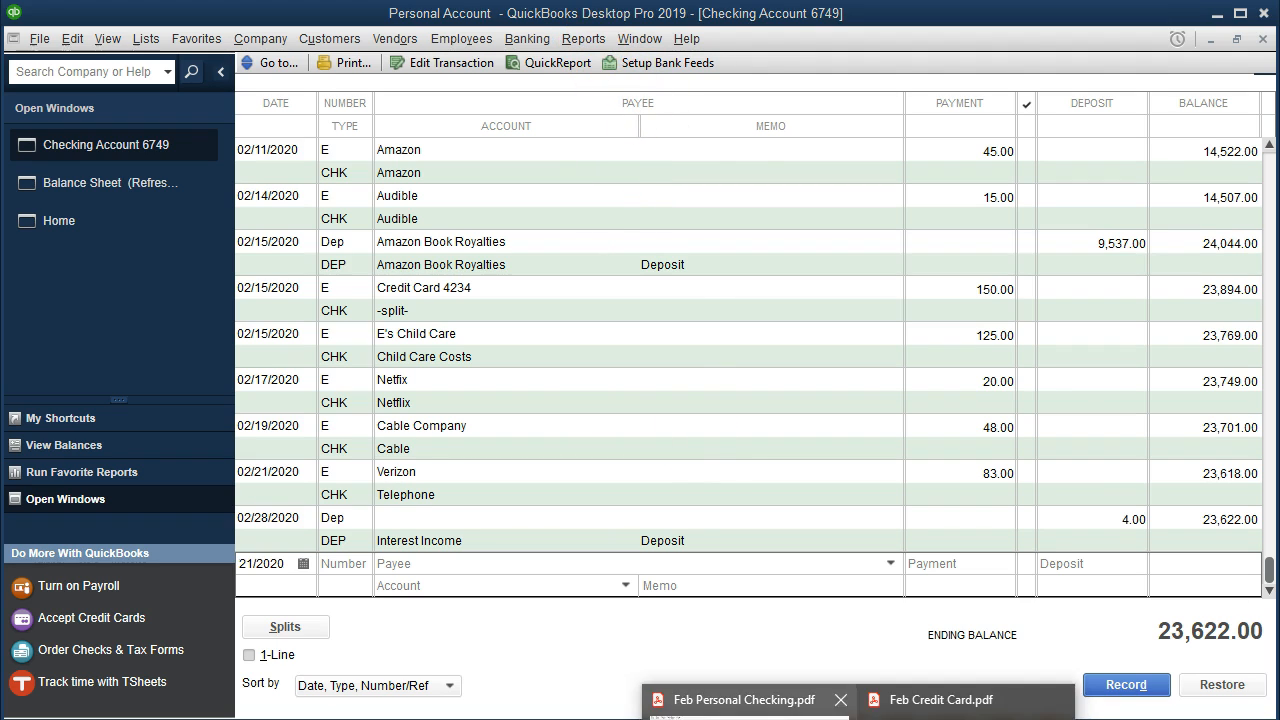
Highlight the 2/21 Verizon row in the Feb Personal Checking PDF.
left_click(745, 696)
left_click_drag(661, 462, 1163, 468)
right_click(1163, 468)
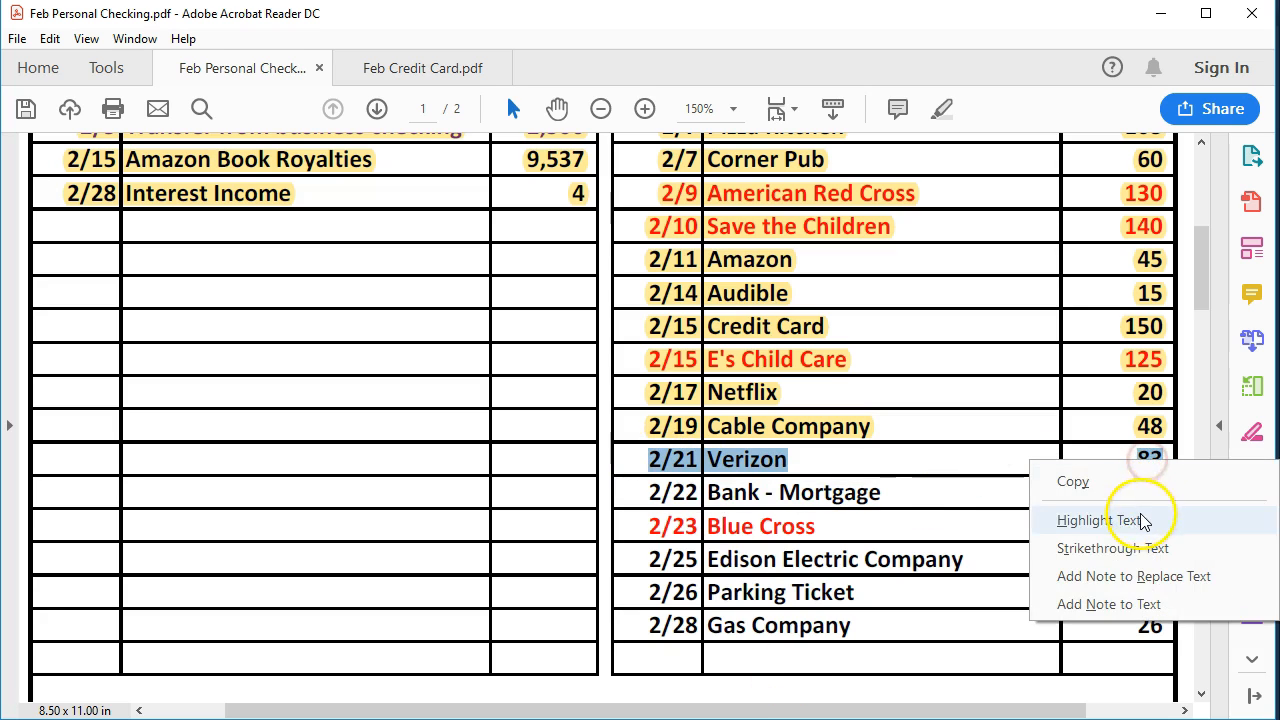
left_click(1100, 517)
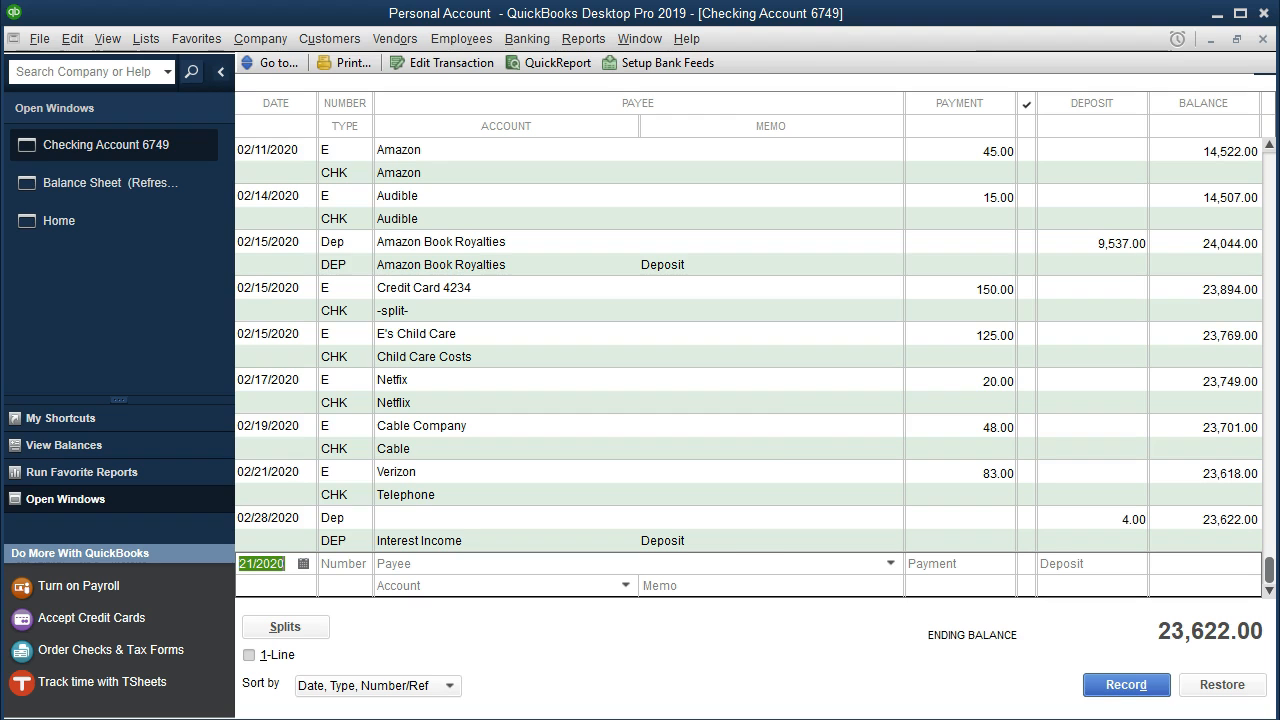
Run a standard Profit & Loss report in QuickBooks for 01/01/2020 through 02/29/2020.
left_click(580, 39)
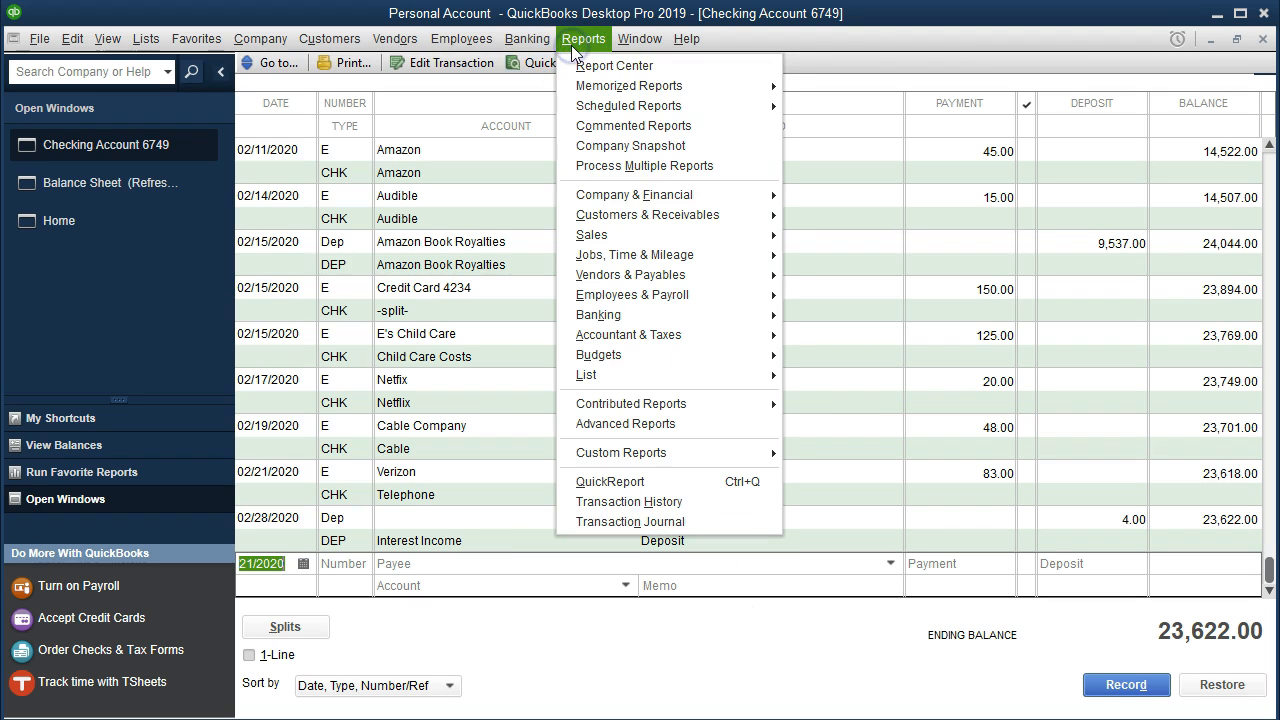
mouse_move(720, 194)
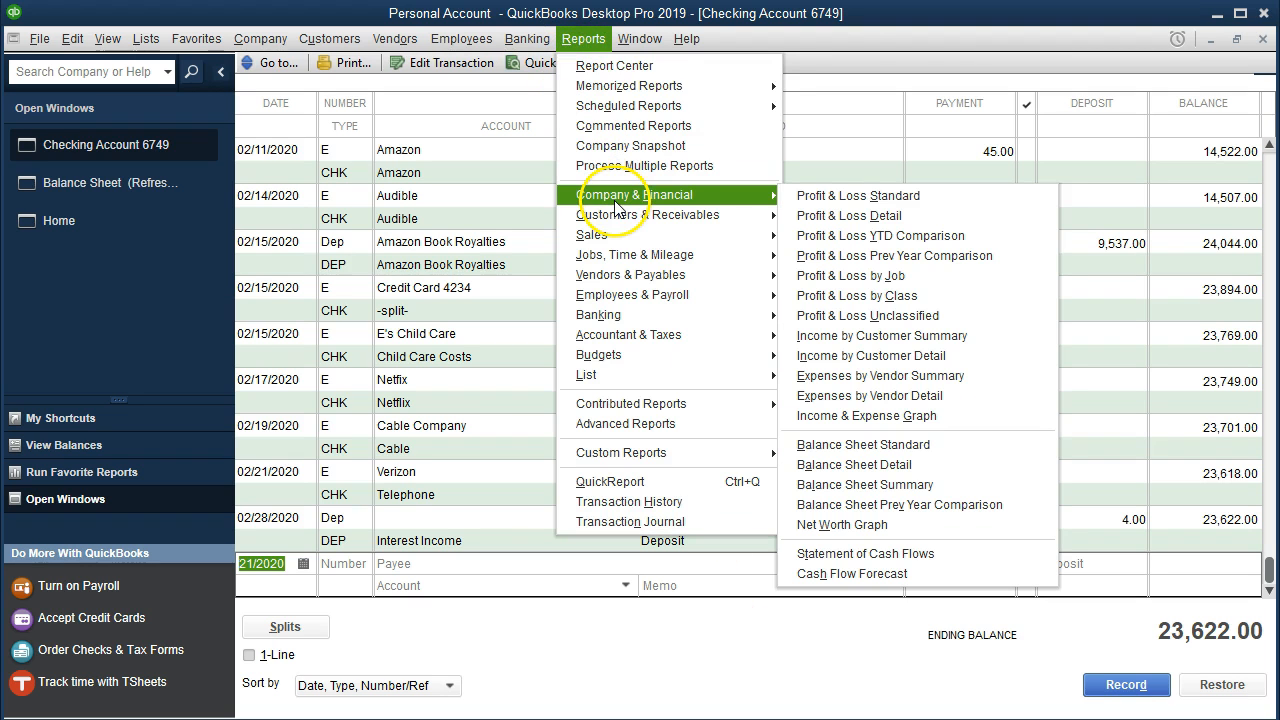
left_click(797, 203)
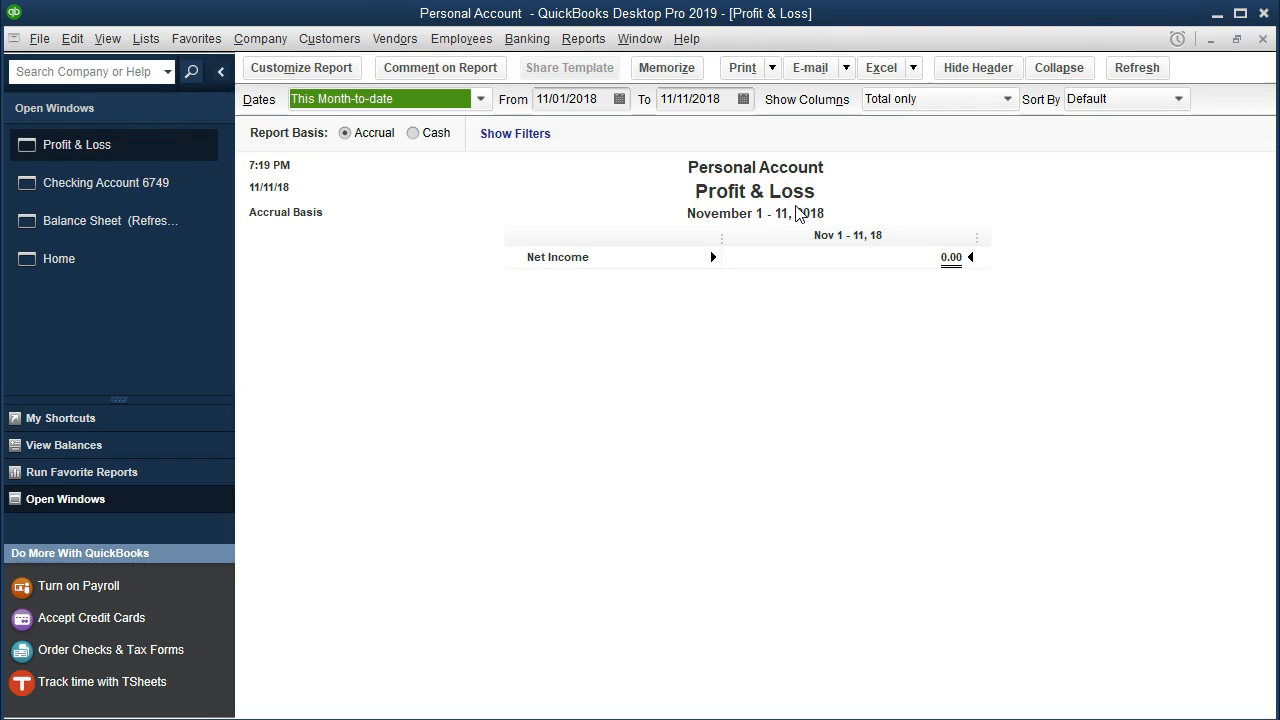
key("Tab")
type("01/01/2020")
key("Tab")
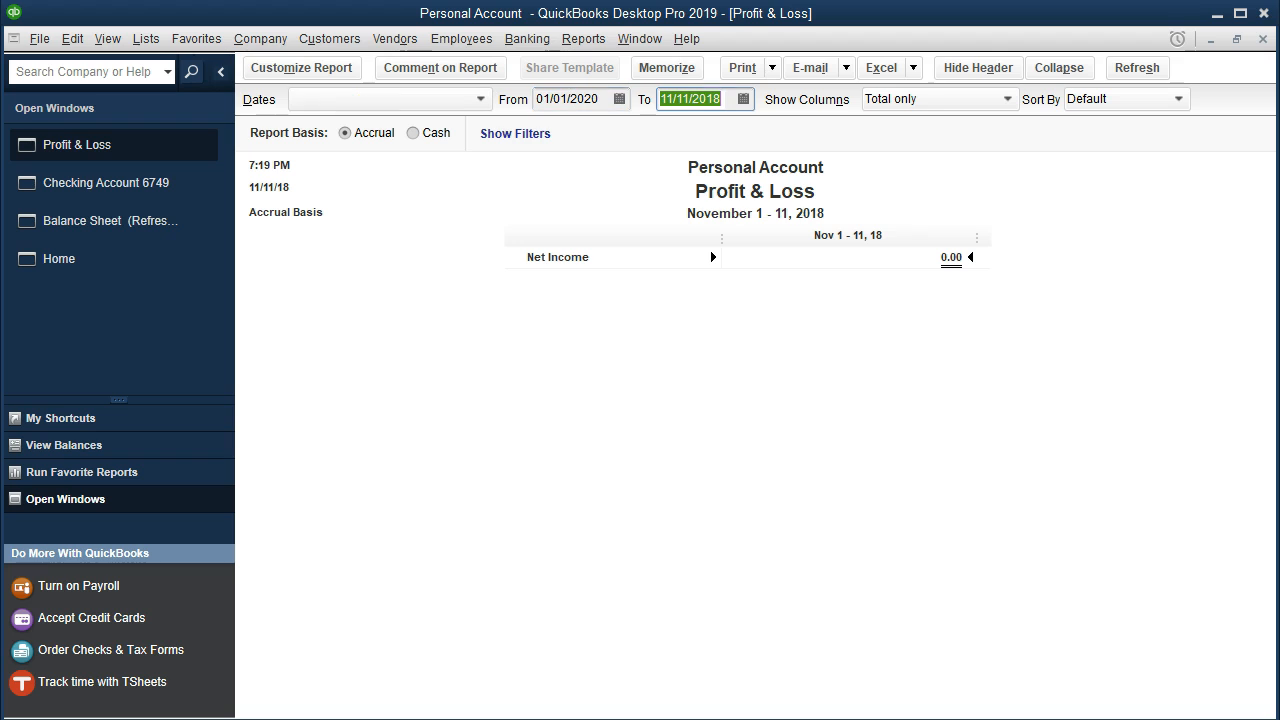
type("02292020")
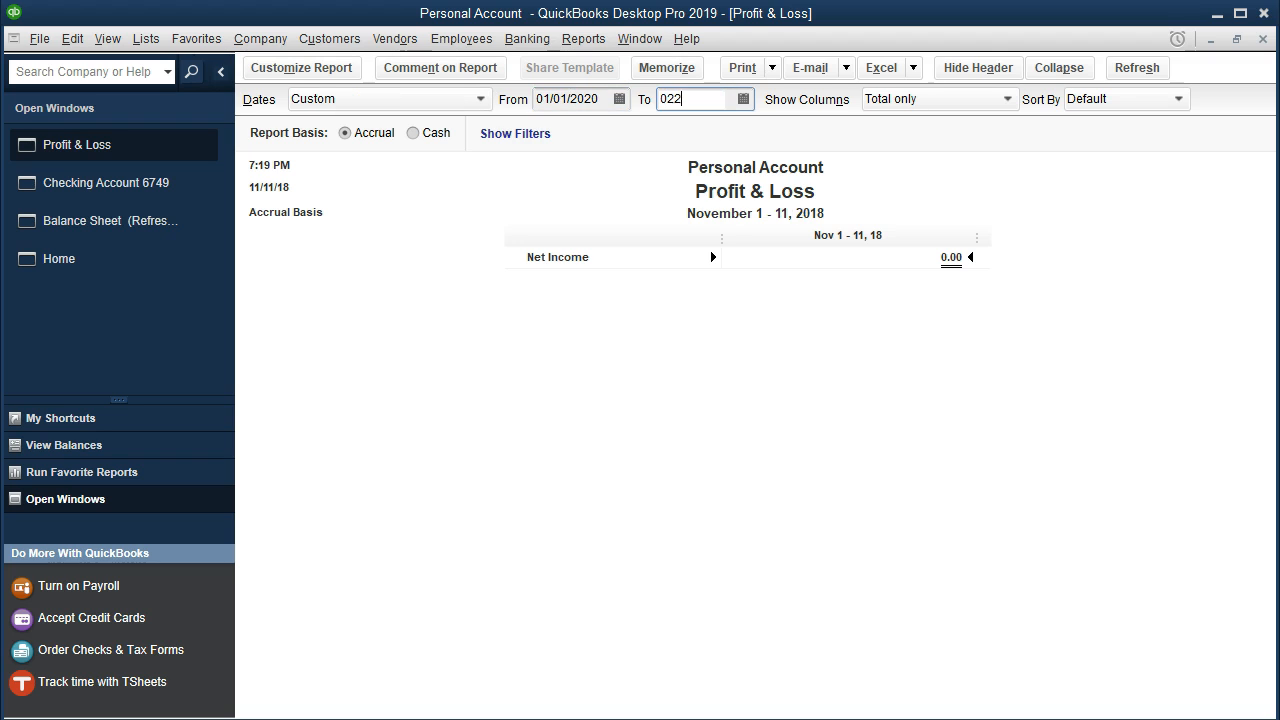
key("Tab")
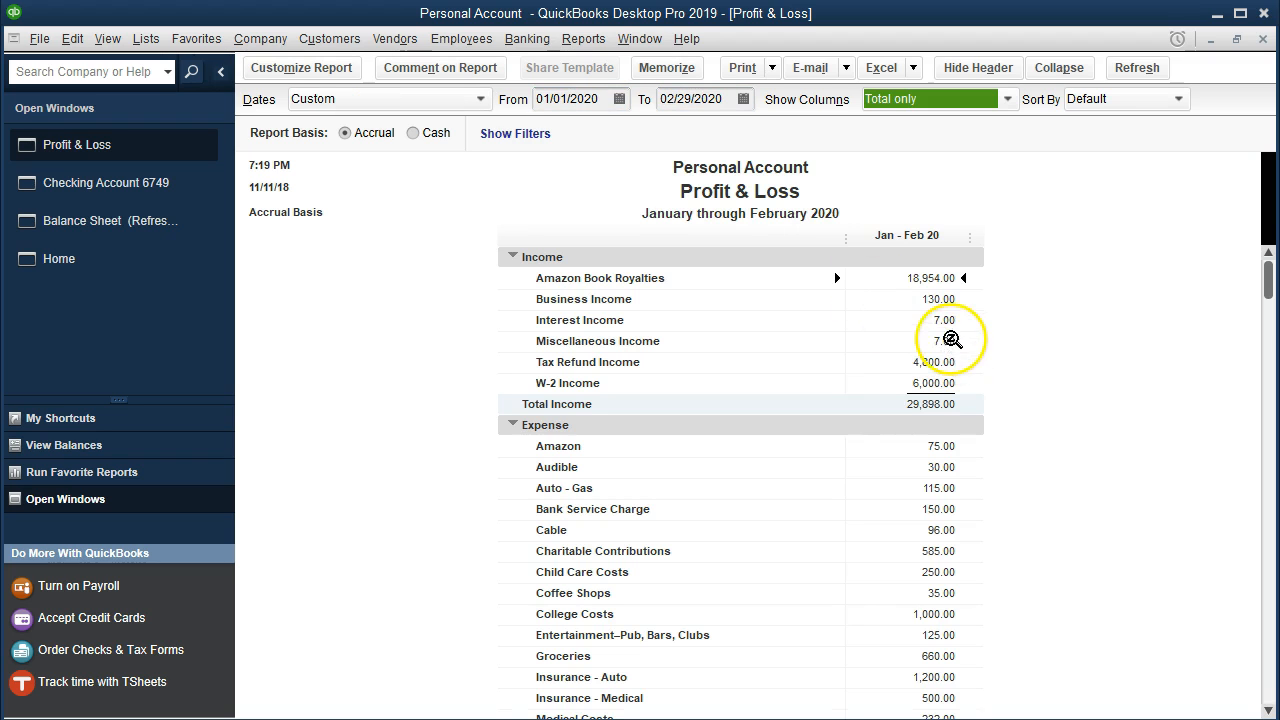
Examine the transactions behind the Coffee Shops expense total, and return to the Profit & Loss report.
scroll(976, 393, "down", 1)
scroll(976, 393, "down", 3)
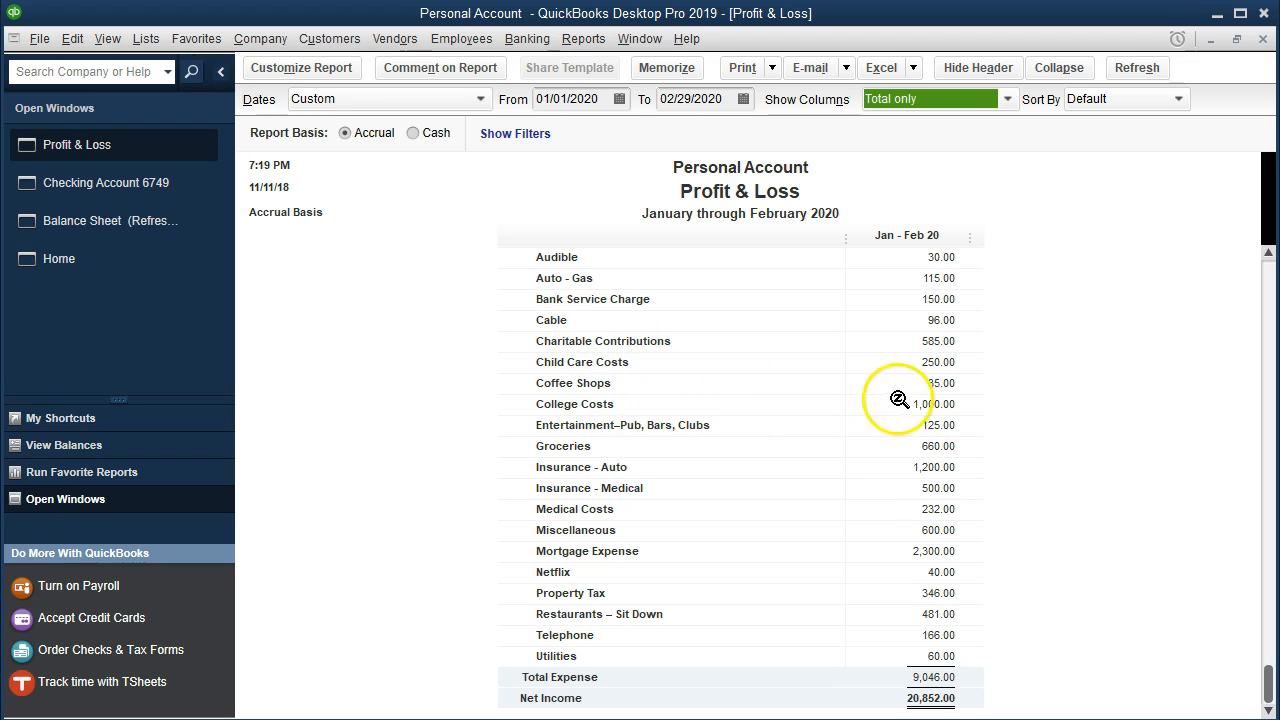
double_click(940, 383)
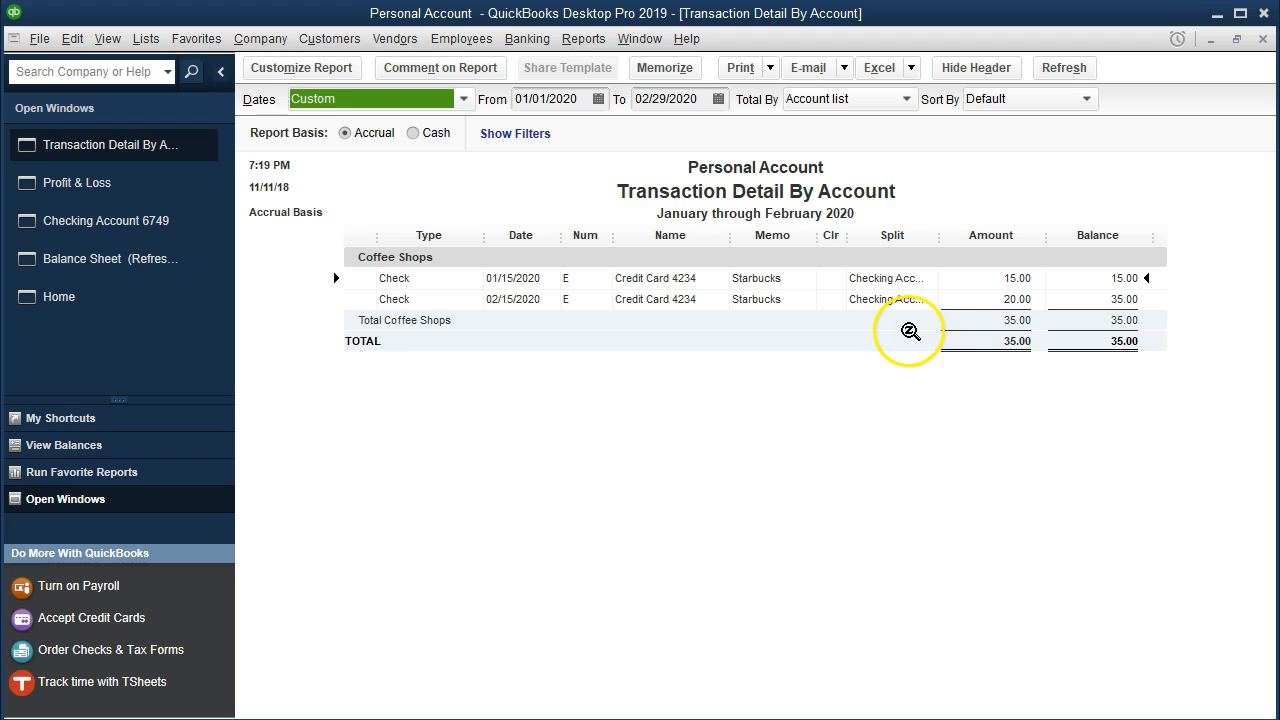
left_click(1263, 39)
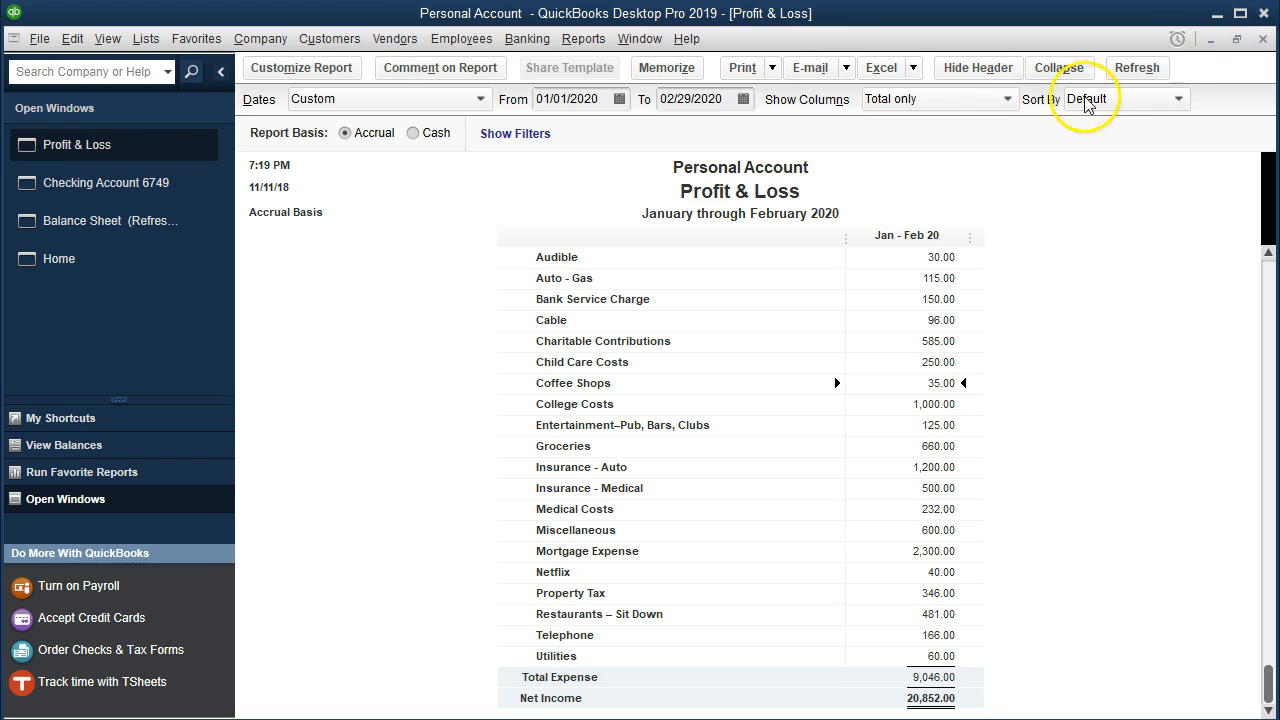
Break the Profit & Loss report's columns down by month.
left_click(1006, 99)
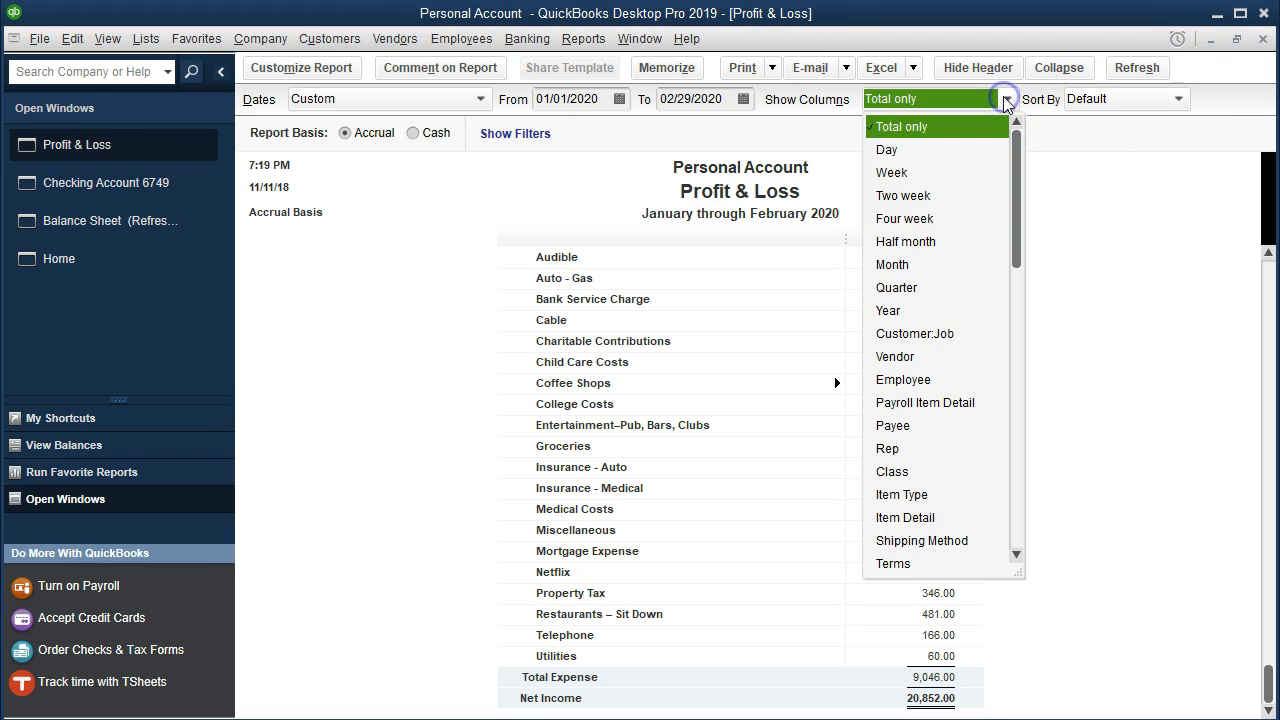
left_click(905, 264)
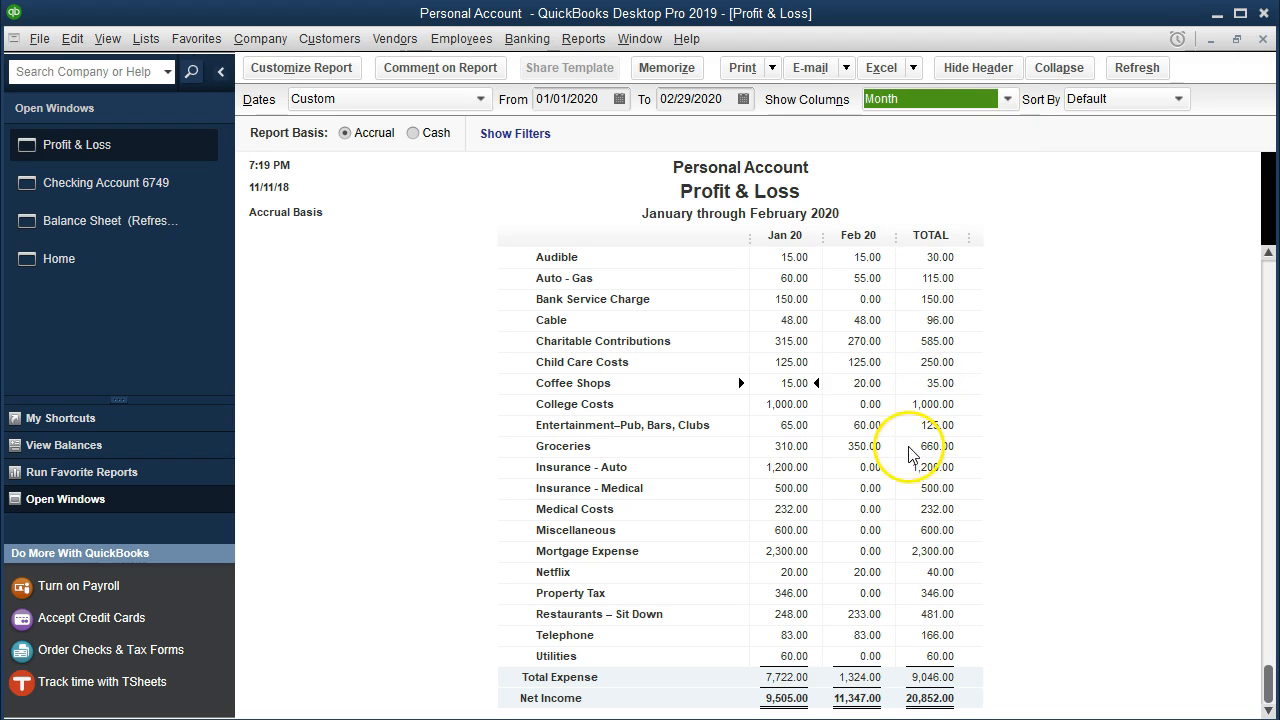